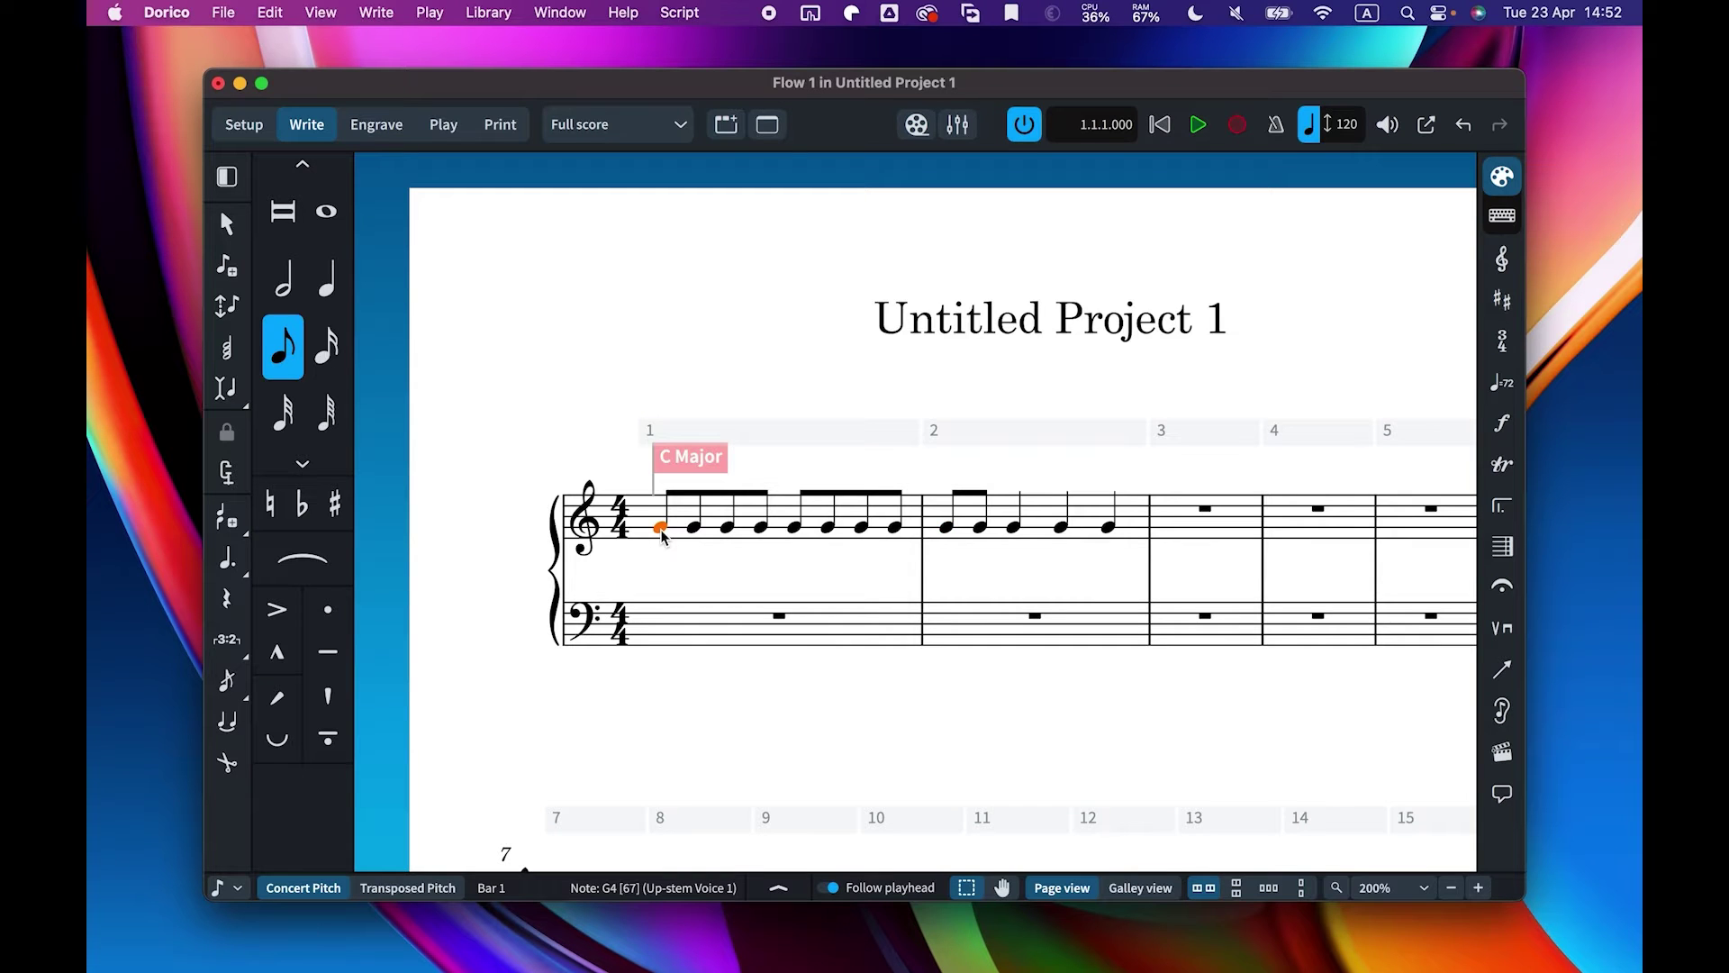
Make the first note of bar 1 a 3-note triplet and start bar 2 with a quintuplet
{"action": "key", "text": "semicolon"}
{"action": "type", "text": "3:4e"}
{"action": "key", "text": "Return"}
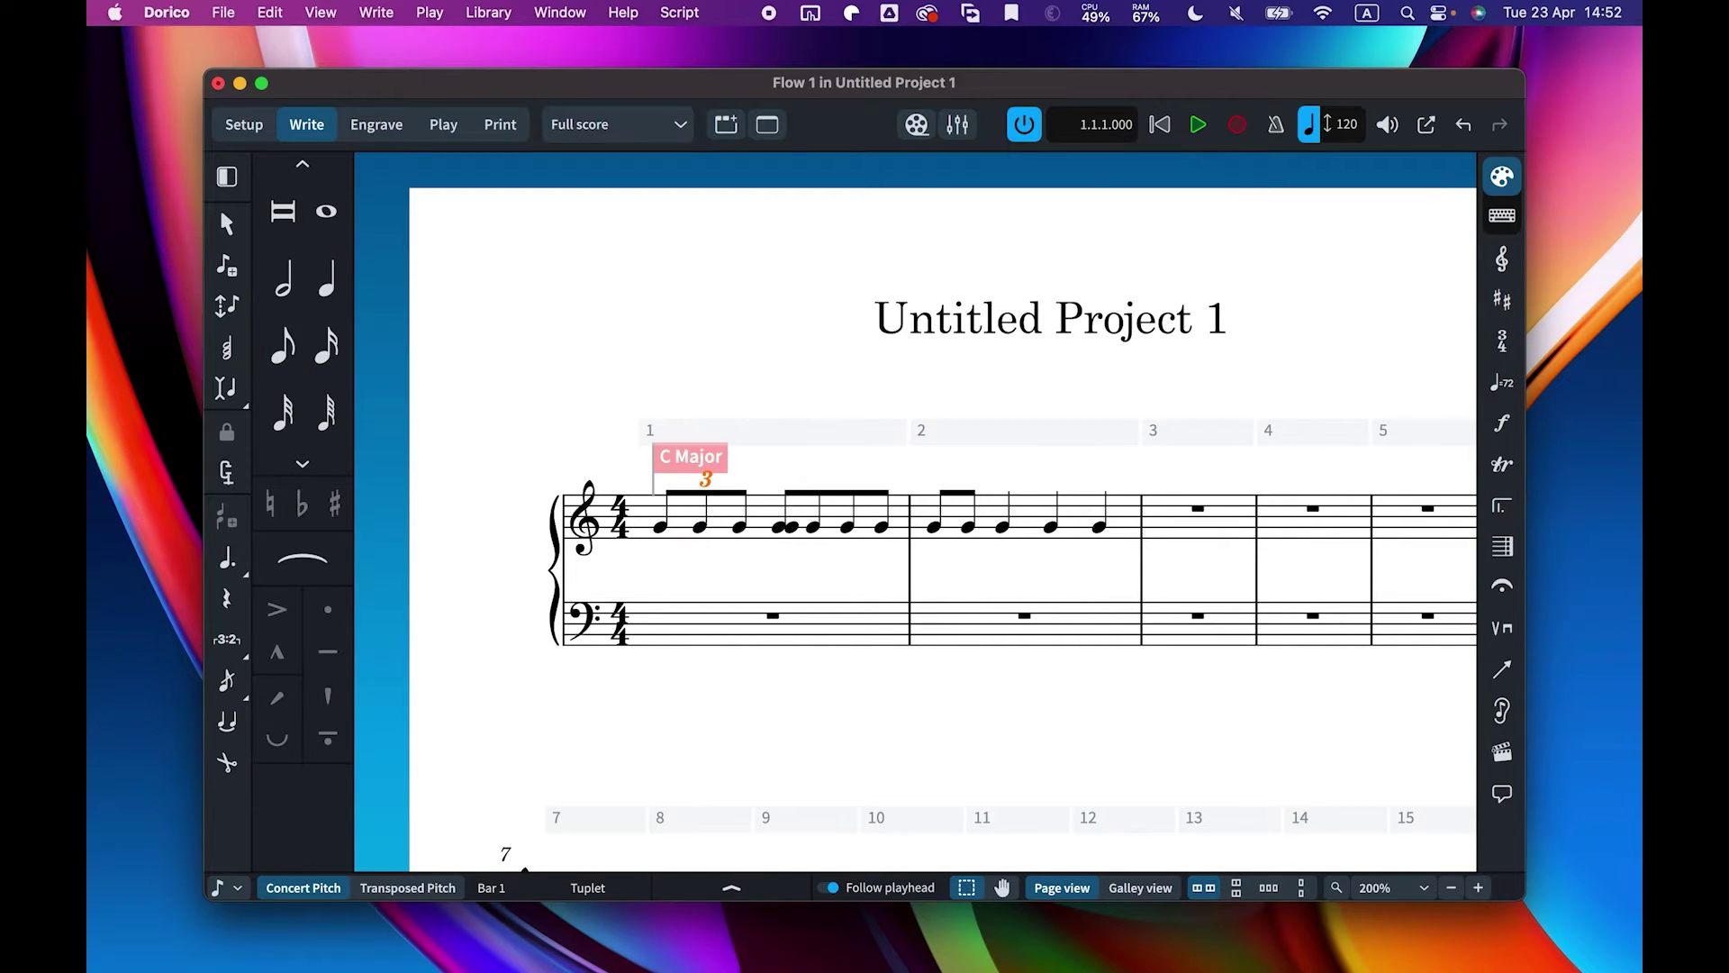
{"action": "left_click", "coordinate": [934, 529]}
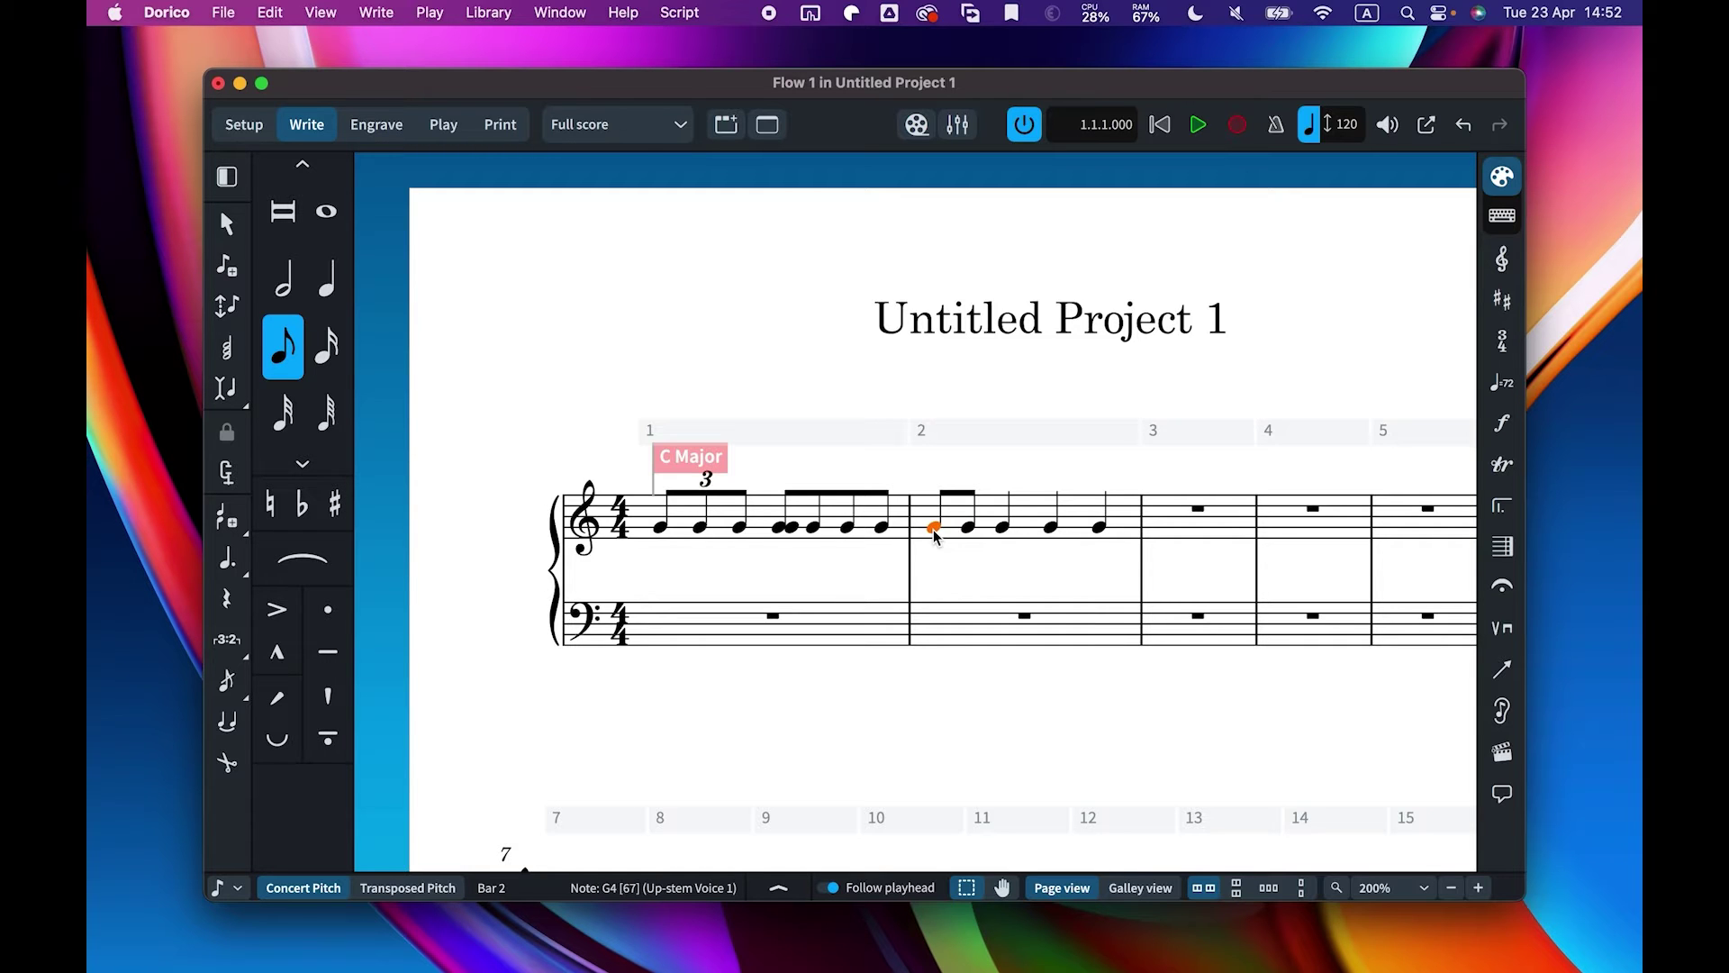
{"action": "key", "text": "Return"}
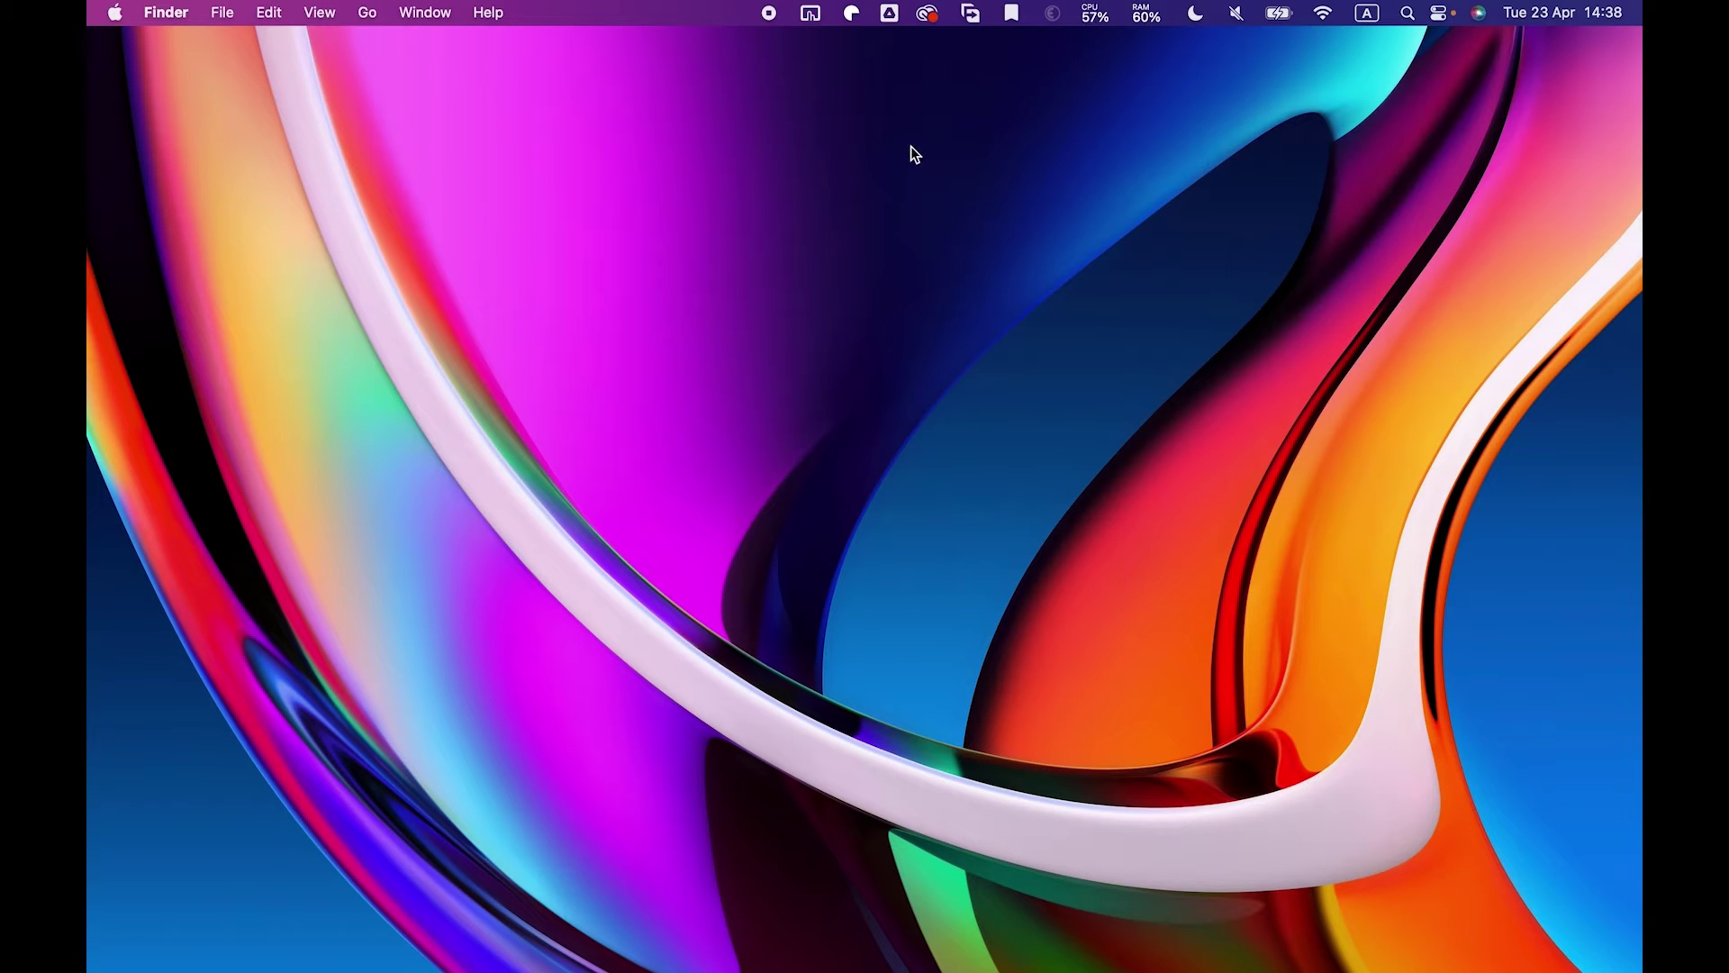
Open BetterTouchTool's Configuration window from its menu-bar icon
{"action": "left_click", "coordinate": [812, 15]}
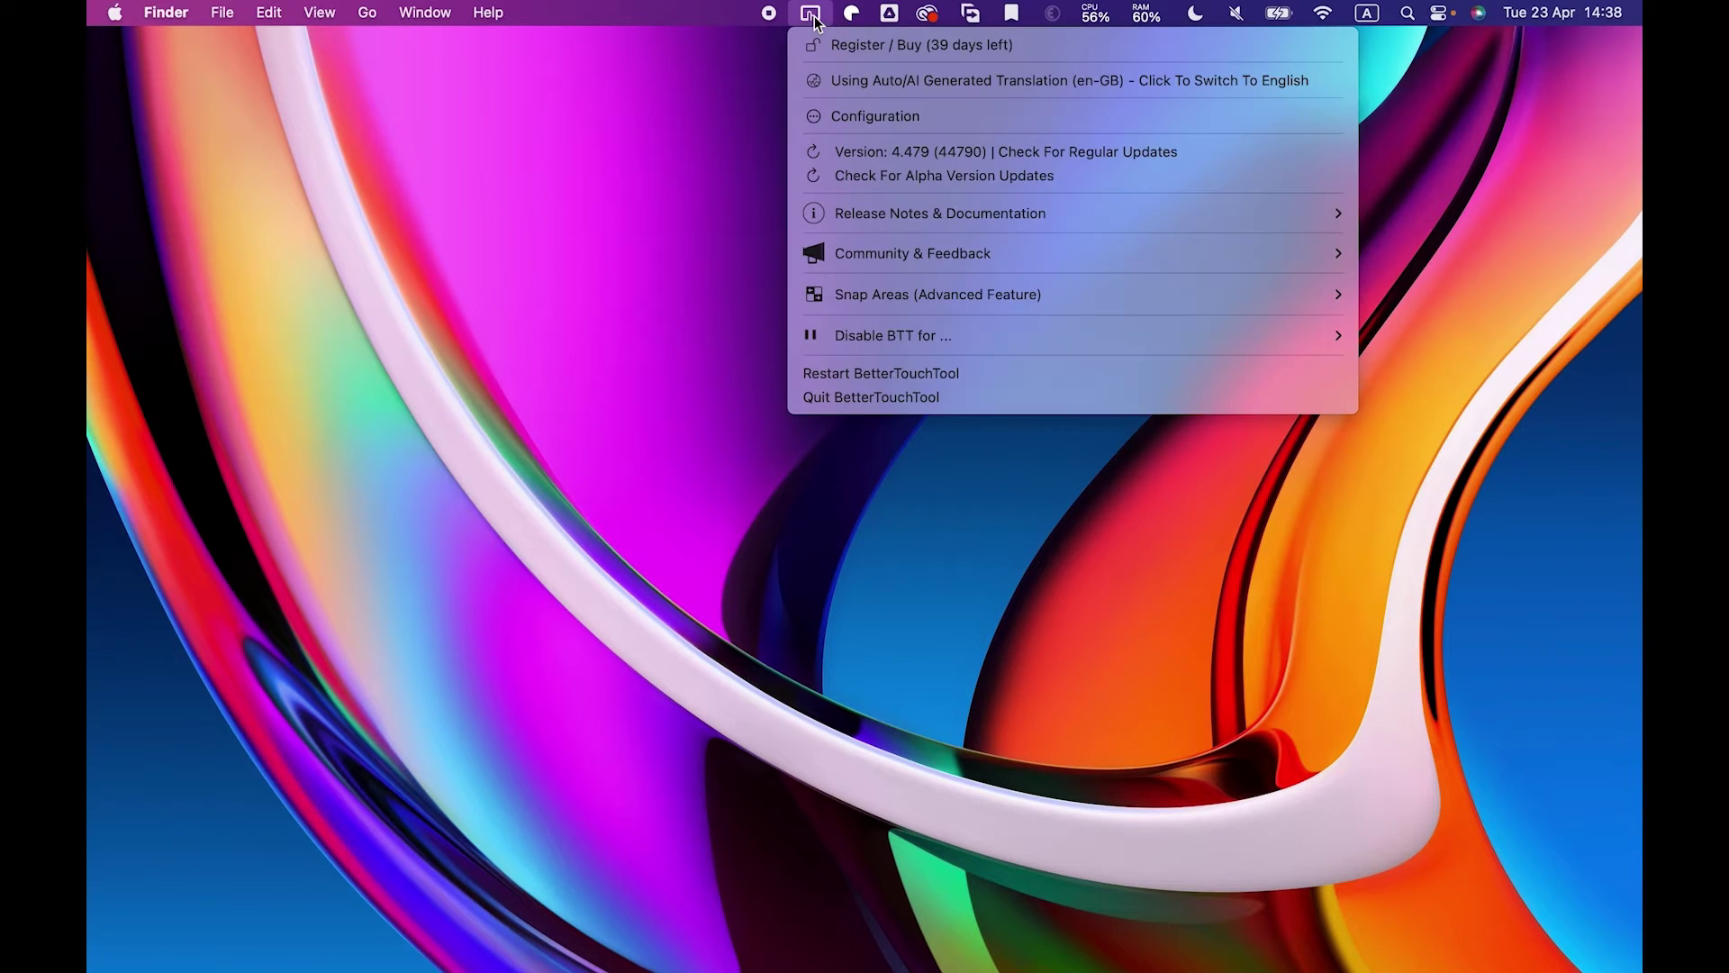
{"action": "left_click", "coordinate": [843, 118]}
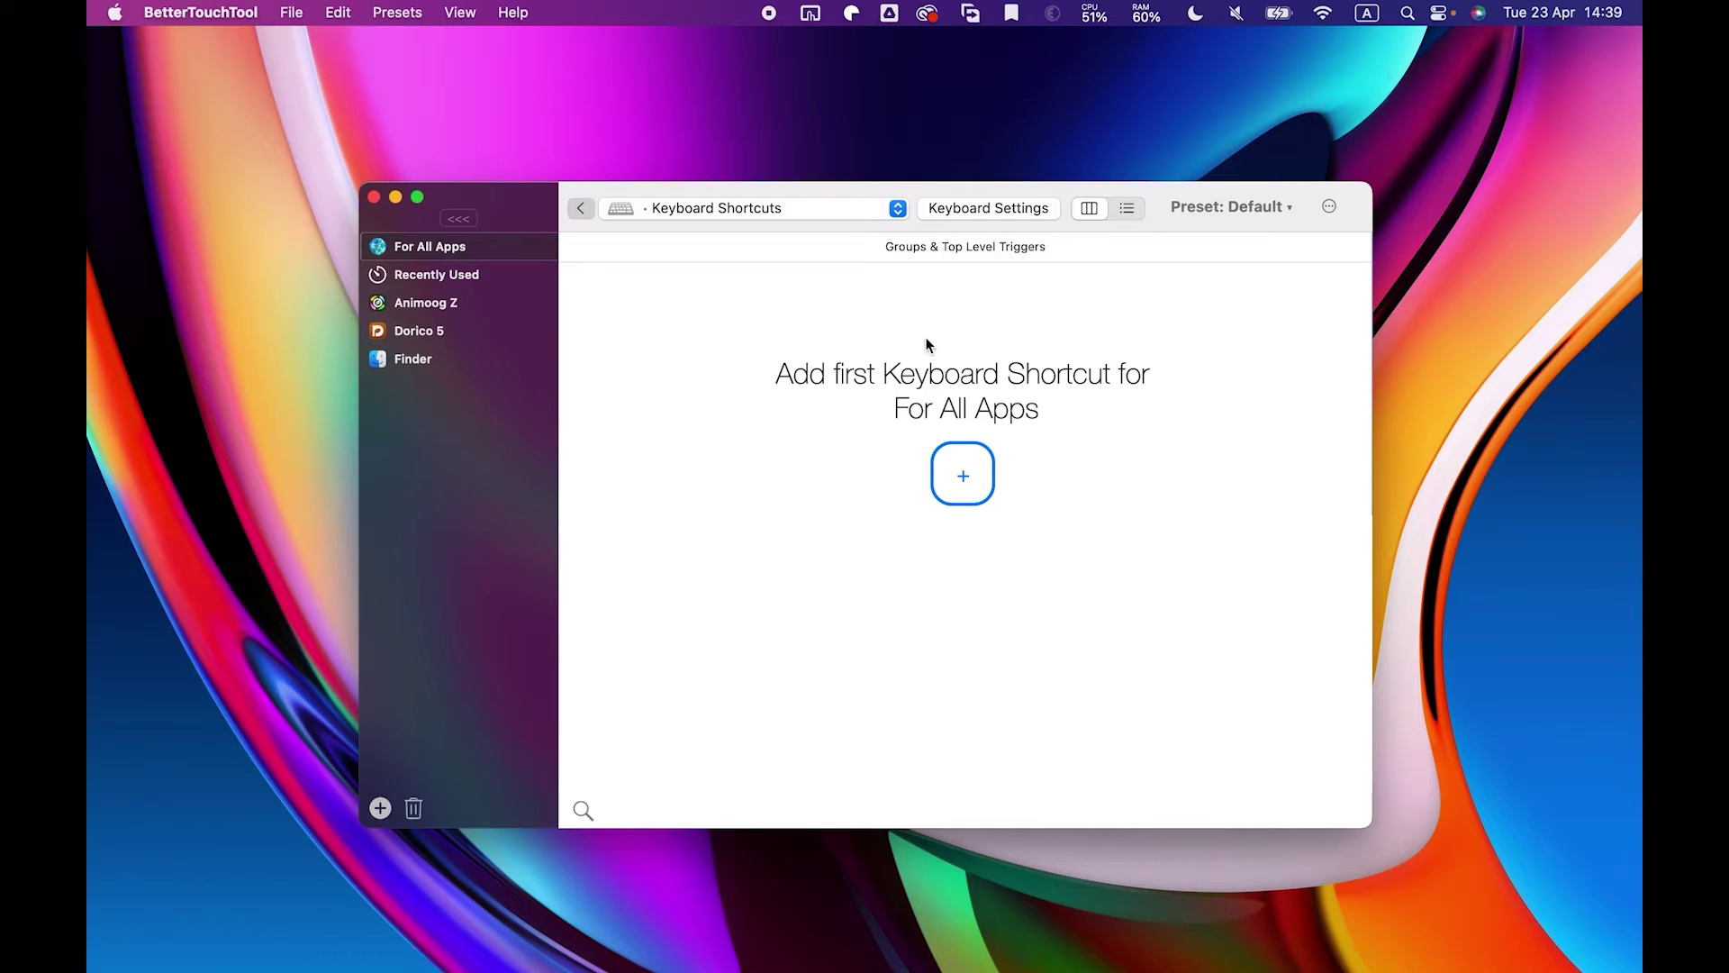
Select Dorico 5 in the sidebar to show its keyboard shortcuts
{"action": "left_click", "coordinate": [439, 332]}
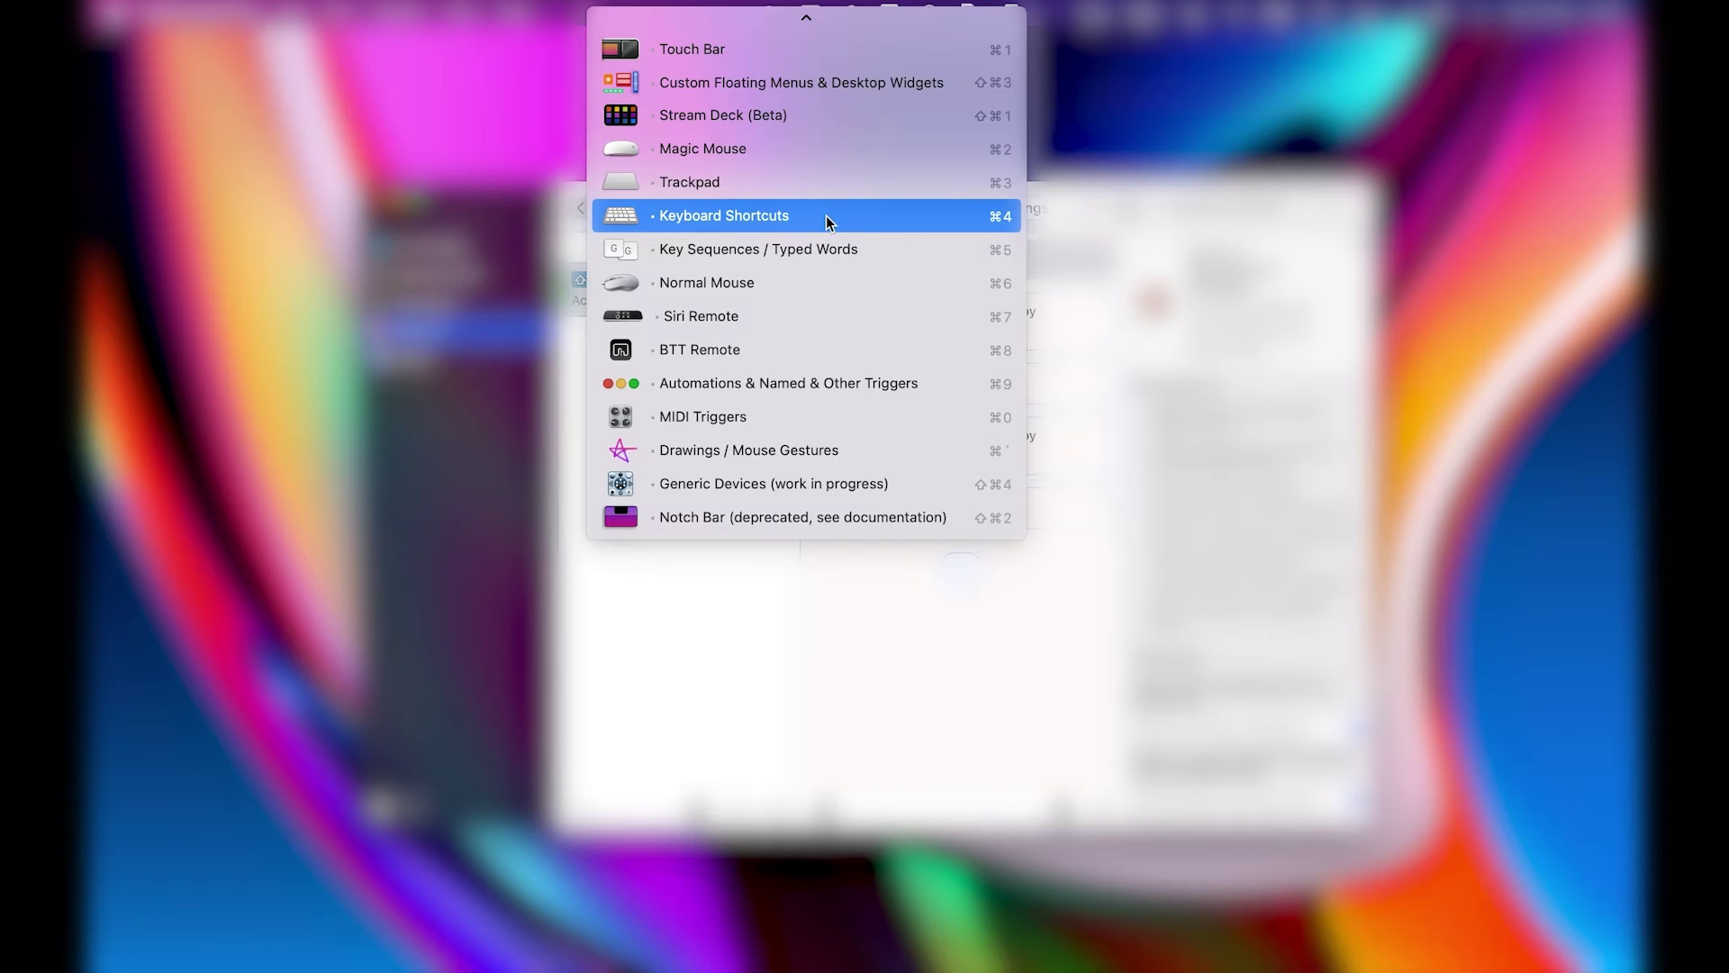
Keep the Keyboard Shortcuts trigger type and delete Dorico 5 from the app list
{"action": "scroll", "coordinate": [825, 214], "scroll_direction": "up", "scroll_amount": 1}
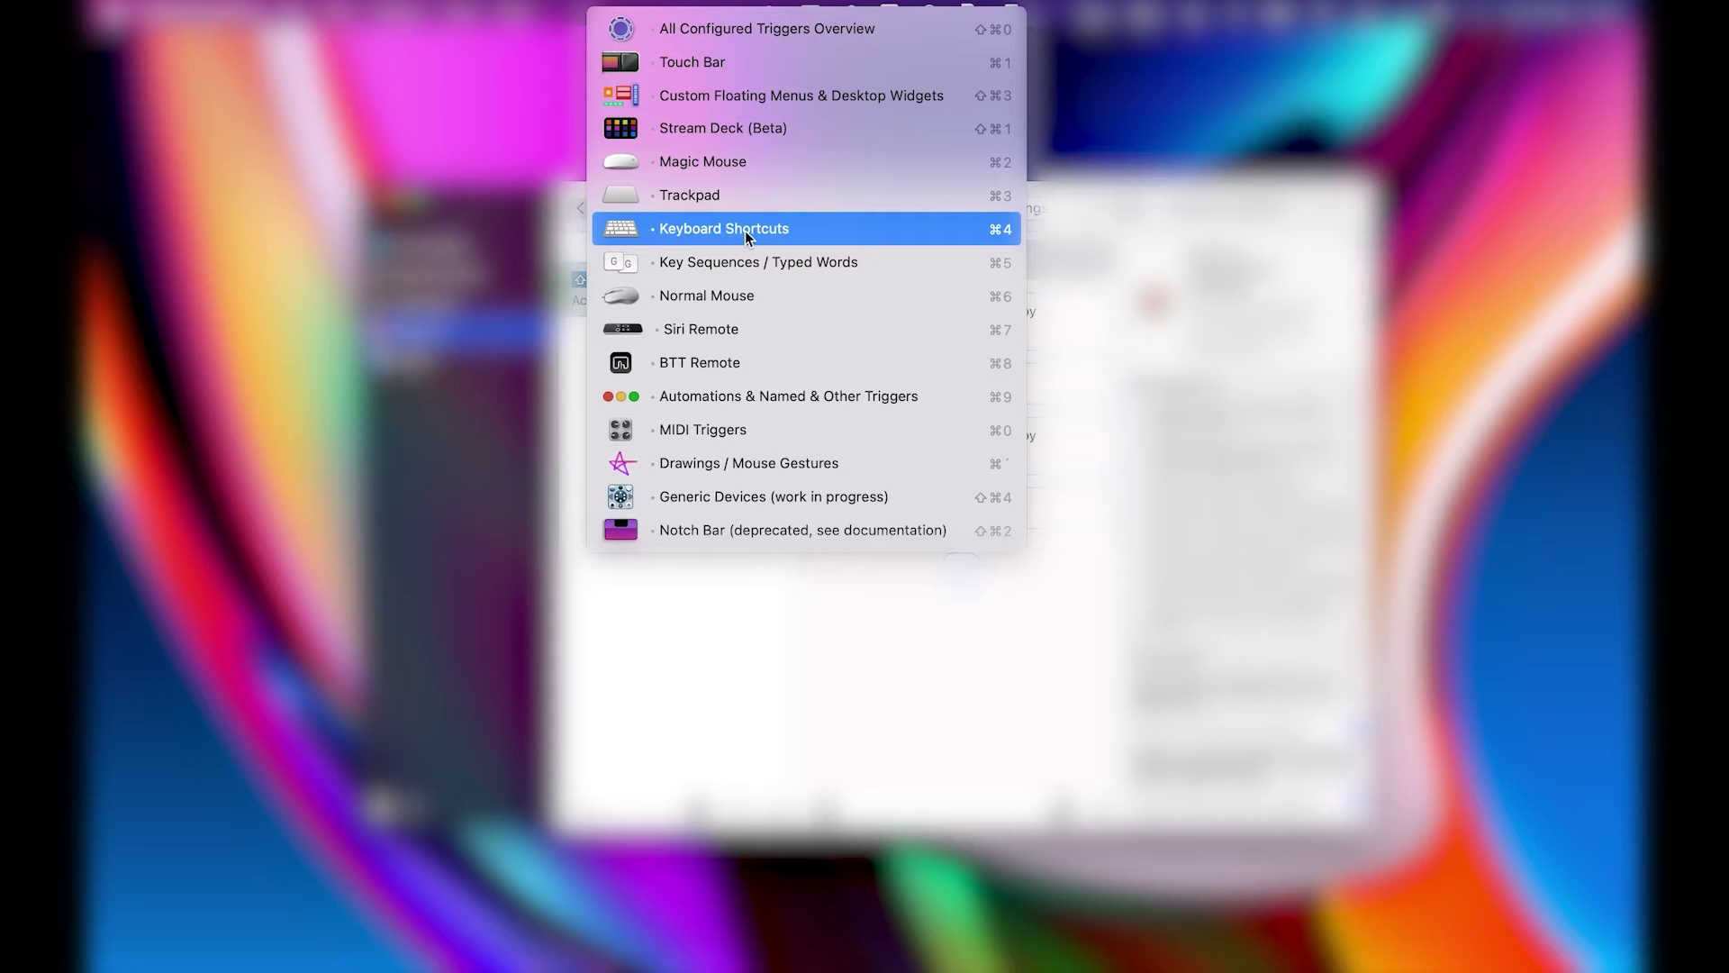
{"action": "left_click", "coordinate": [811, 233]}
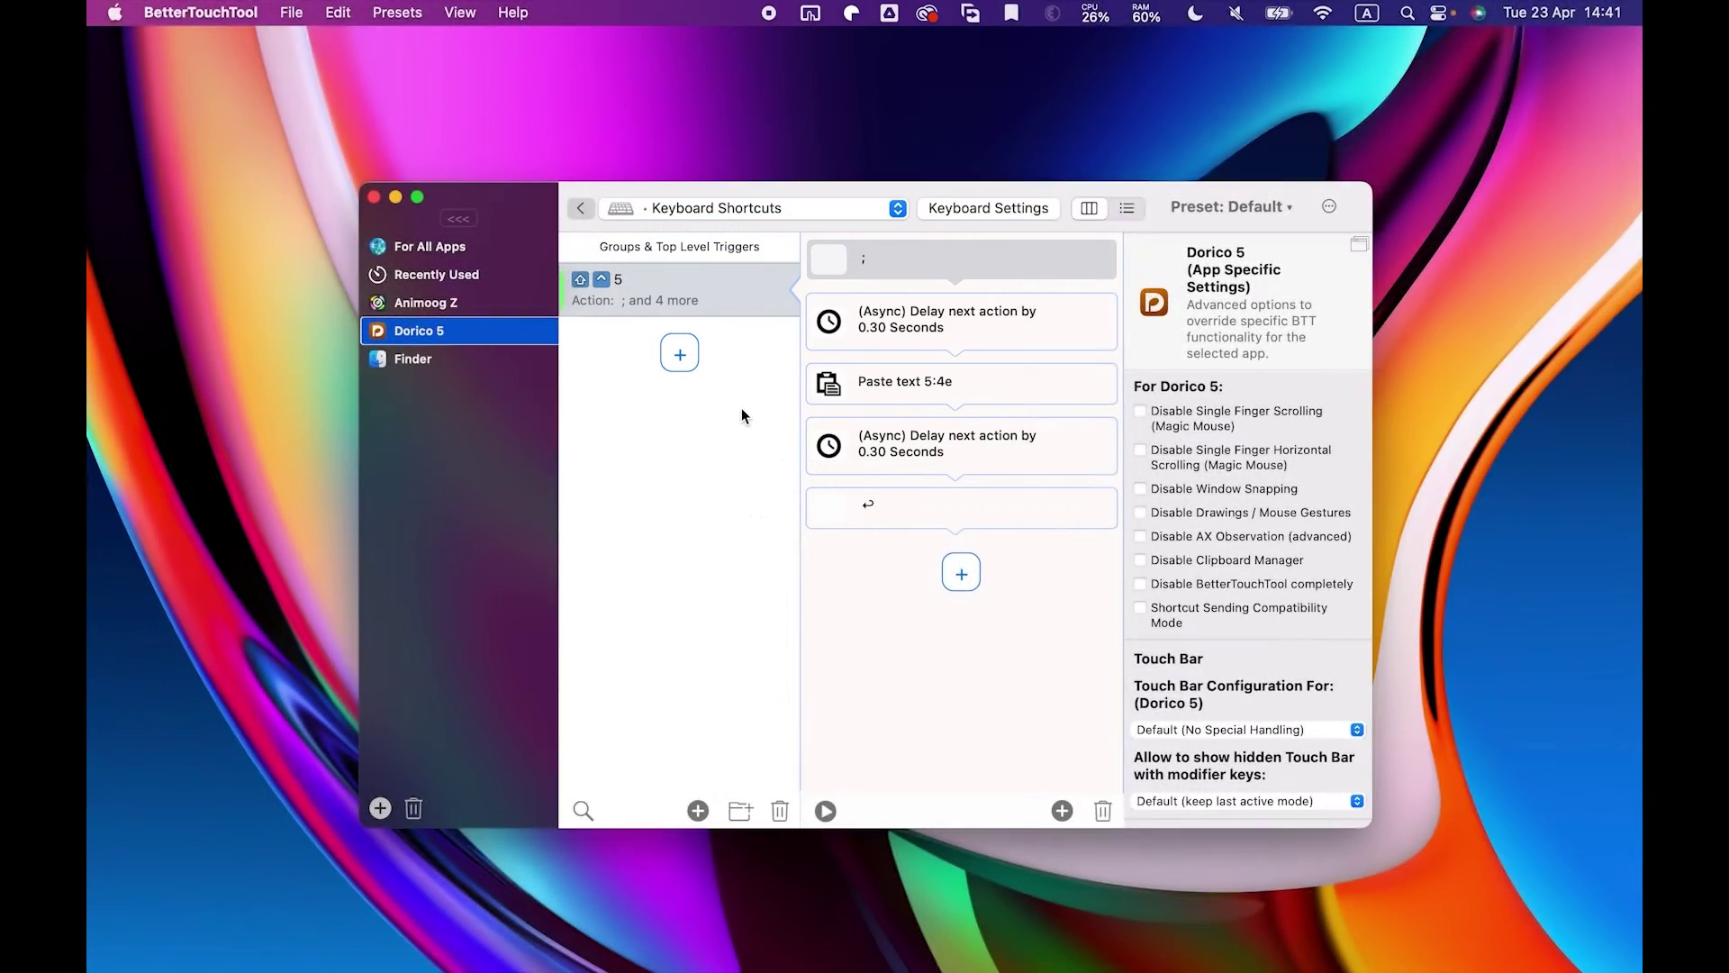
{"action": "left_click", "coordinate": [414, 808]}
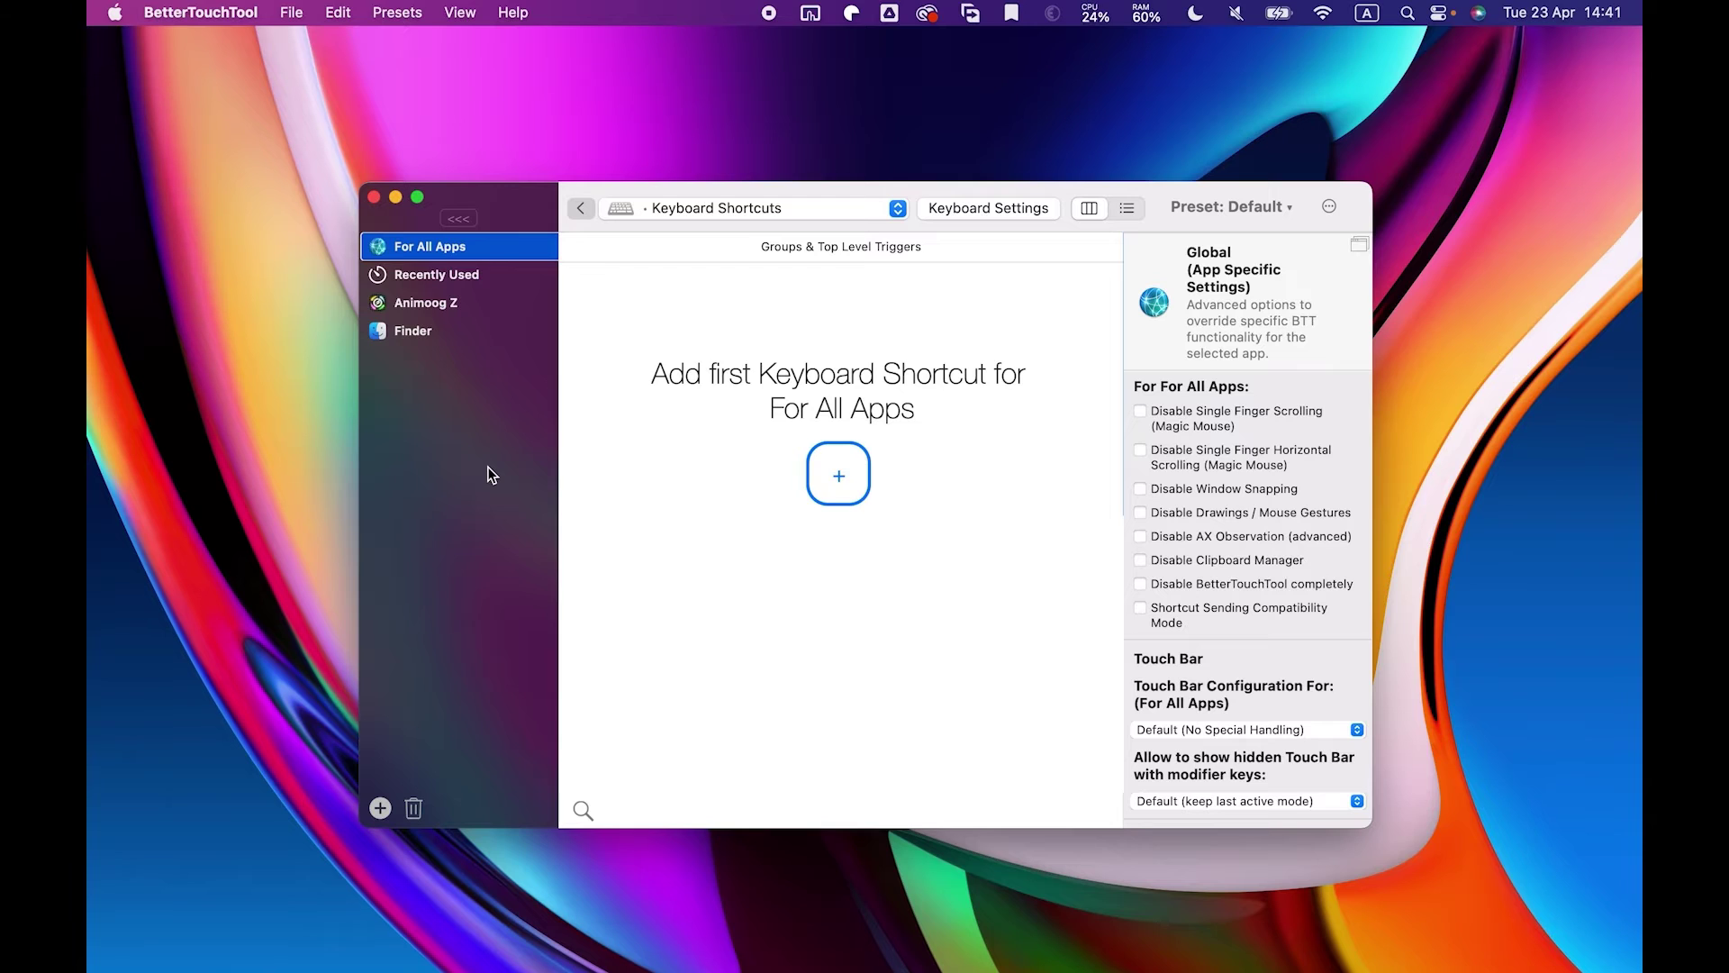
Add Dorico 5 from the Applications folder using Select app from file system
{"action": "left_click", "coordinate": [380, 808]}
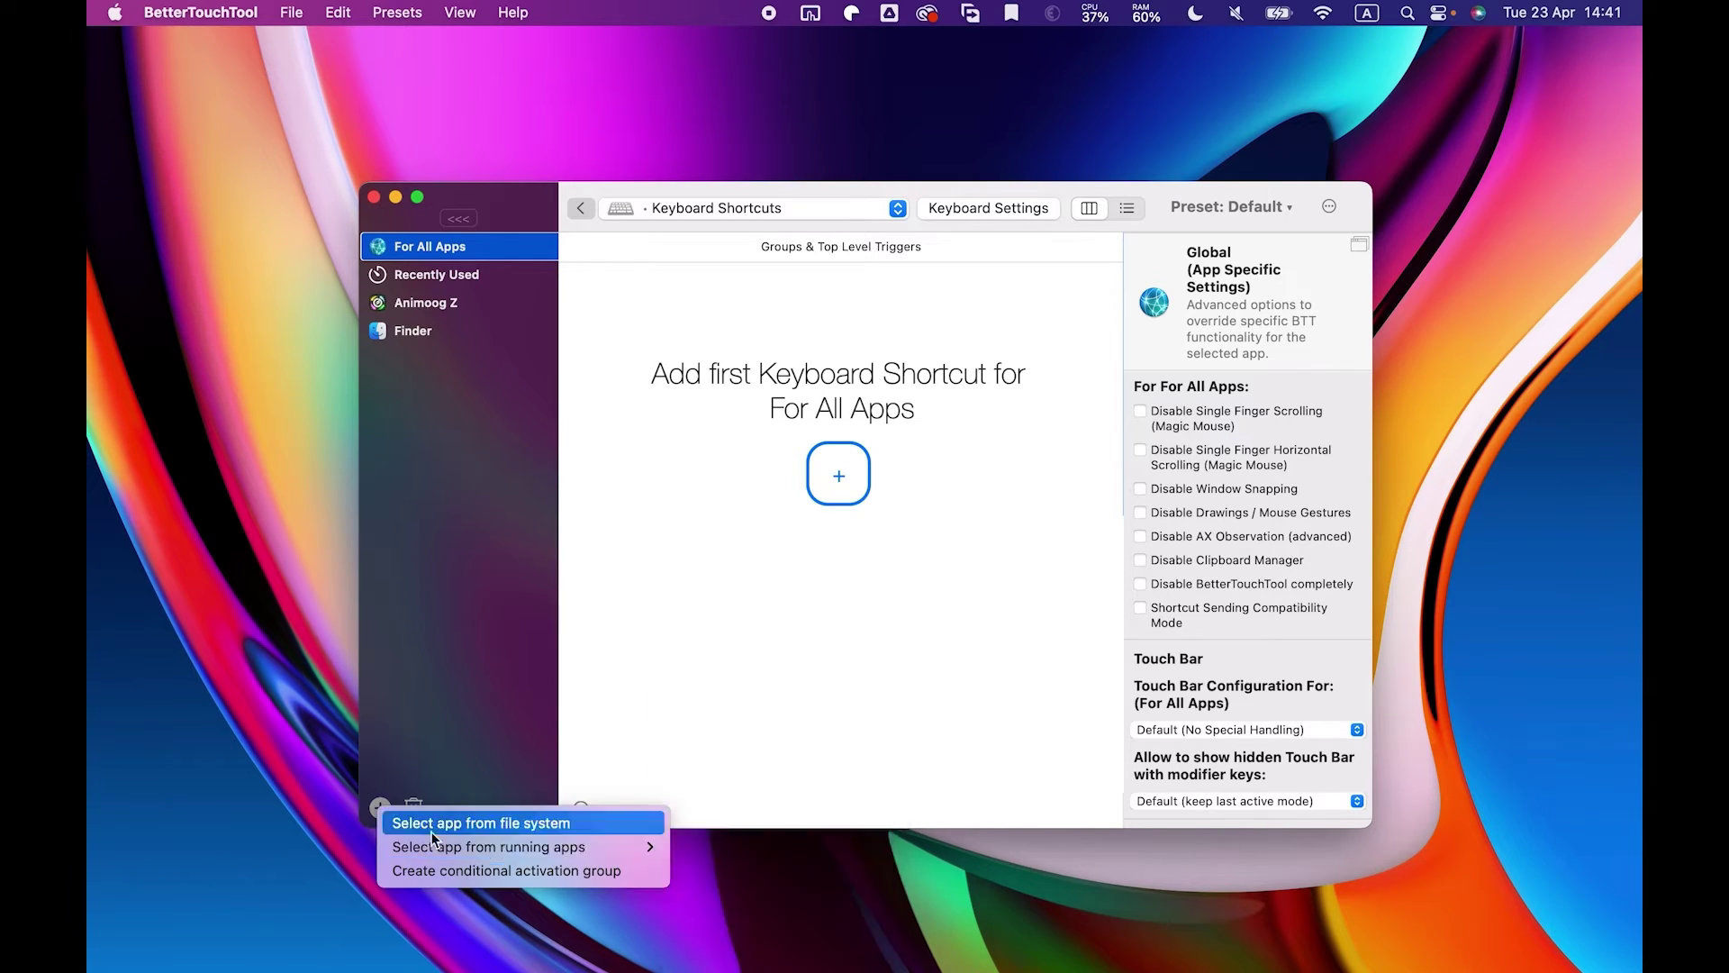
{"action": "left_click", "coordinate": [435, 828]}
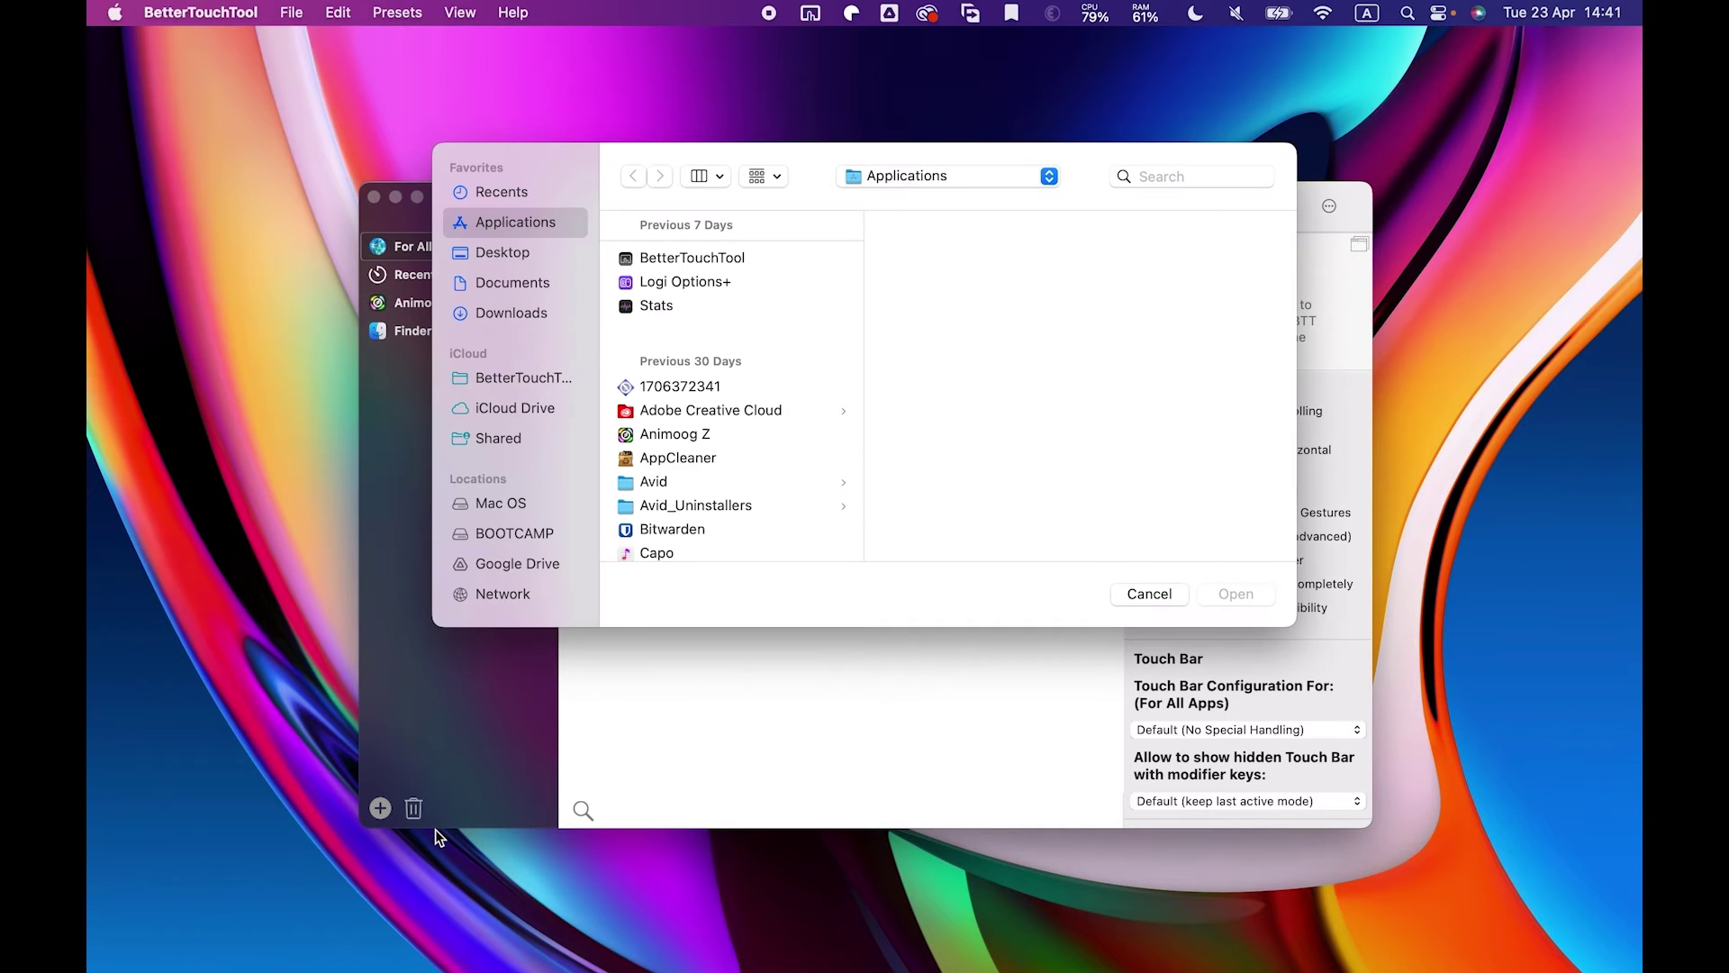
{"action": "left_click", "coordinate": [728, 458]}
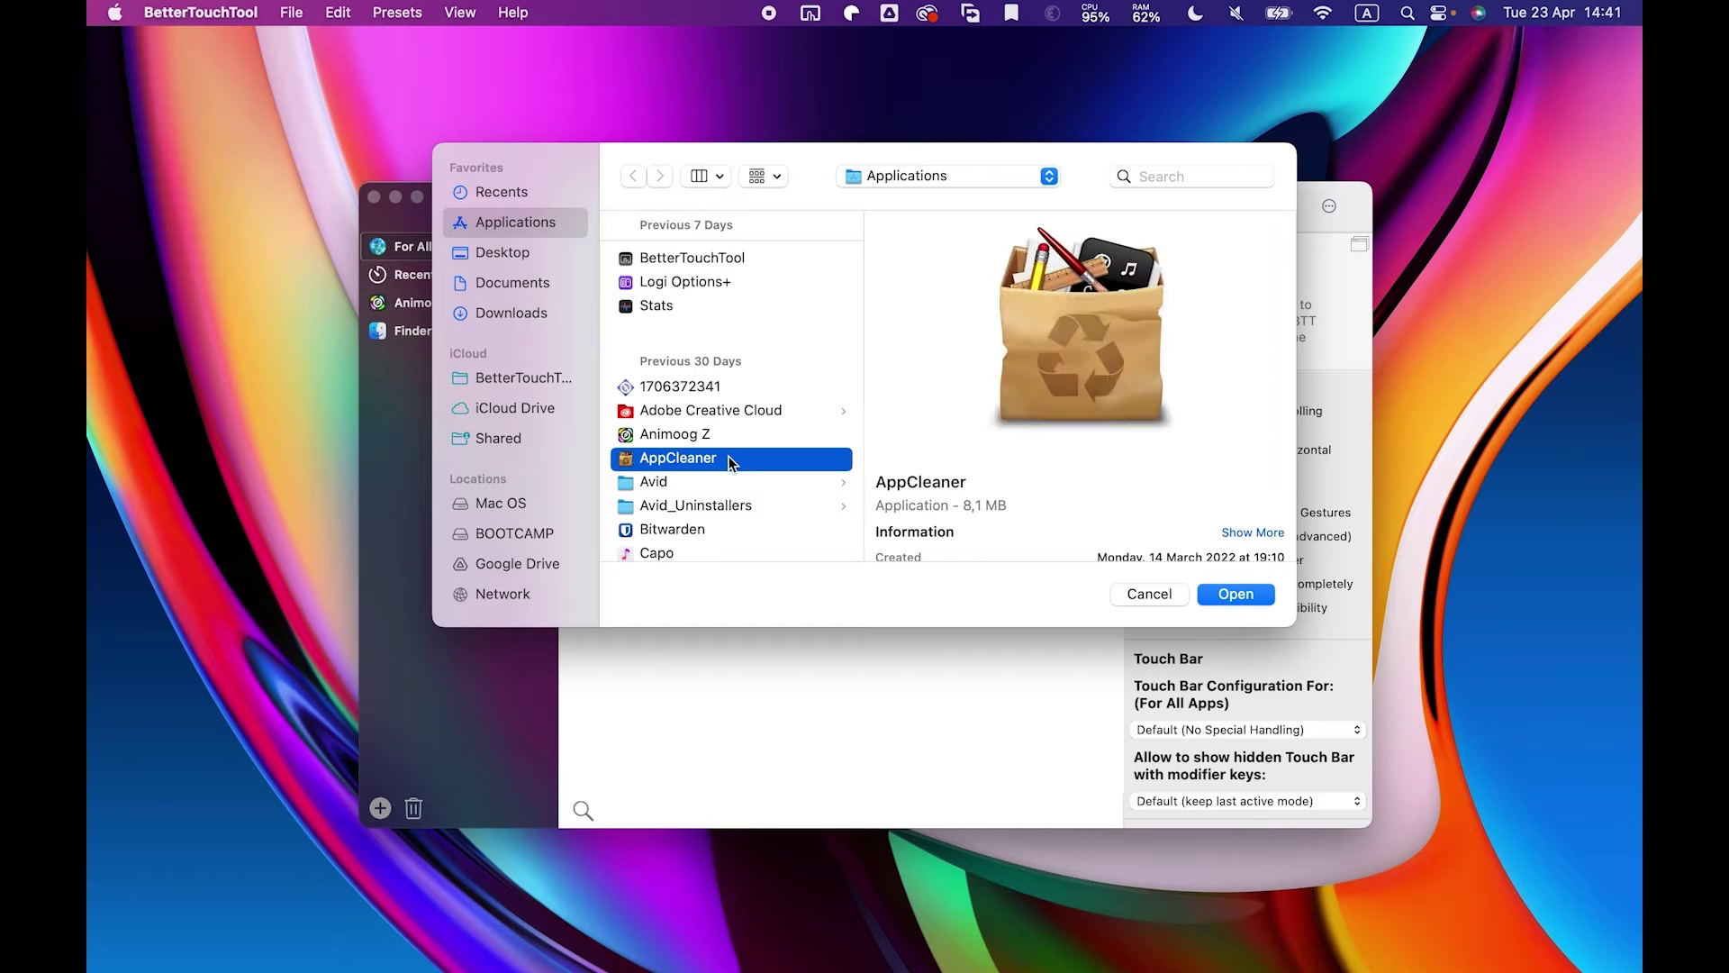
{"action": "key", "text": "d"}
{"action": "scroll", "coordinate": [726, 460], "scroll_direction": "down", "scroll_amount": 5}
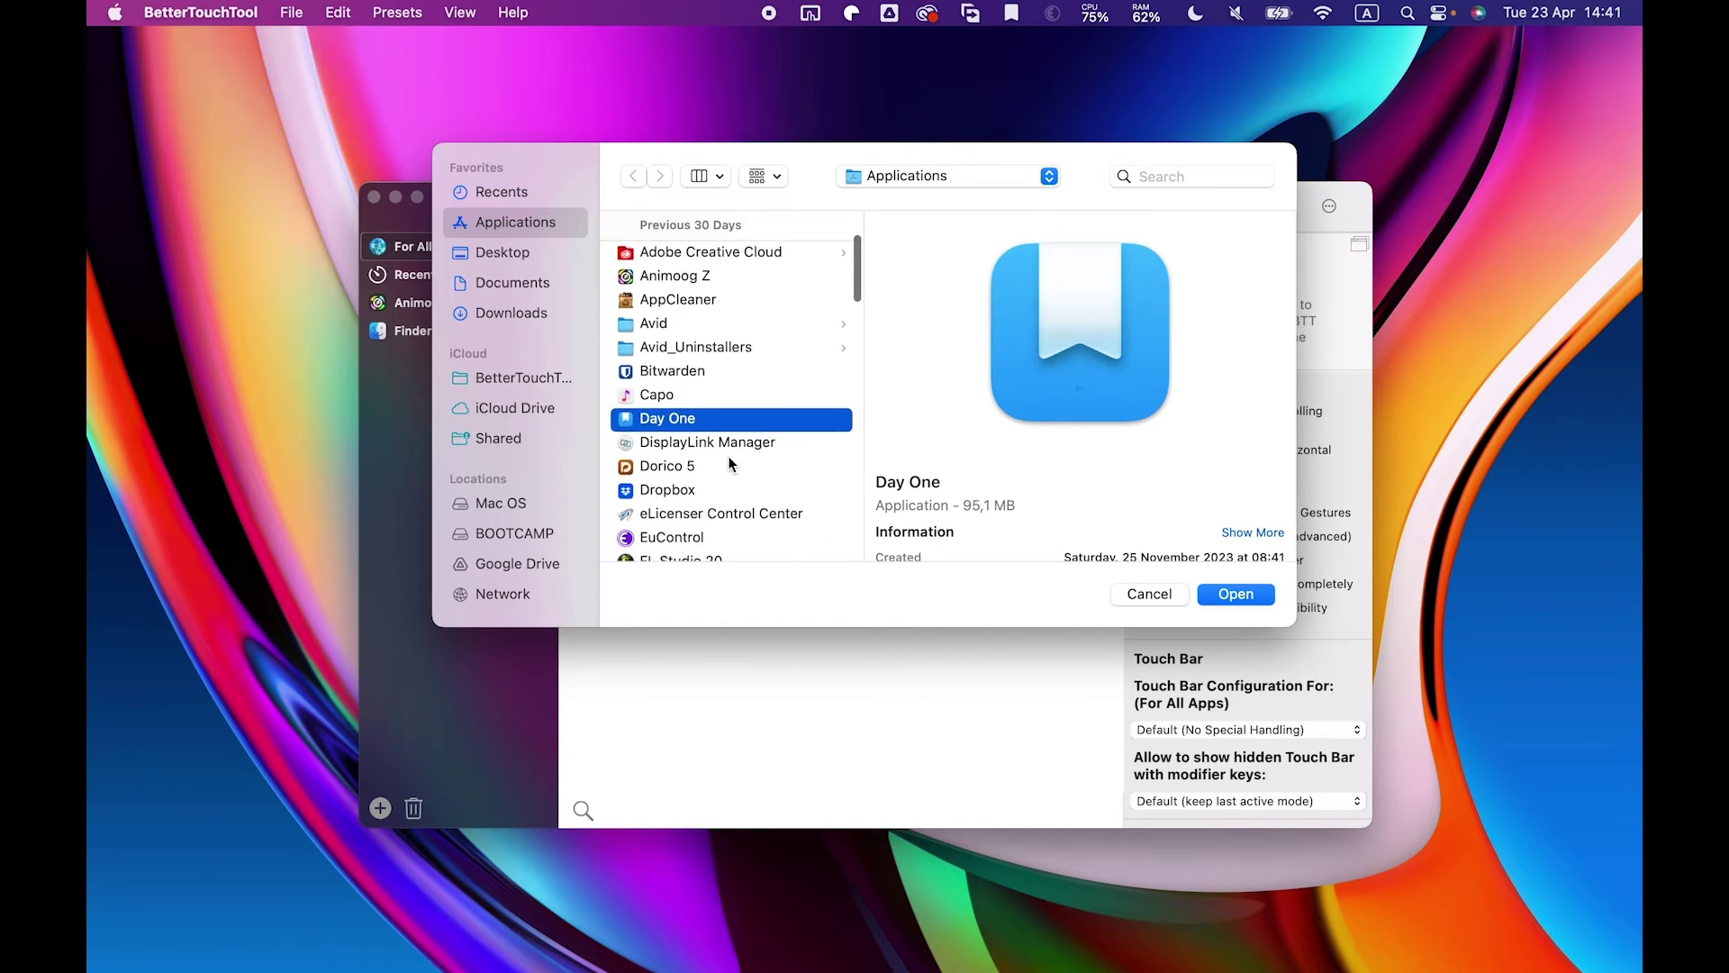
{"action": "left_click", "coordinate": [710, 448]}
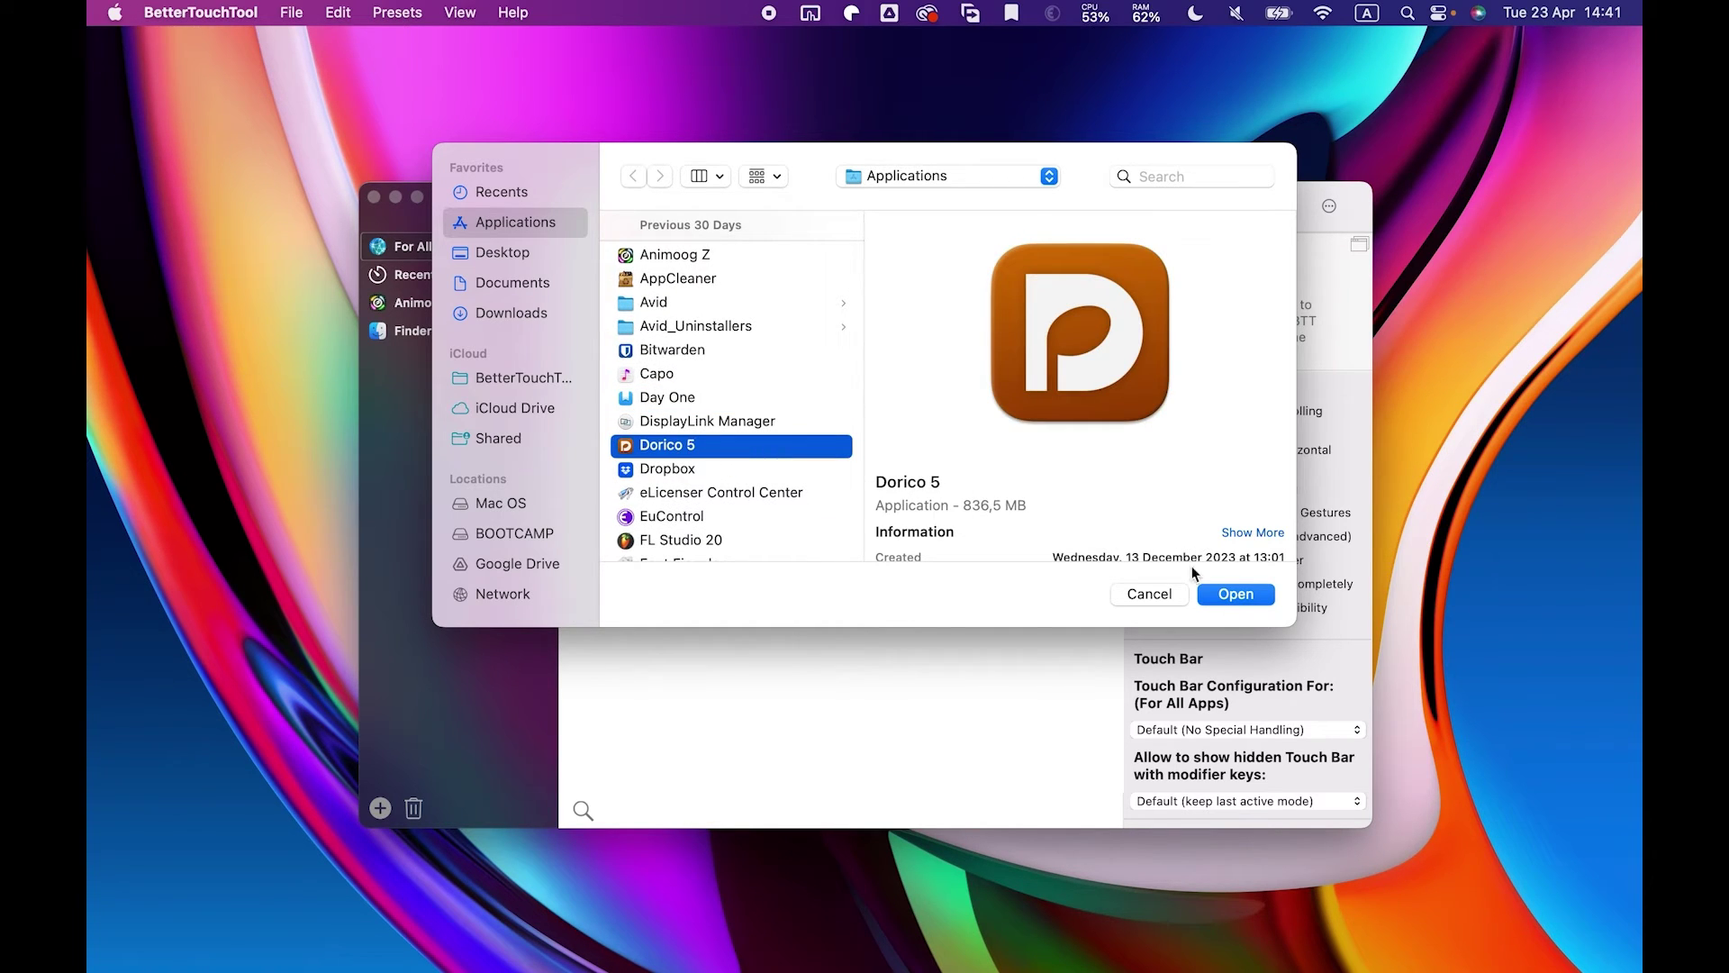
{"action": "left_click", "coordinate": [1237, 596]}
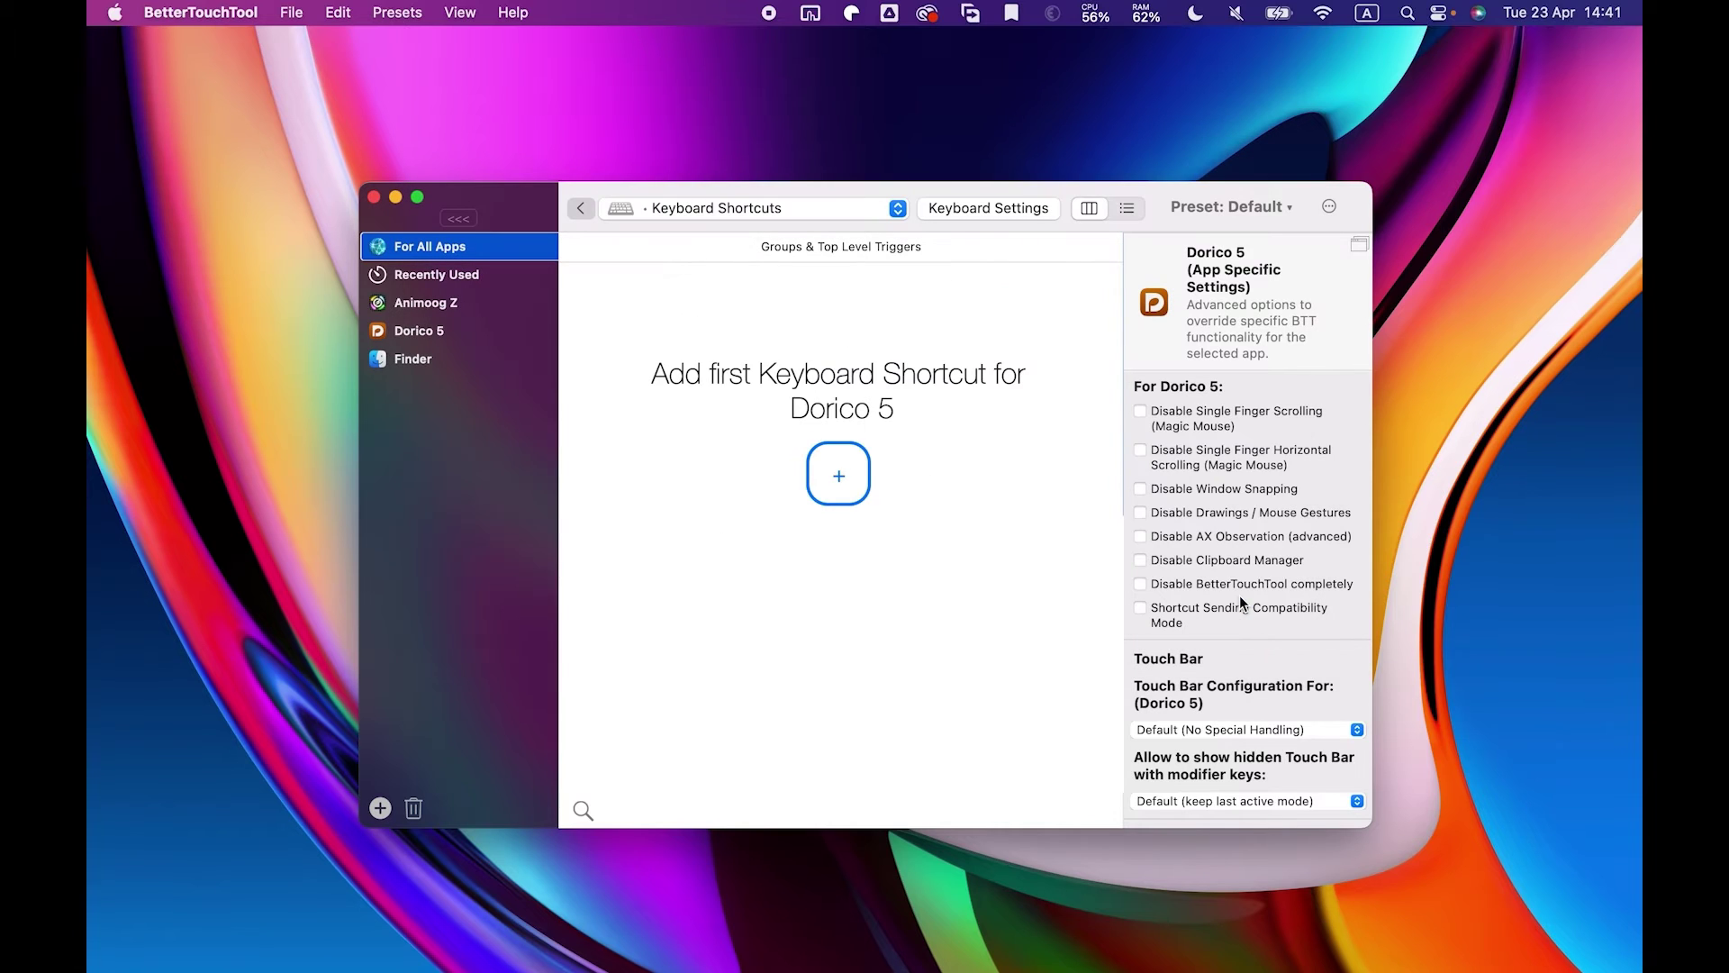
{"action": "left_click", "coordinate": [453, 332]}
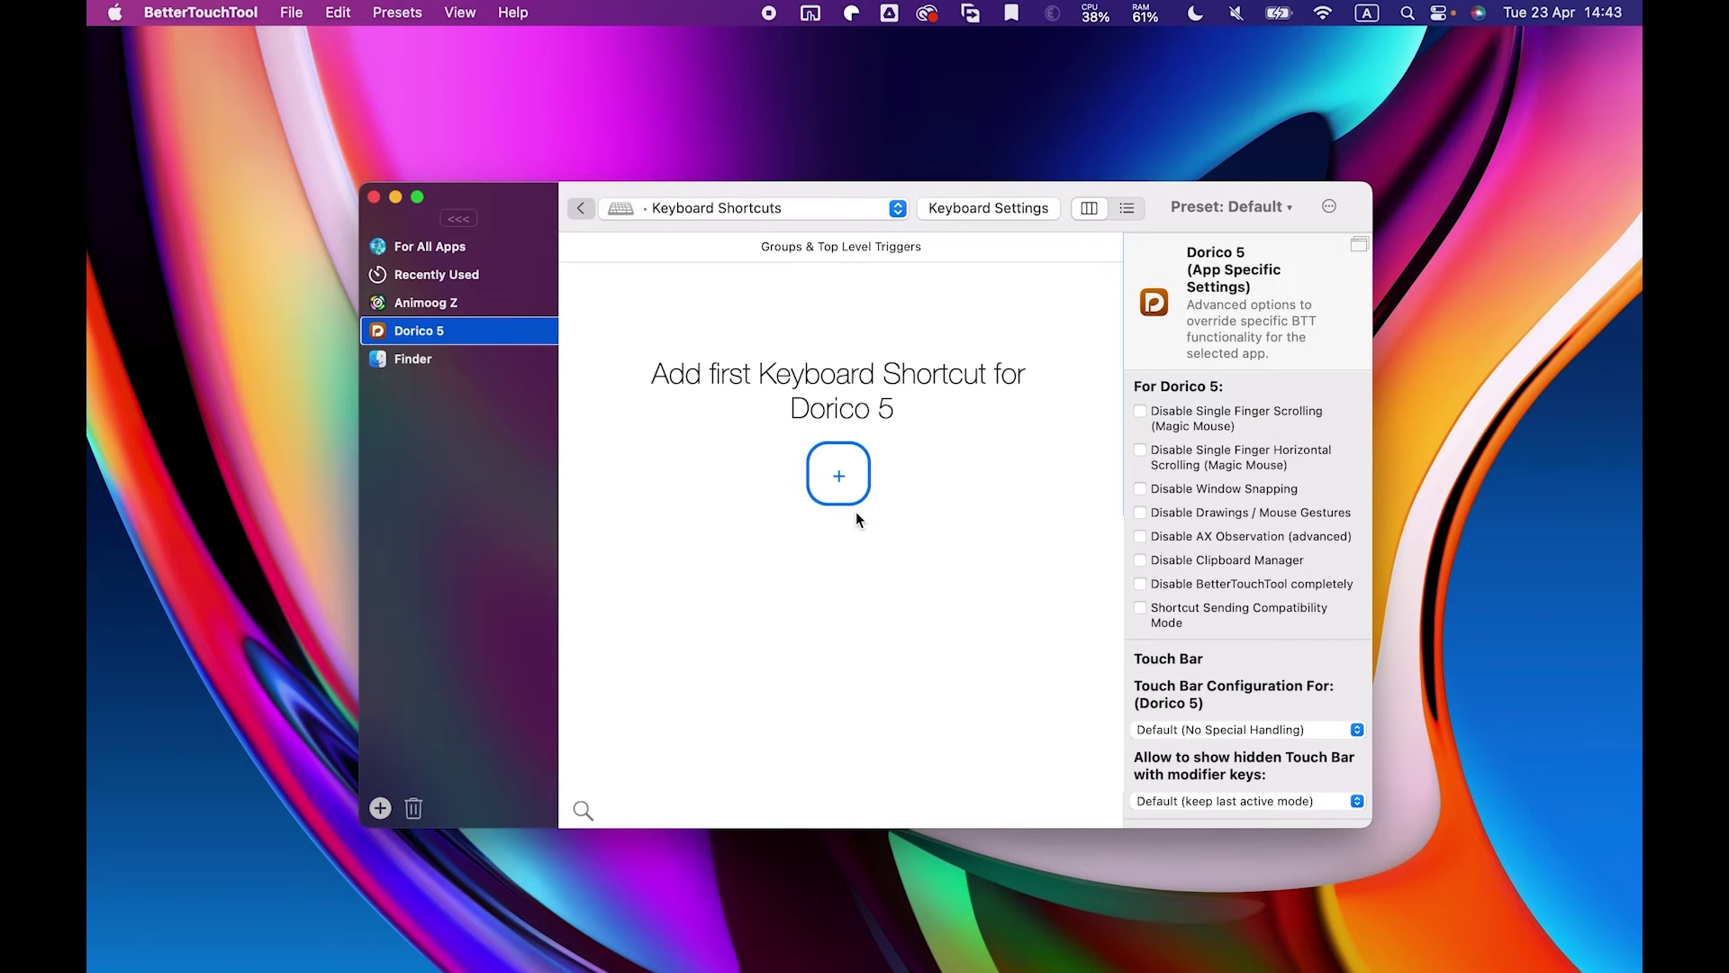
Add a new Dorico 5 keyboard shortcut triggered by ⇧⌃5
{"action": "left_click", "coordinate": [840, 470]}
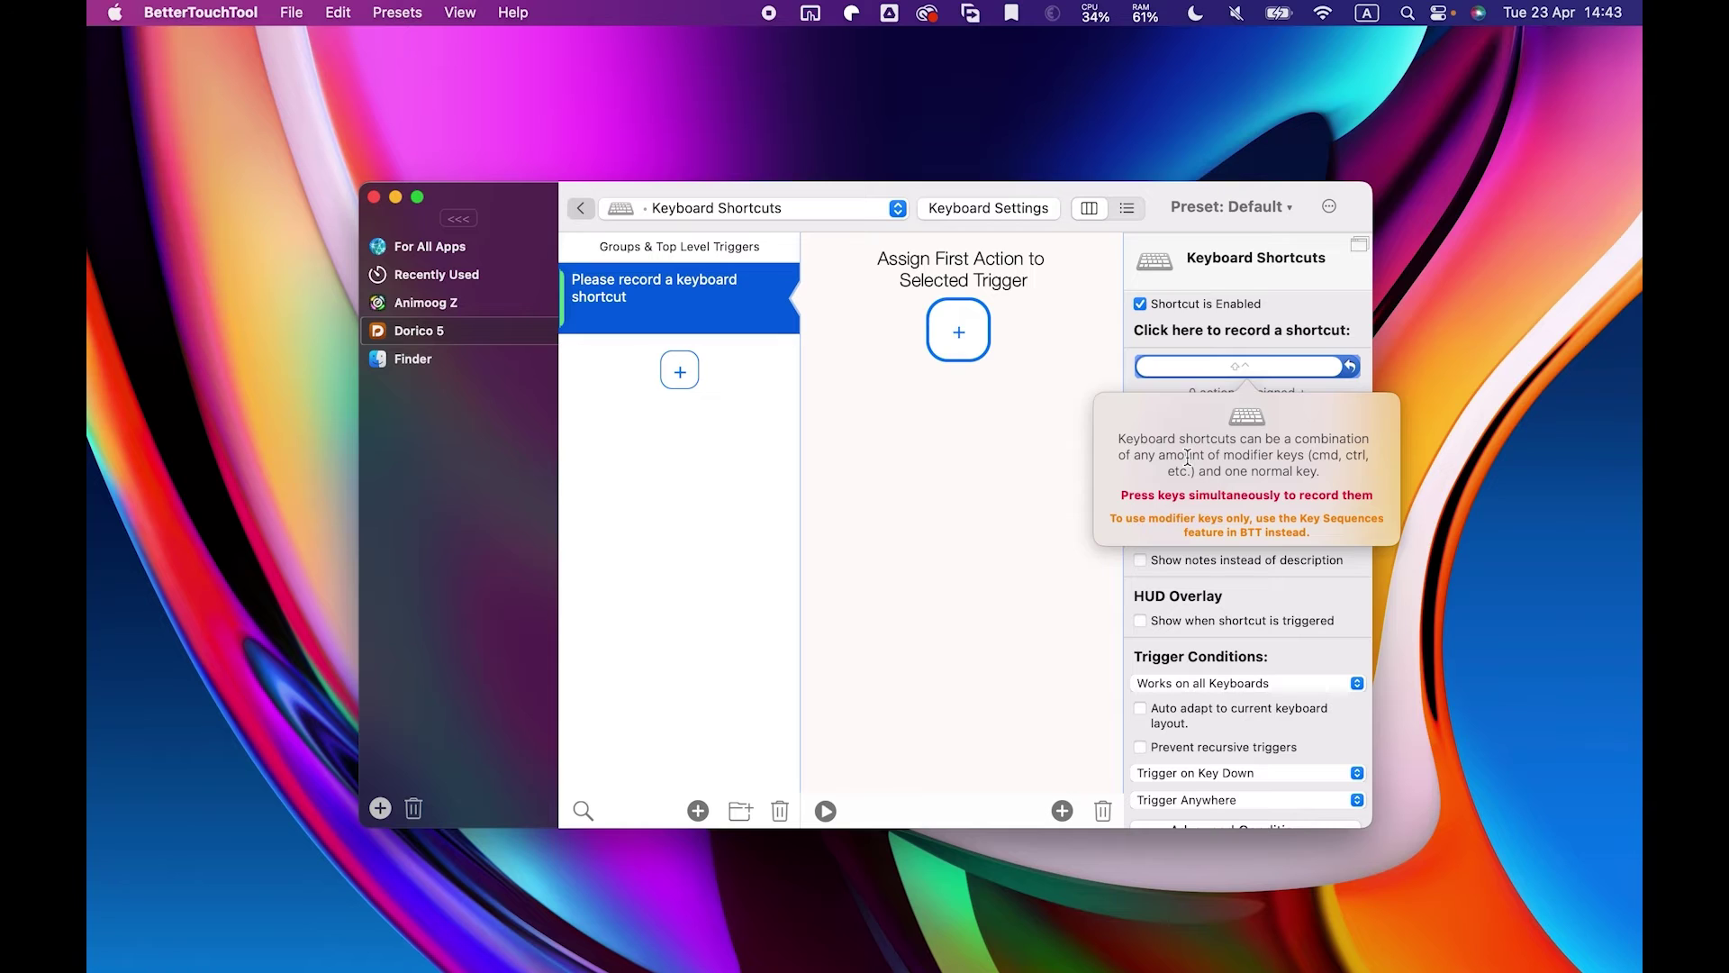
{"action": "key", "text": "ctrl+shift+5"}
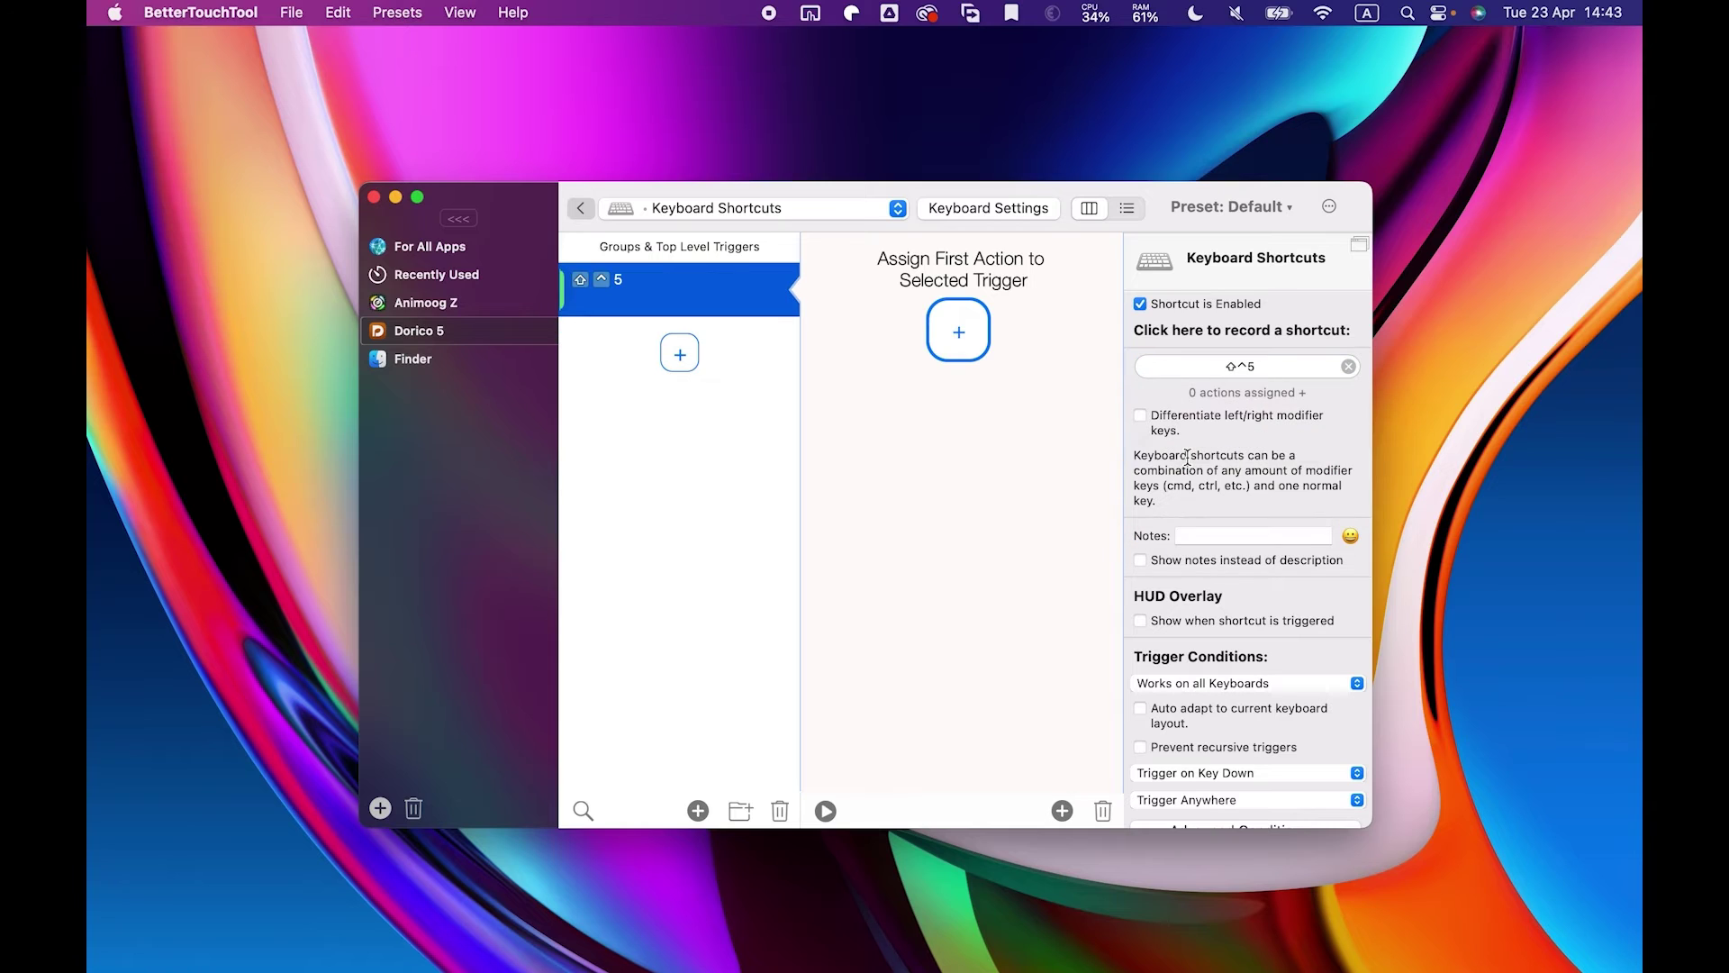
Give the ⇧^5 shortcut a Find/Search Image on Screen & Move Mouse action
{"action": "left_click", "coordinate": [972, 348]}
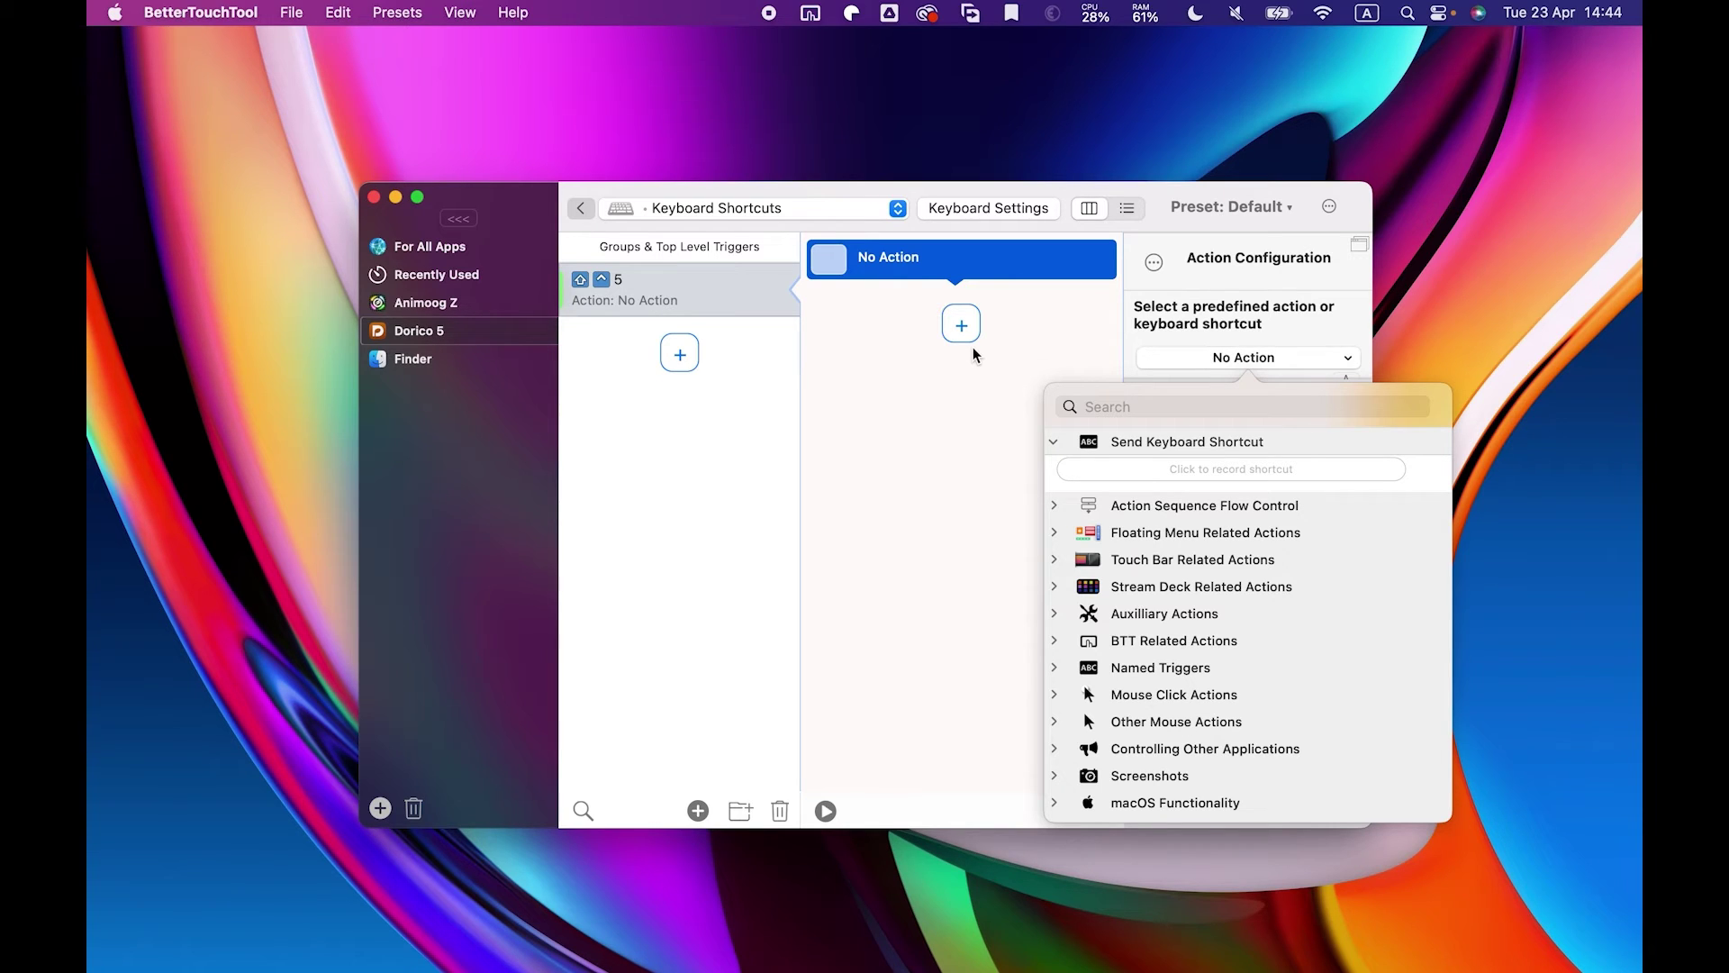
{"action": "type", "text": ";"}
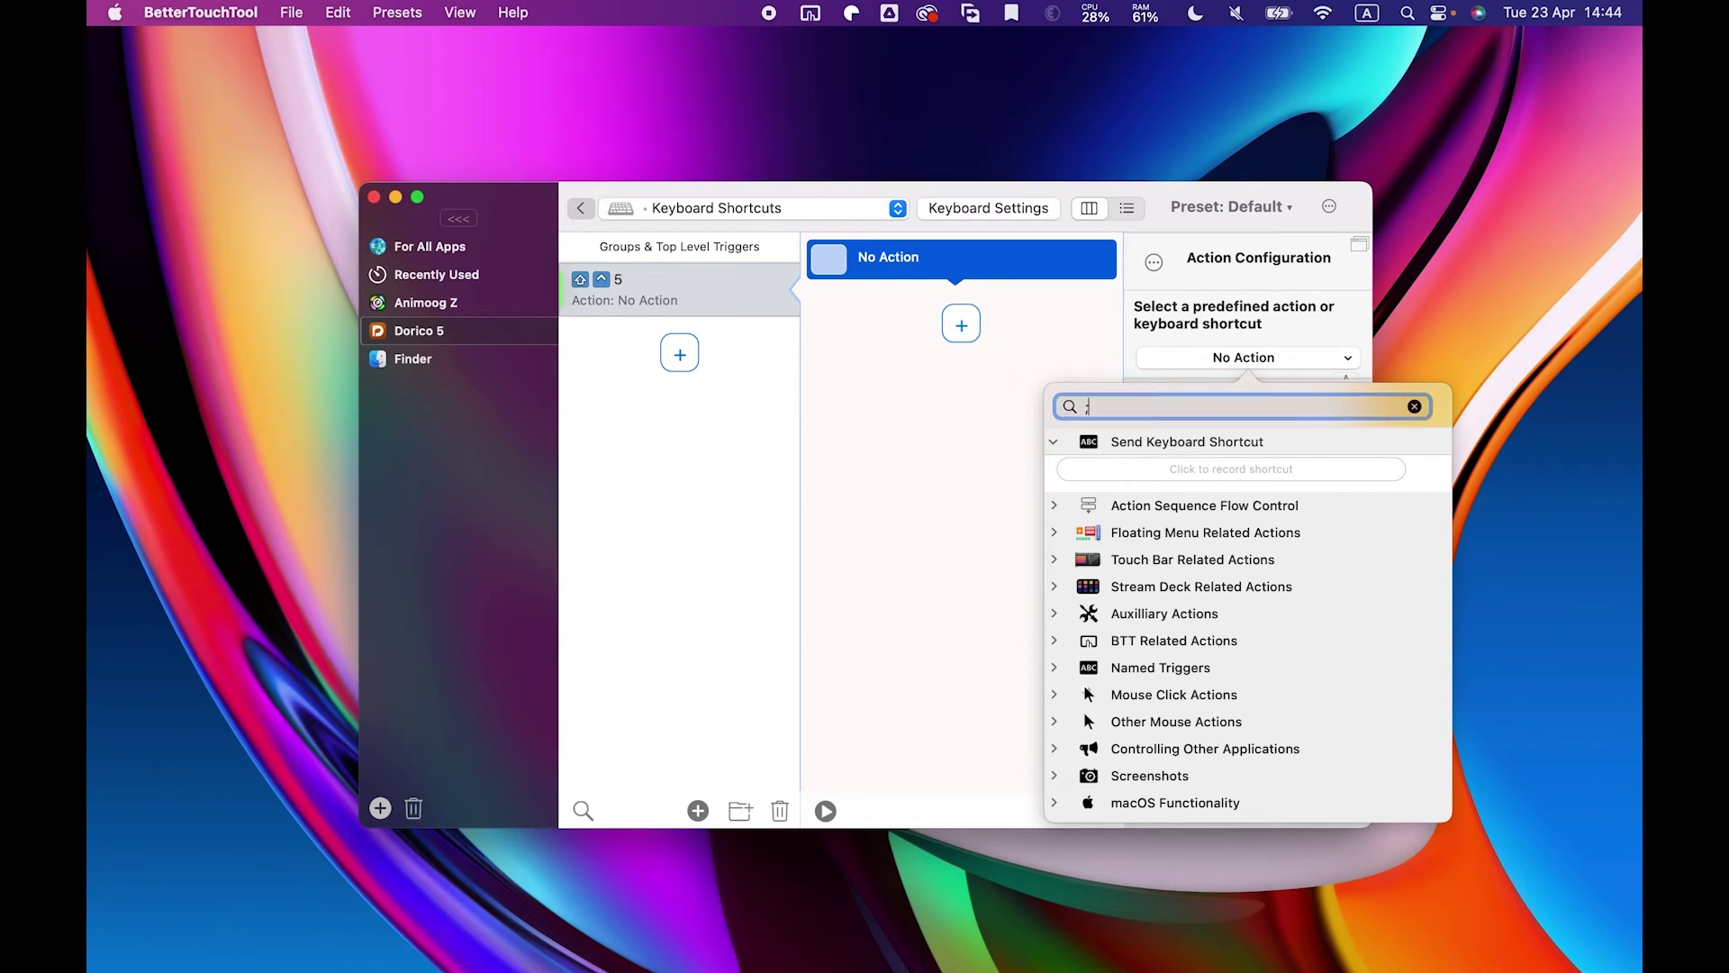
{"action": "left_click", "coordinate": [1111, 467]}
{"action": "left_click", "coordinate": [1300, 357]}
{"action": "left_click", "coordinate": [971, 373]}
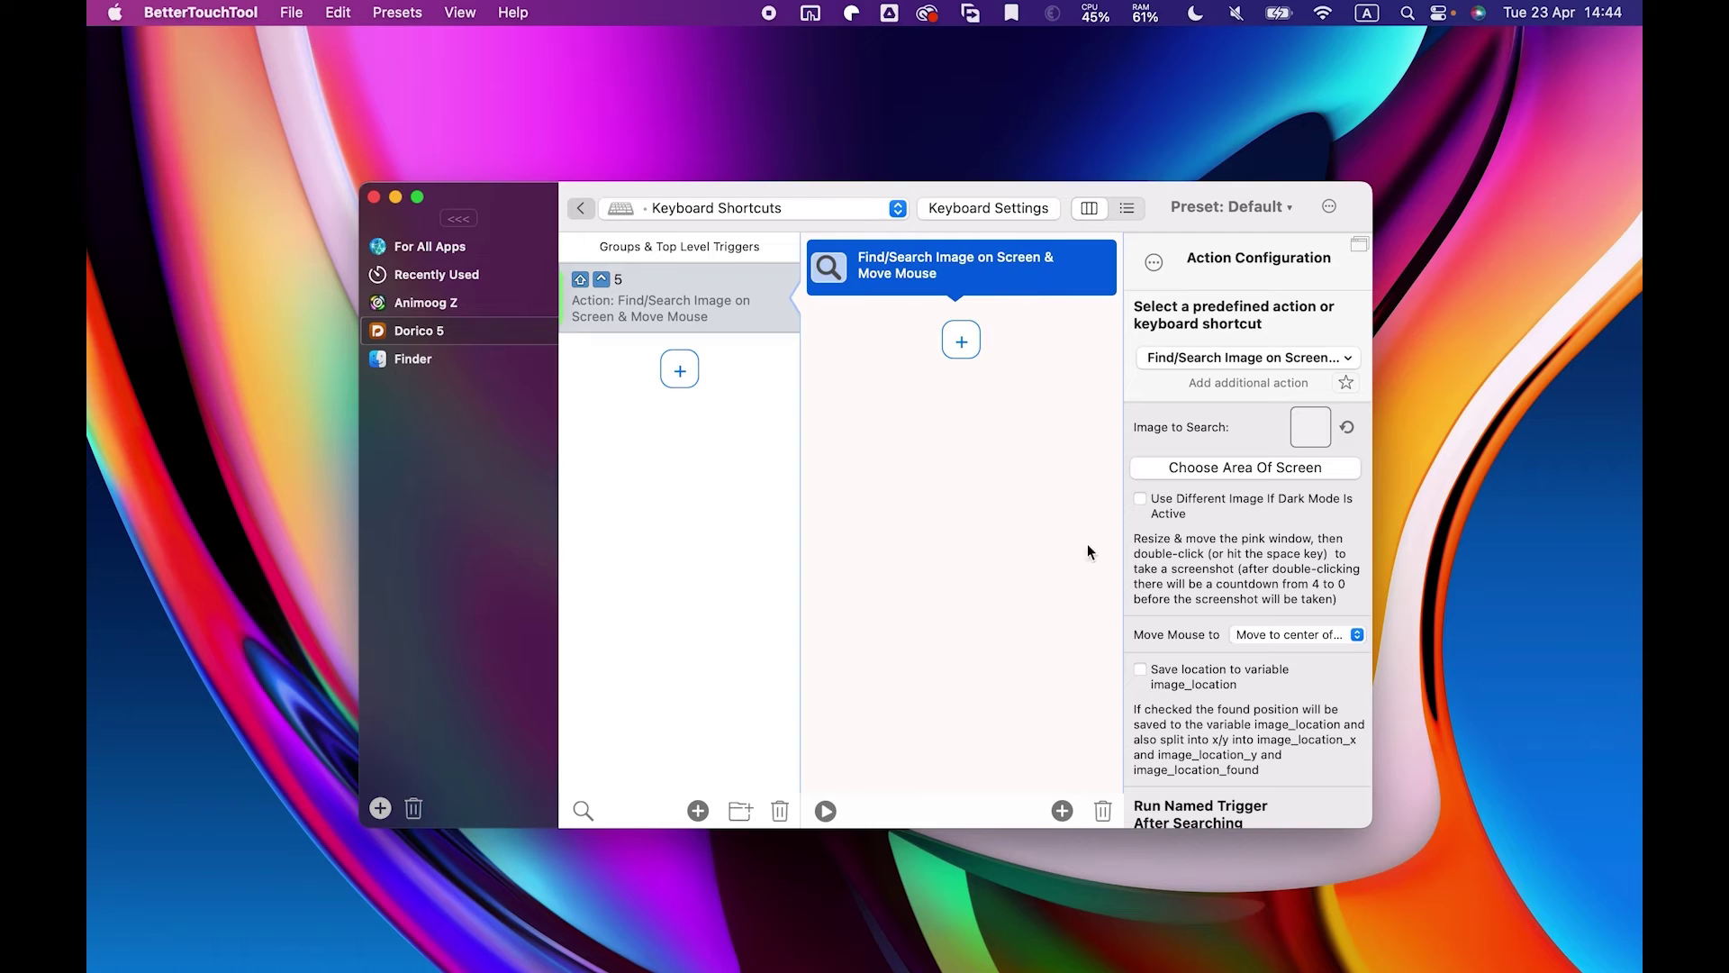
Replace the image-search action with a first action that sends the ; key
{"action": "left_click", "coordinate": [1104, 812]}
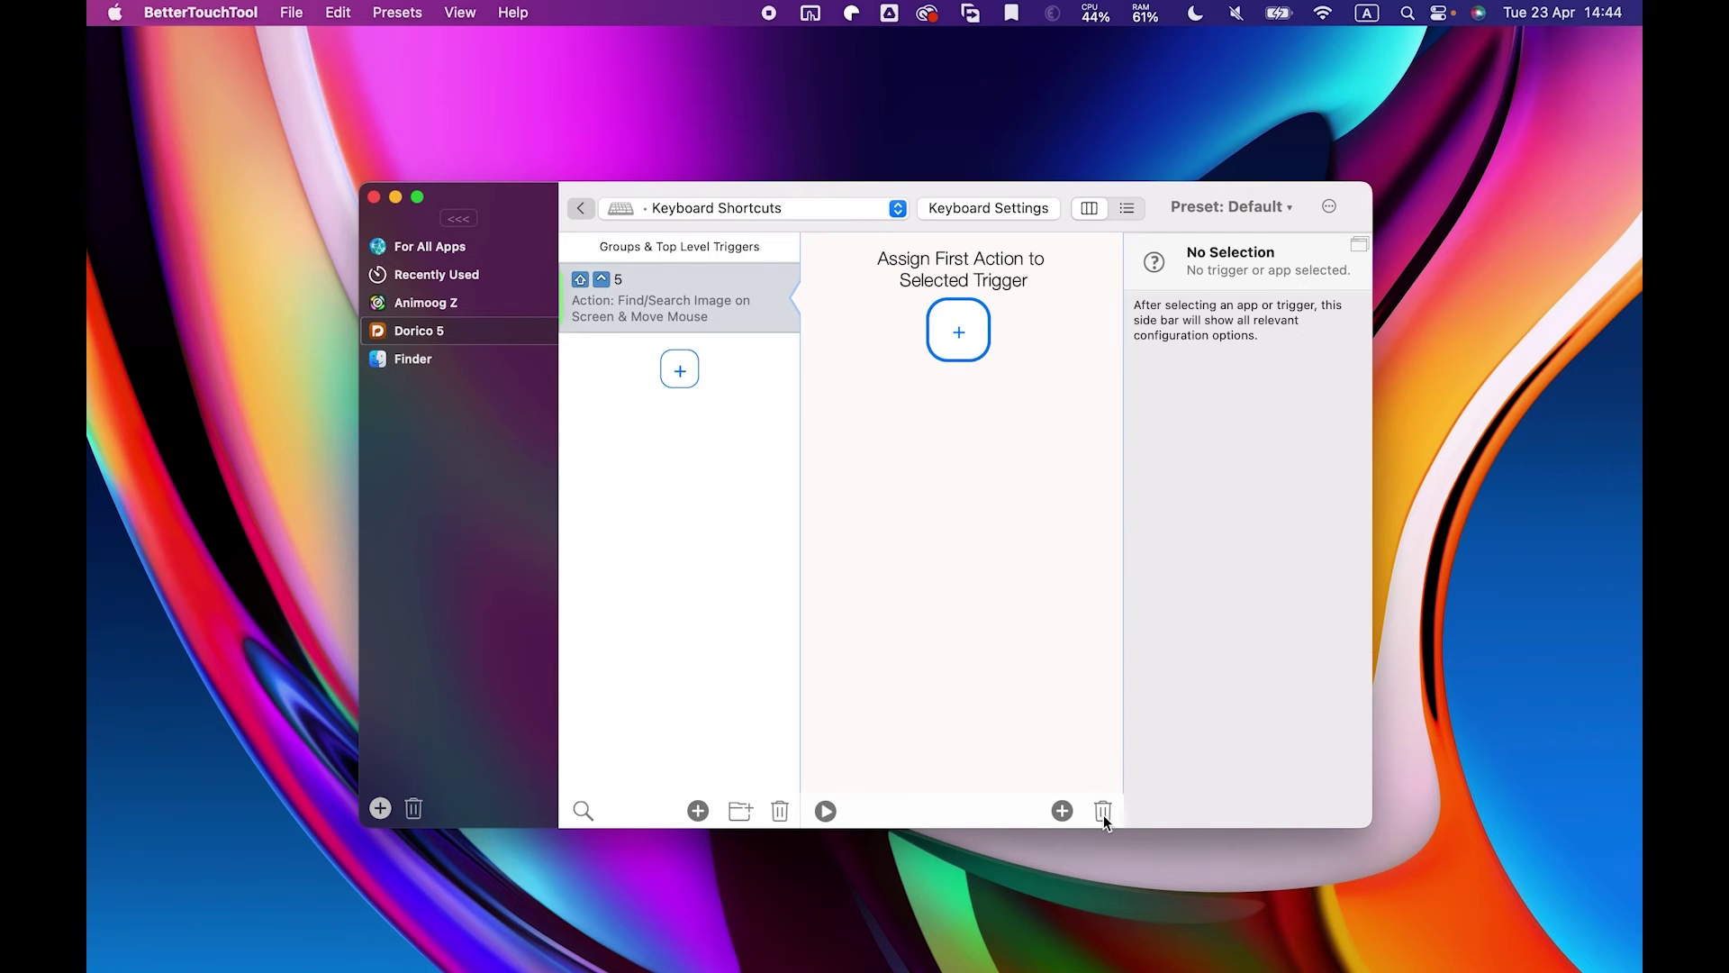
{"action": "left_click", "coordinate": [962, 326]}
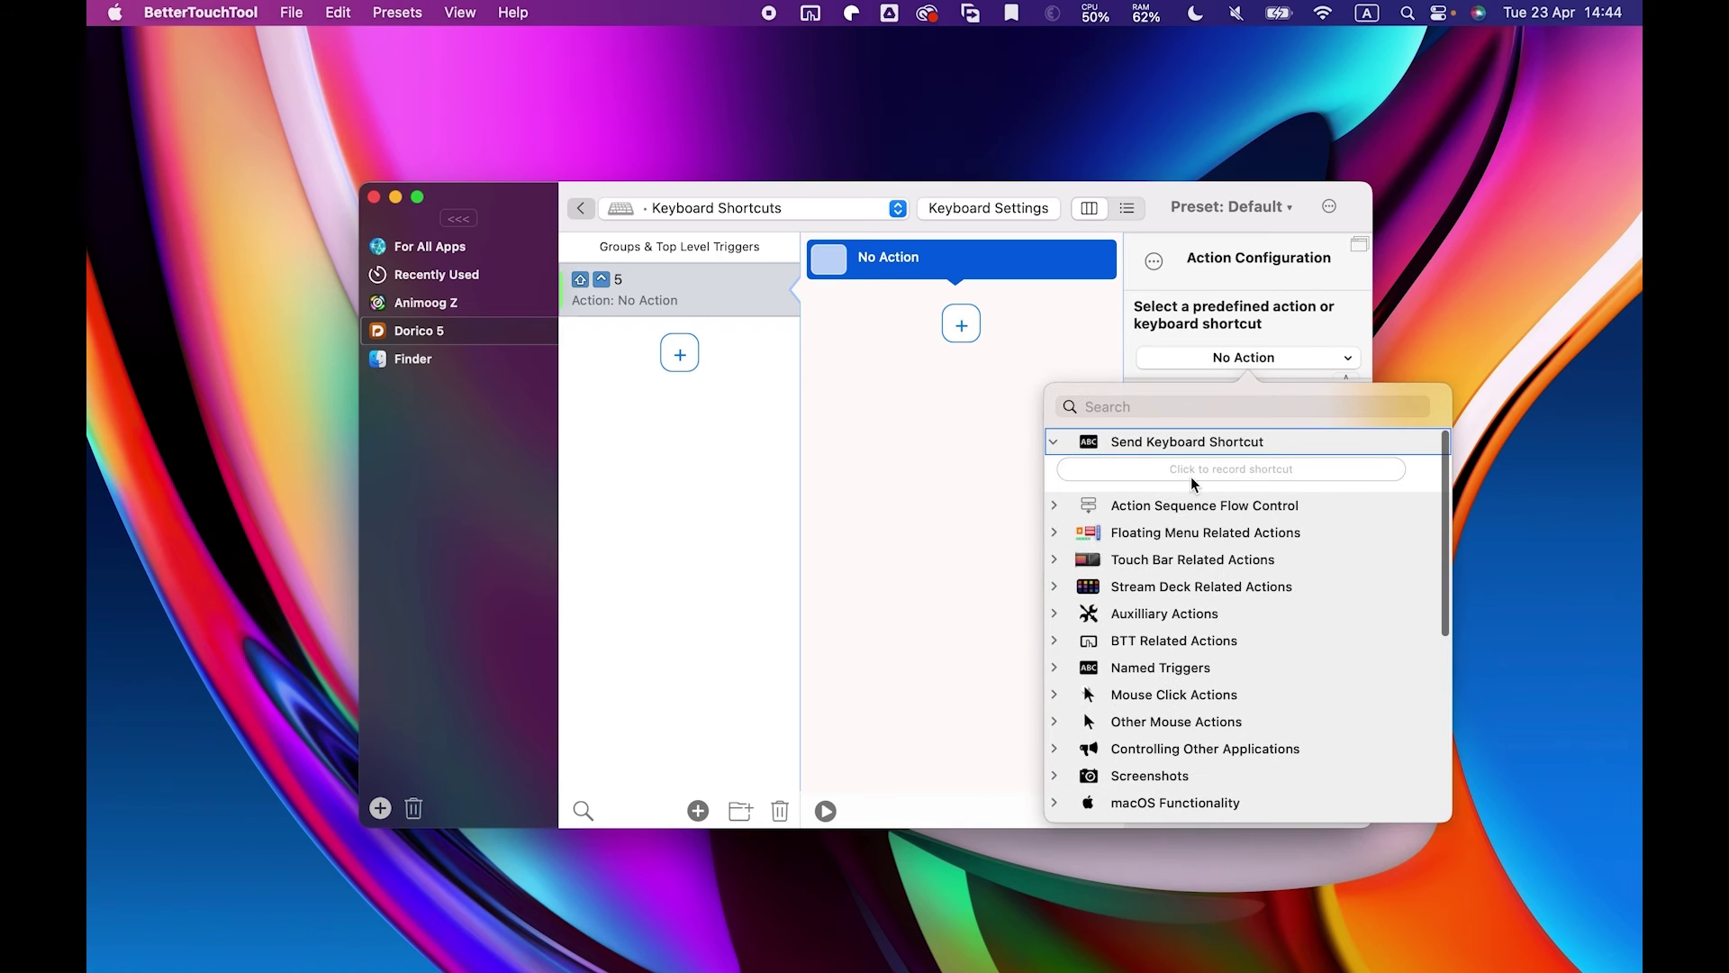
{"action": "left_click", "coordinate": [1308, 470]}
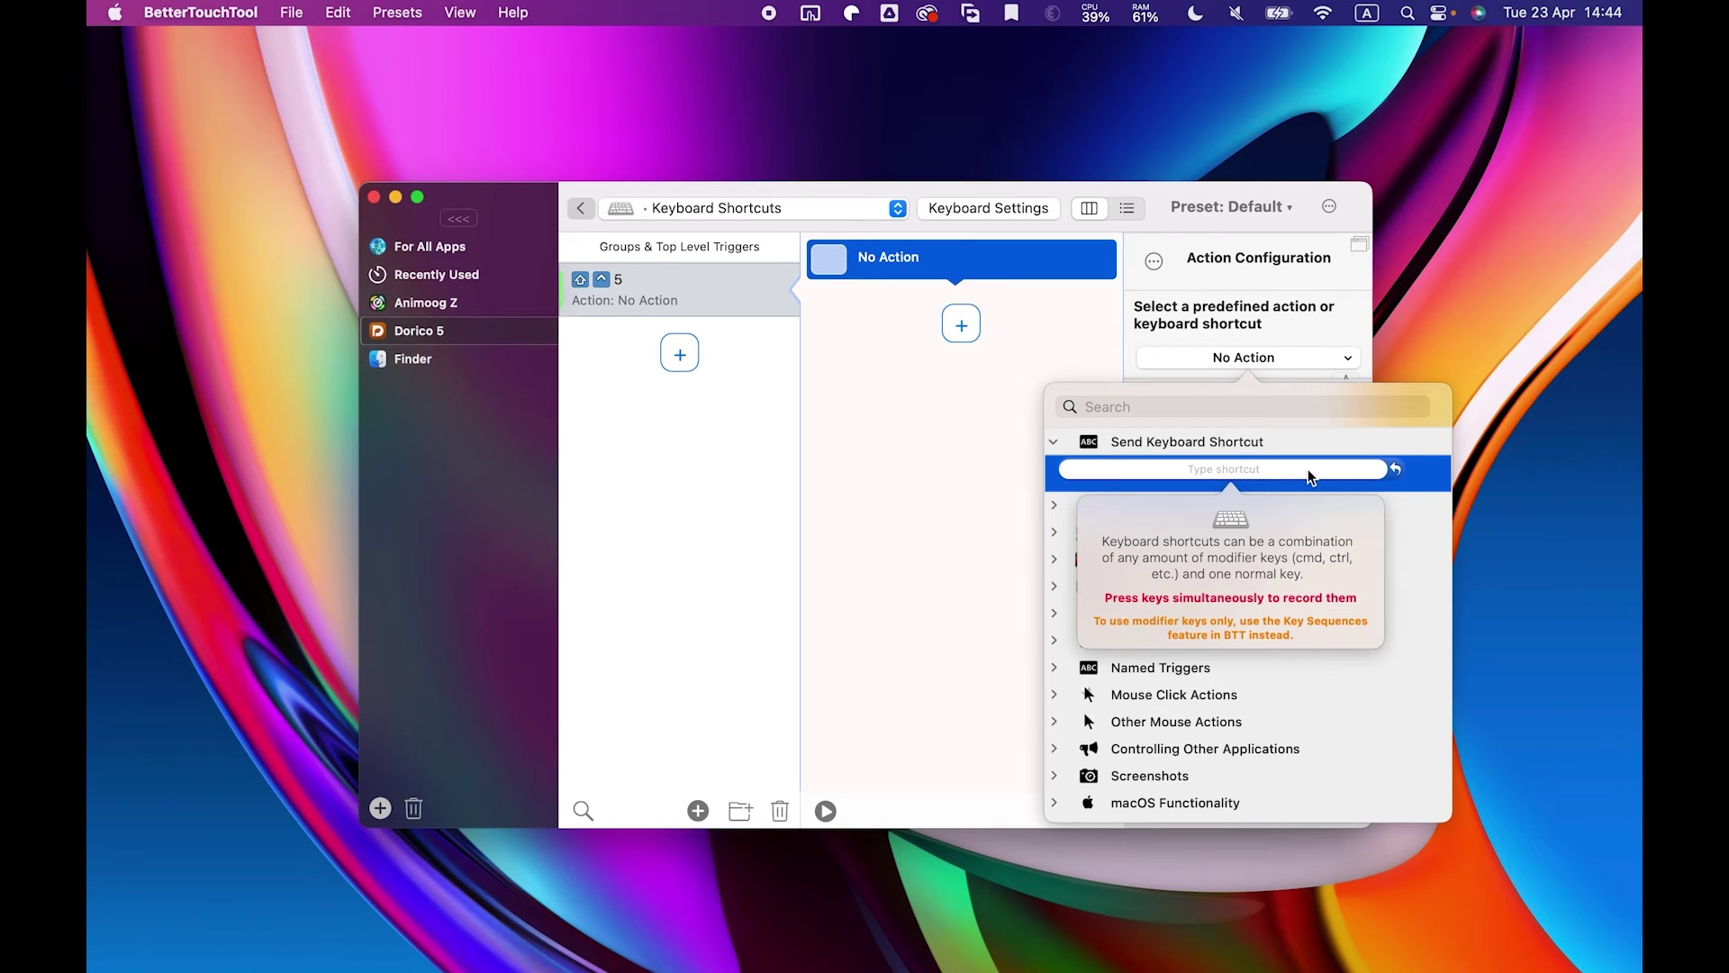
{"action": "key", "text": "semicolon"}
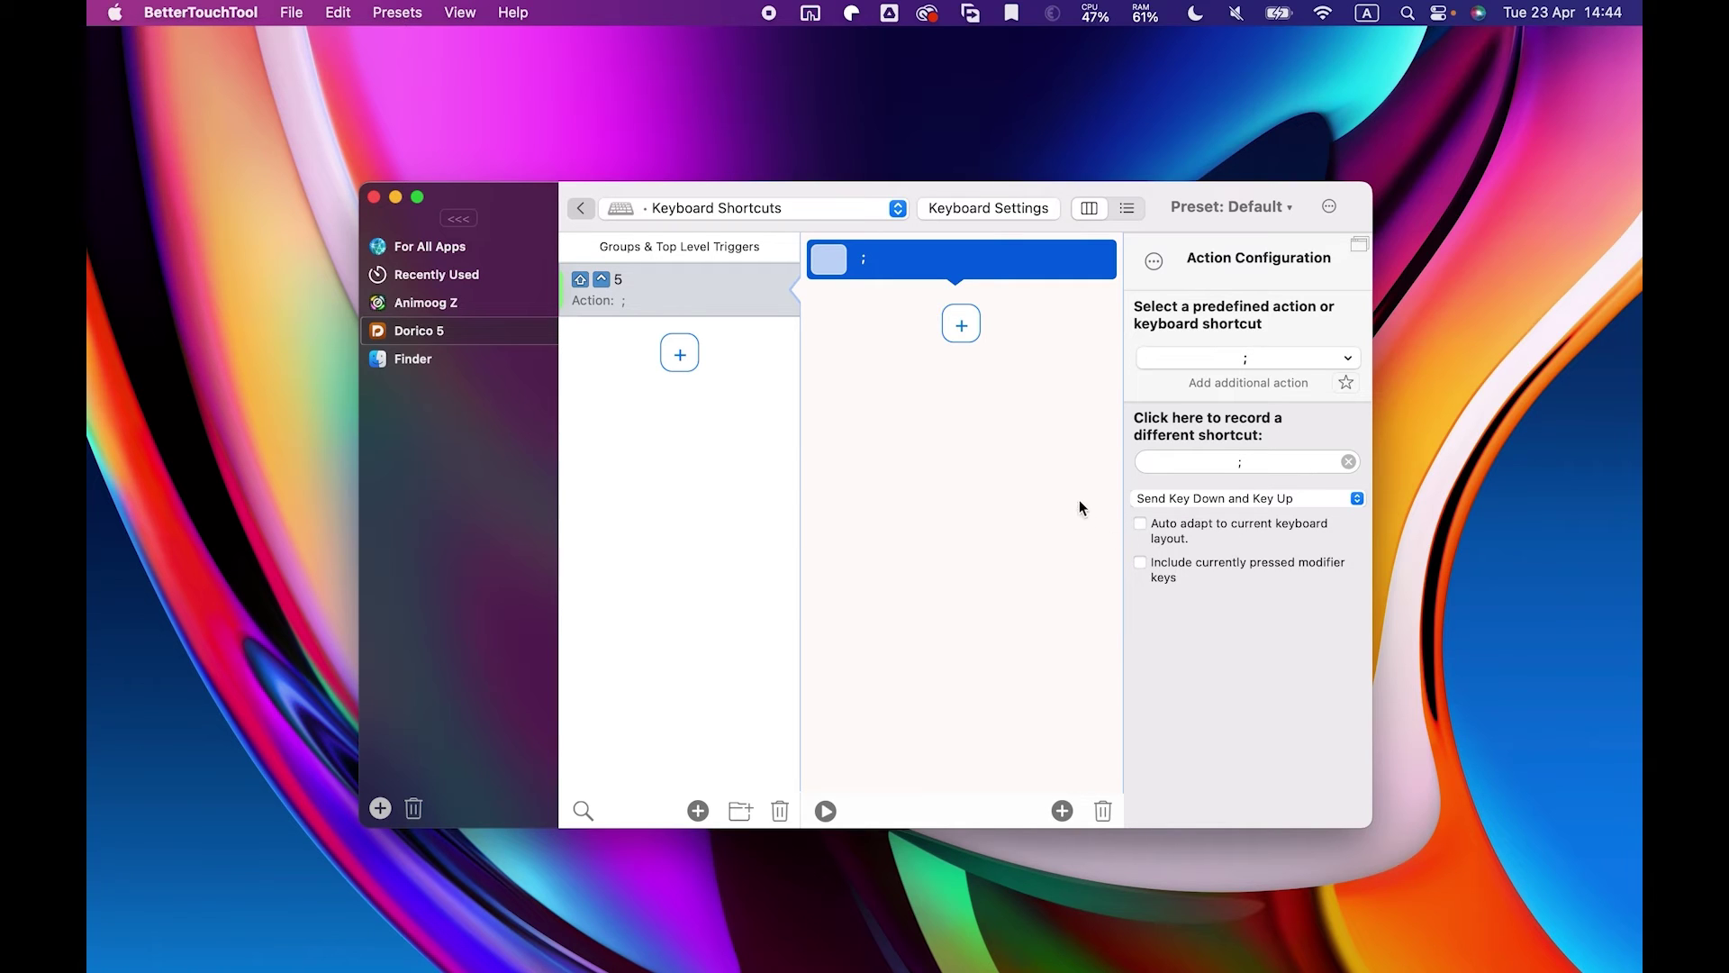
Add a second action pasting custom text 5:4e, followed by a new empty action
{"action": "left_click", "coordinate": [961, 326]}
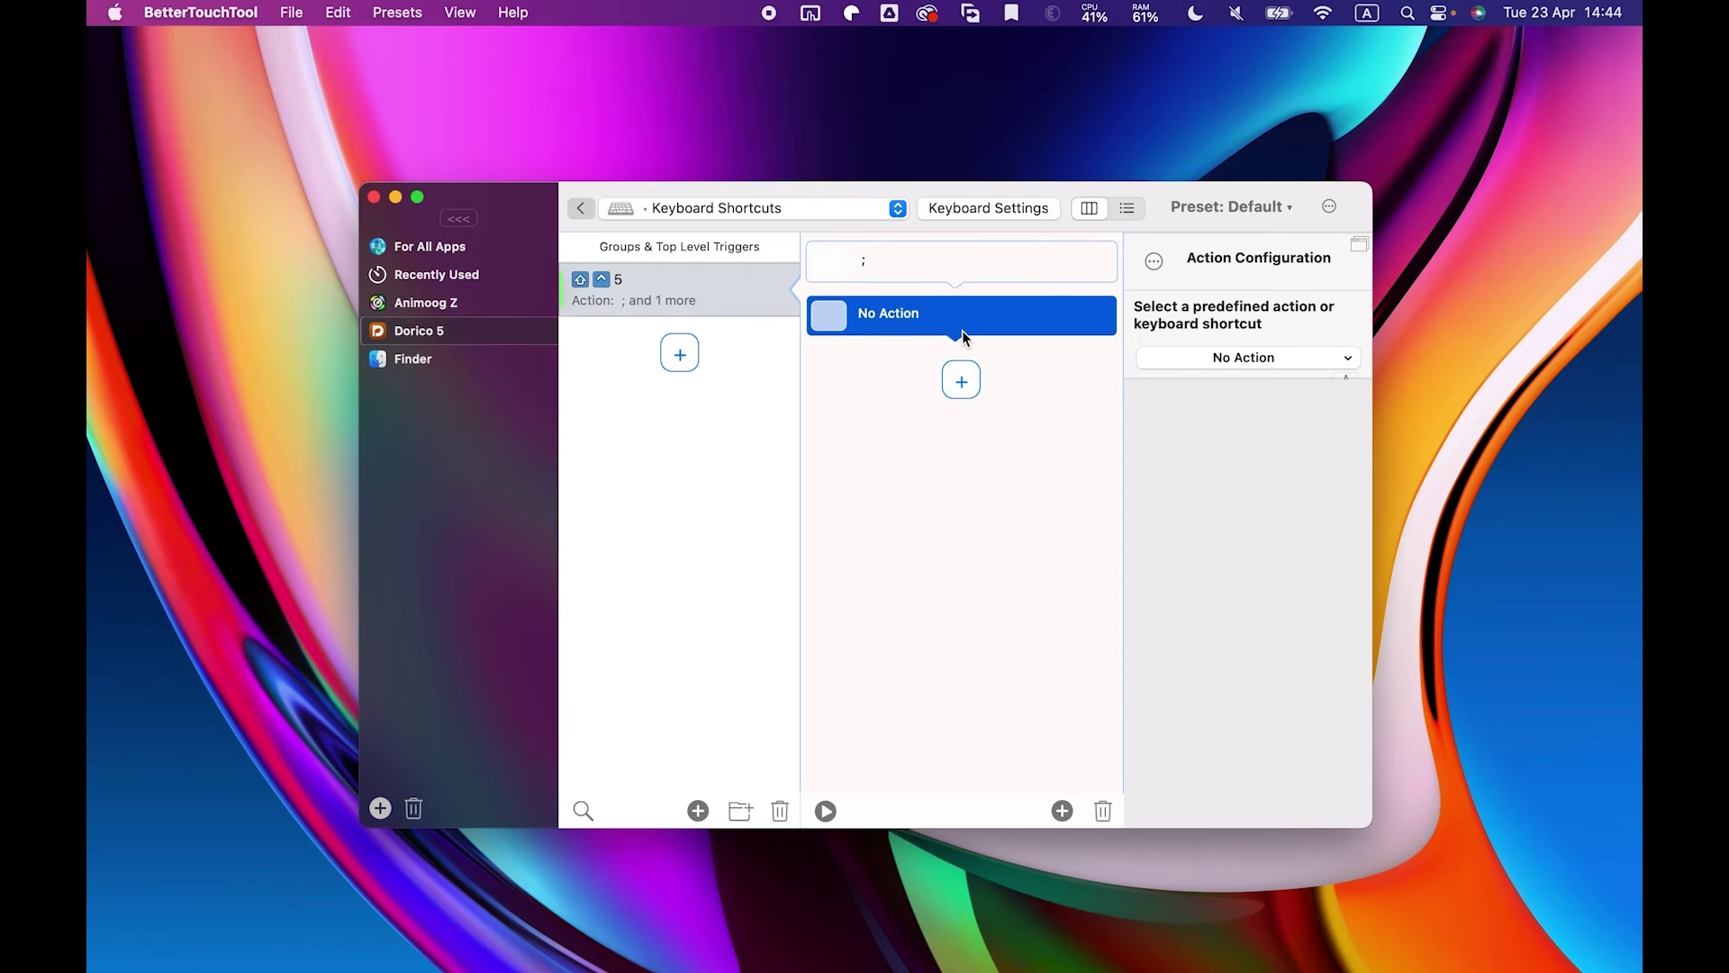
{"action": "scroll", "coordinate": [1163, 612], "scroll_direction": "down", "scroll_amount": 5}
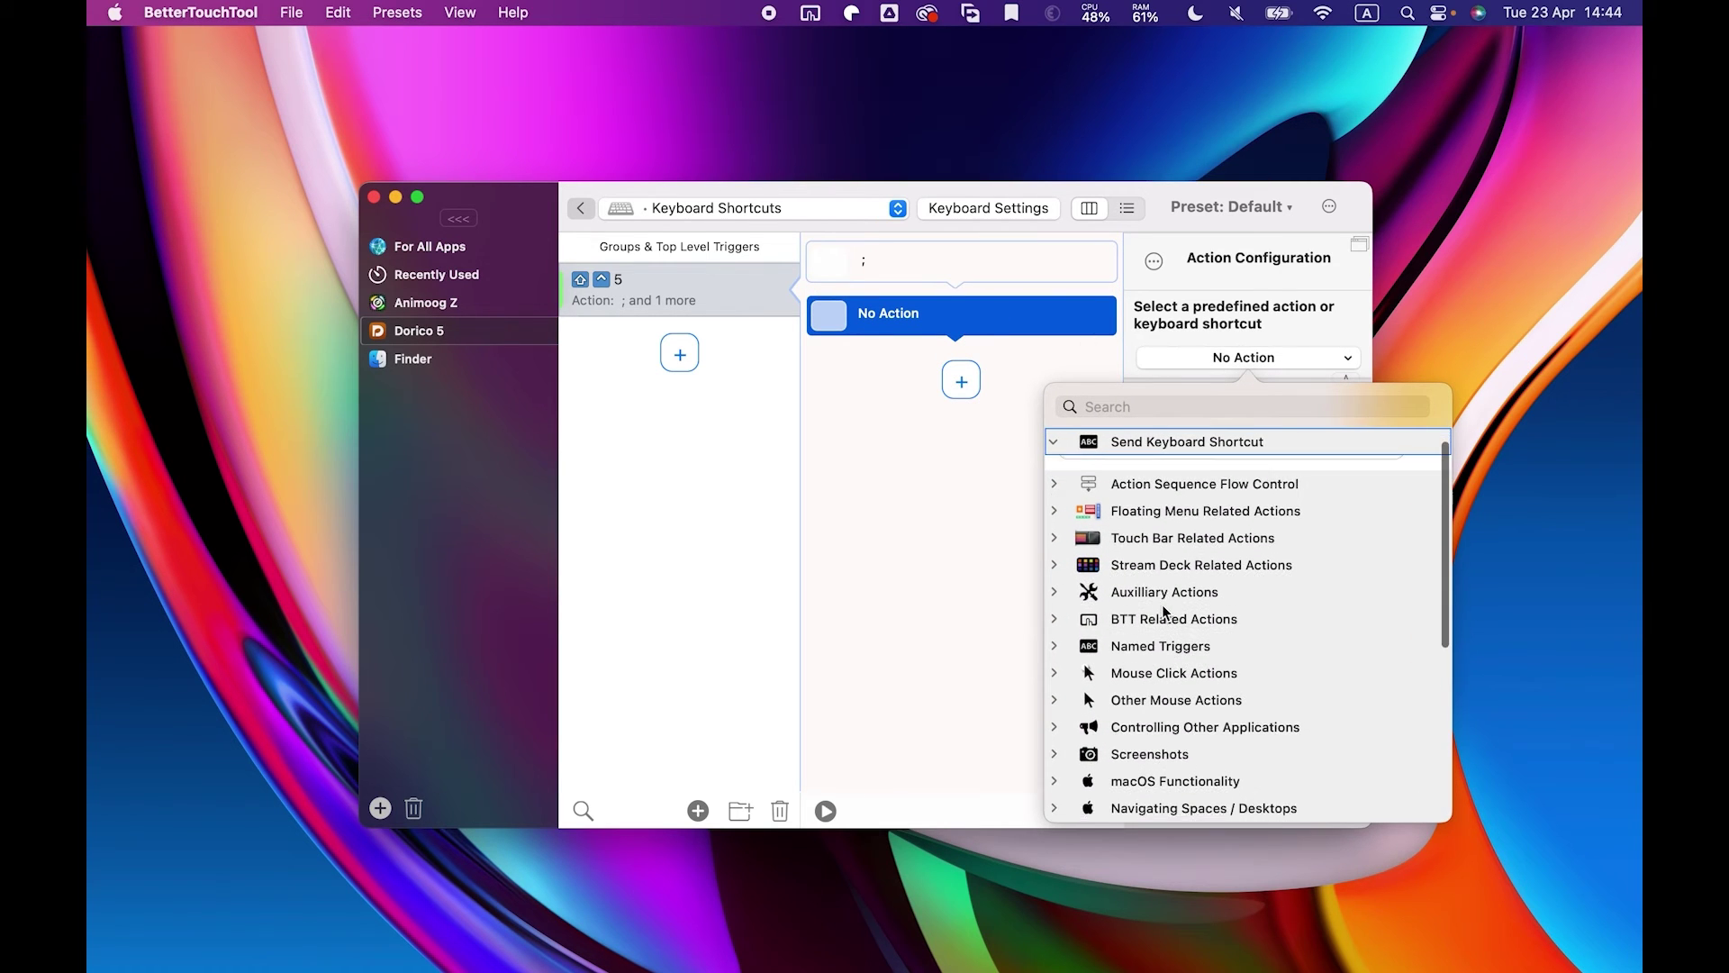
{"action": "scroll", "coordinate": [1163, 612], "scroll_direction": "down", "scroll_amount": 3}
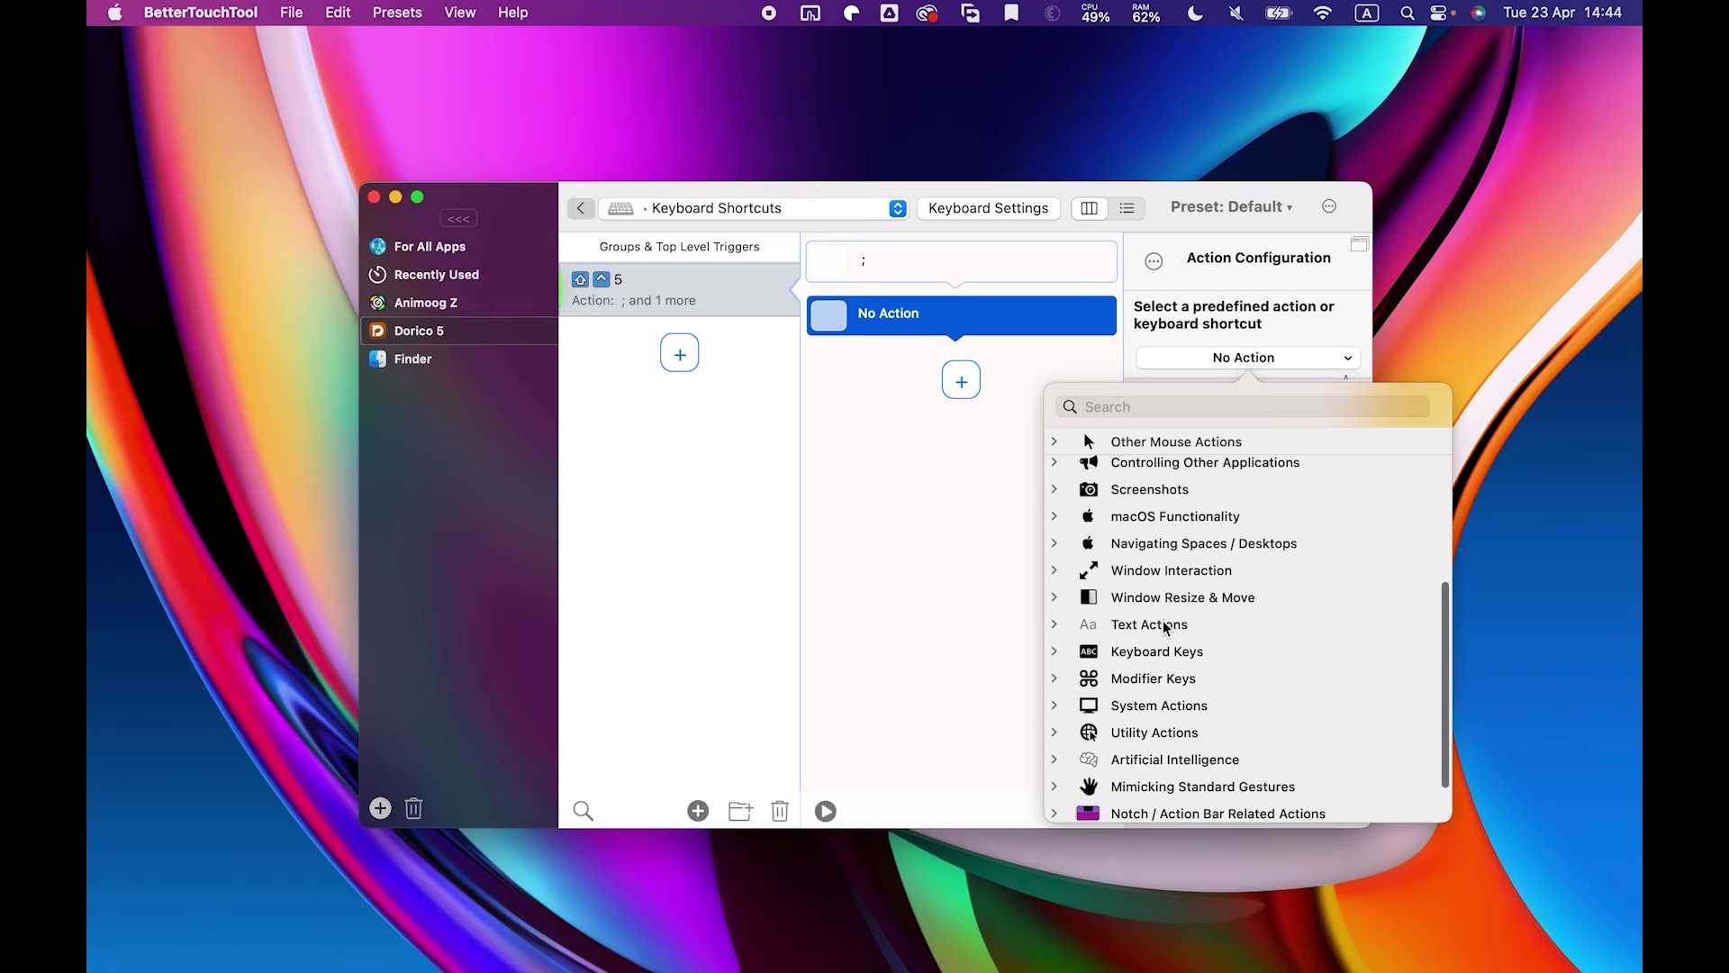
{"action": "left_click", "coordinate": [1055, 624]}
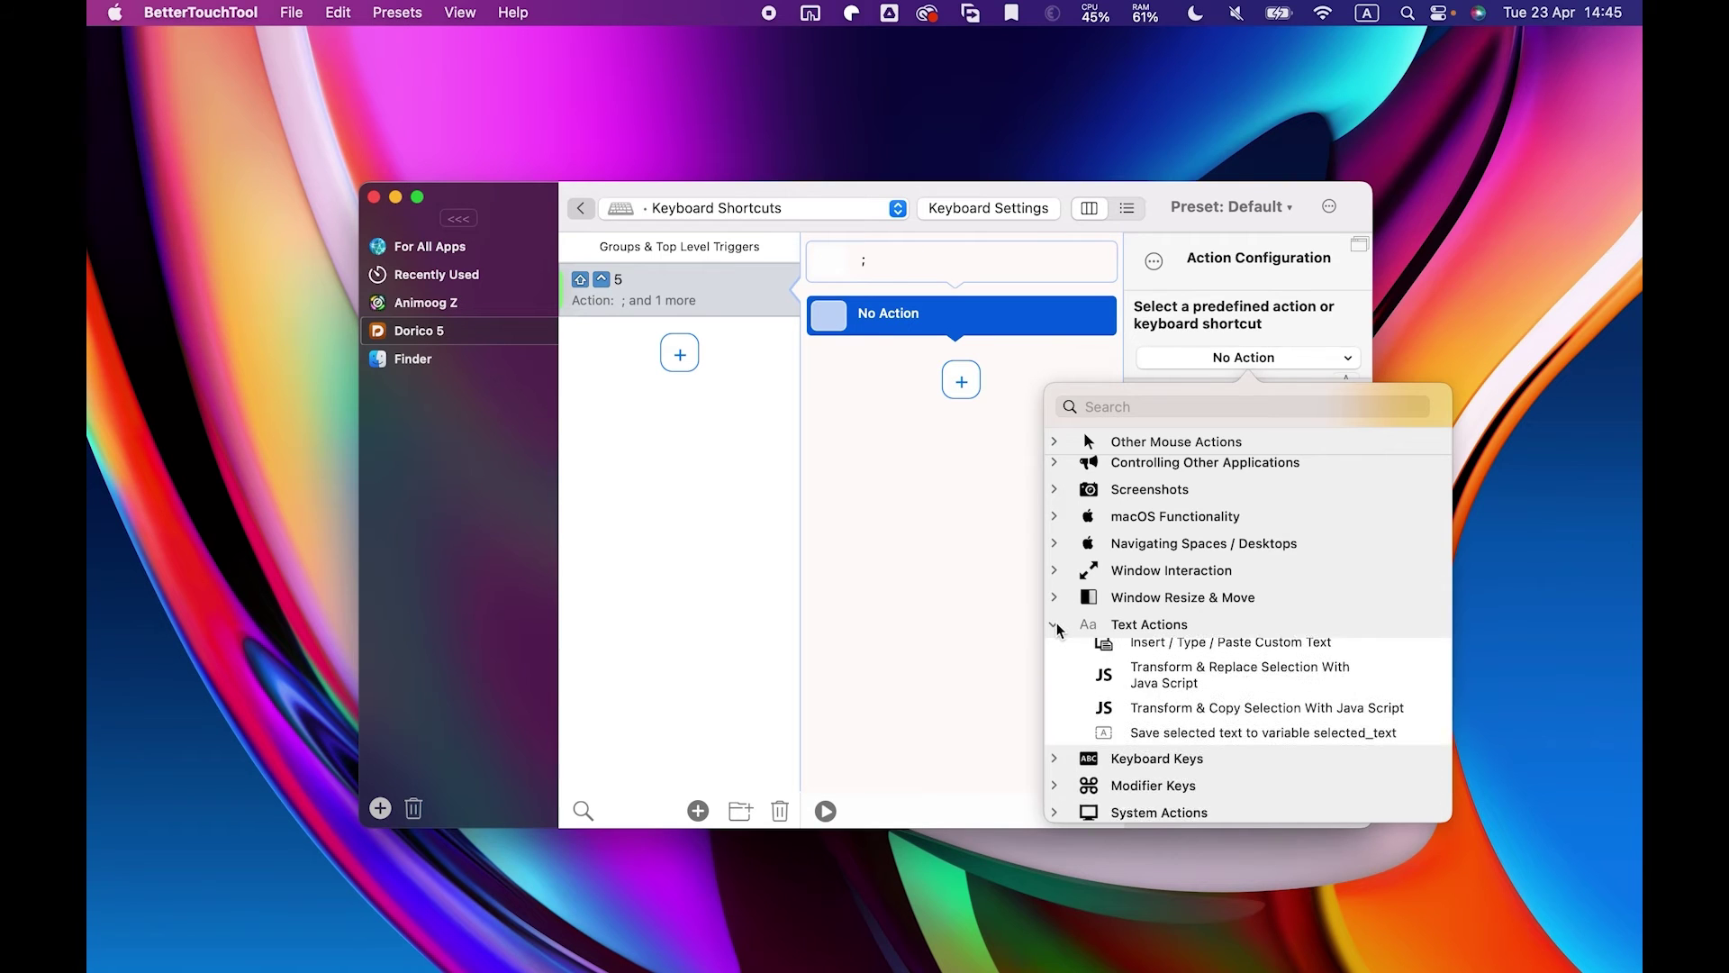
{"action": "left_click", "coordinate": [1161, 650]}
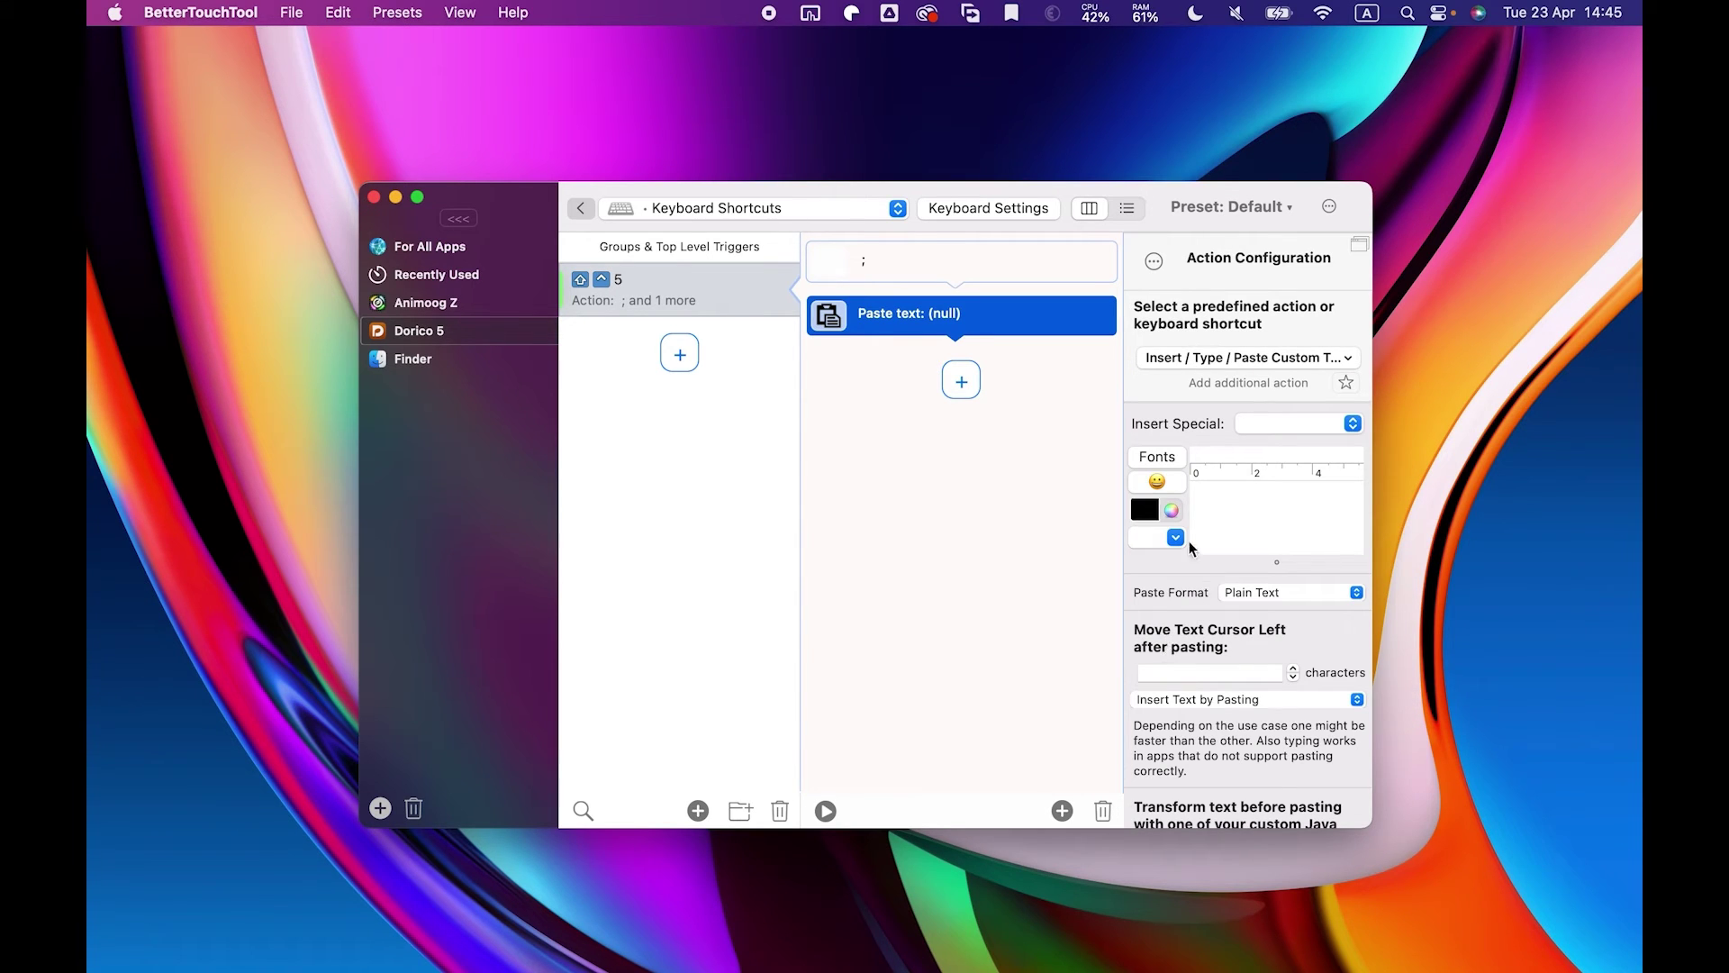
{"action": "left_click", "coordinate": [1243, 515]}
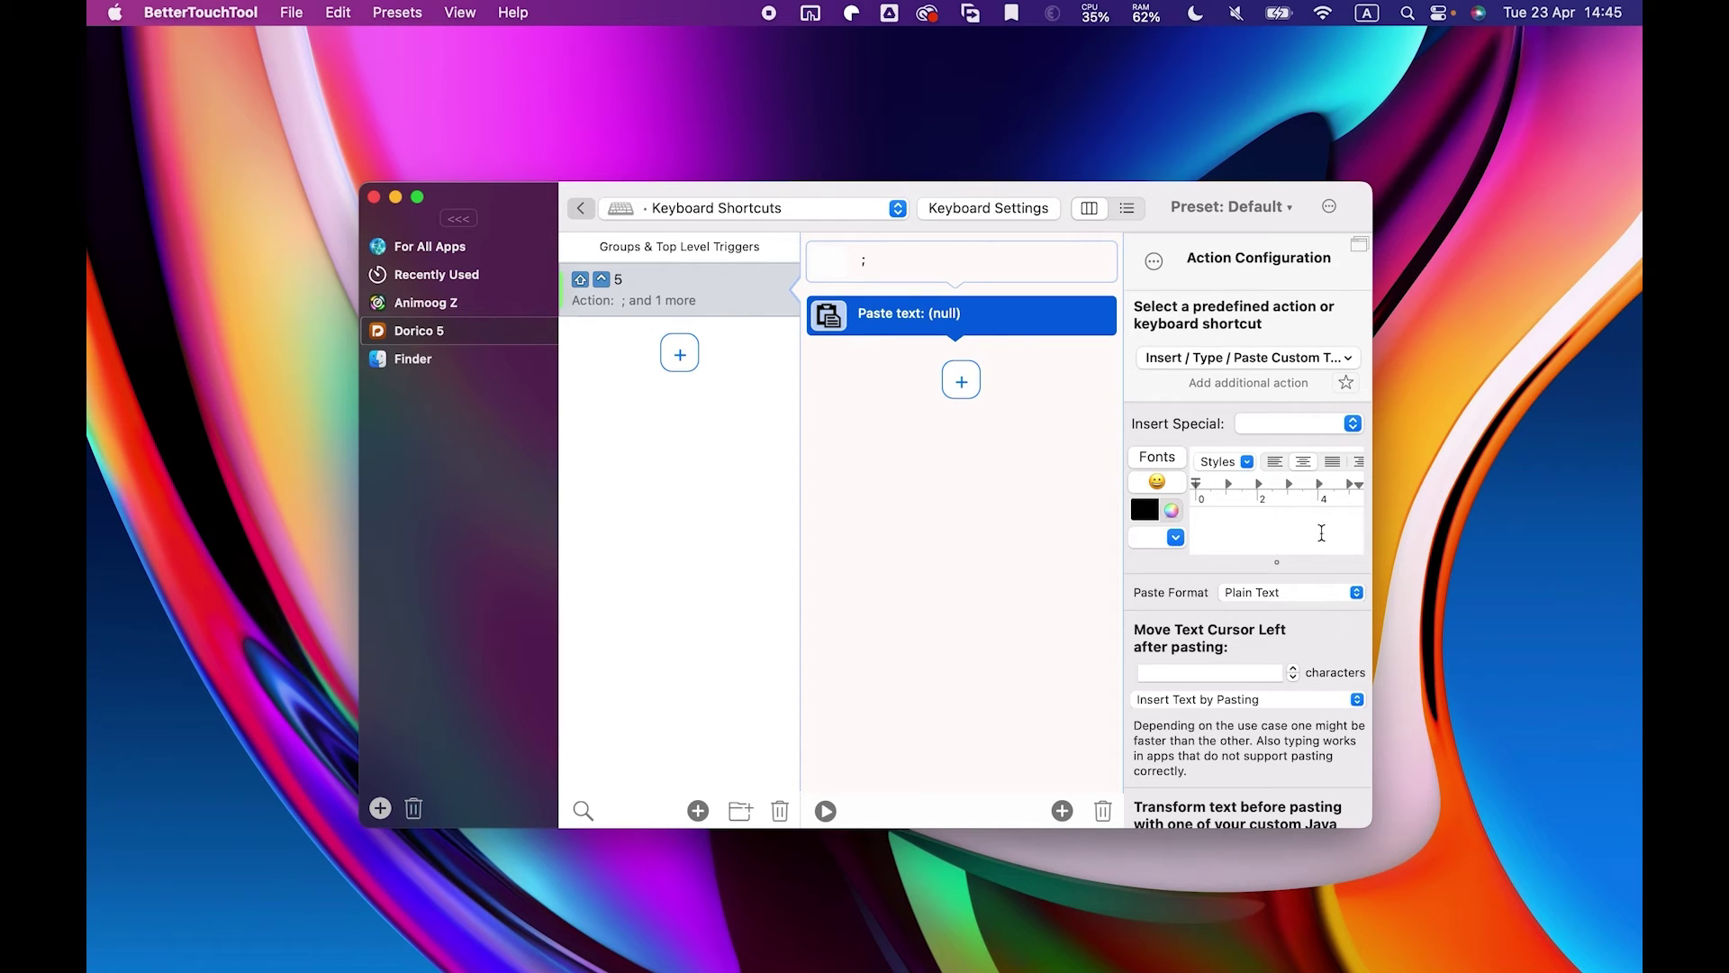
{"action": "type", "text": "5;"}
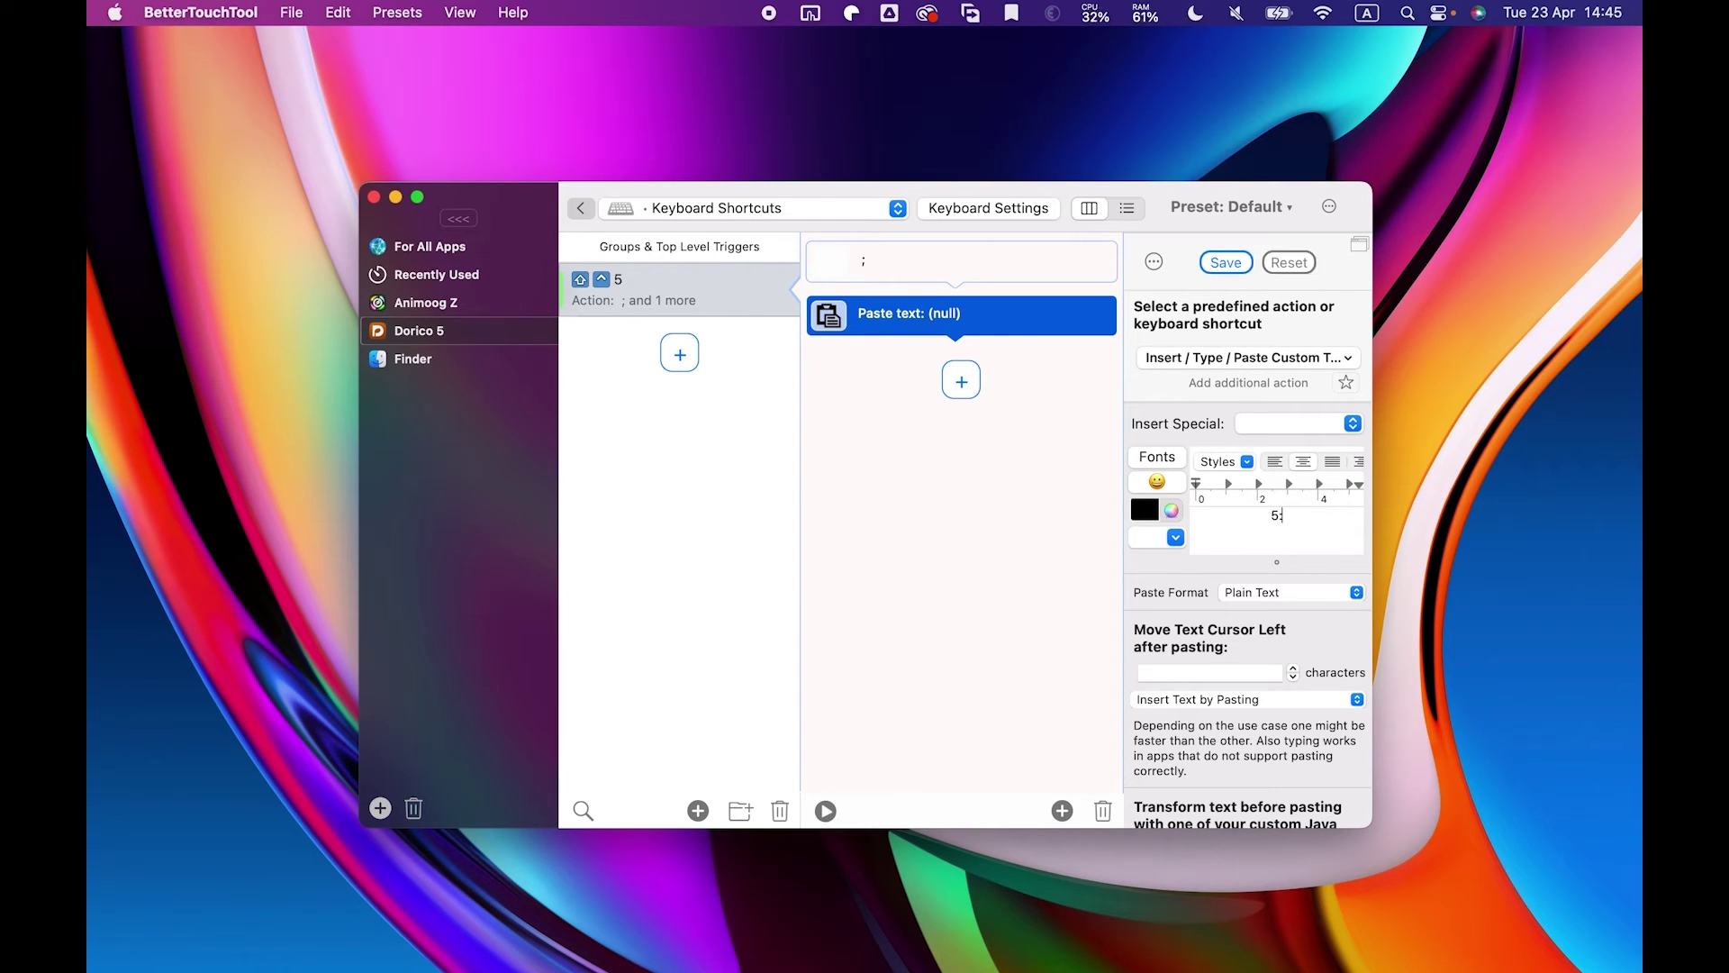
{"action": "type", "text": "4e"}
{"action": "left_click", "coordinate": [962, 382]}
Set the third macro action to send a Return keystroke
{"action": "left_click", "coordinate": [971, 381]}
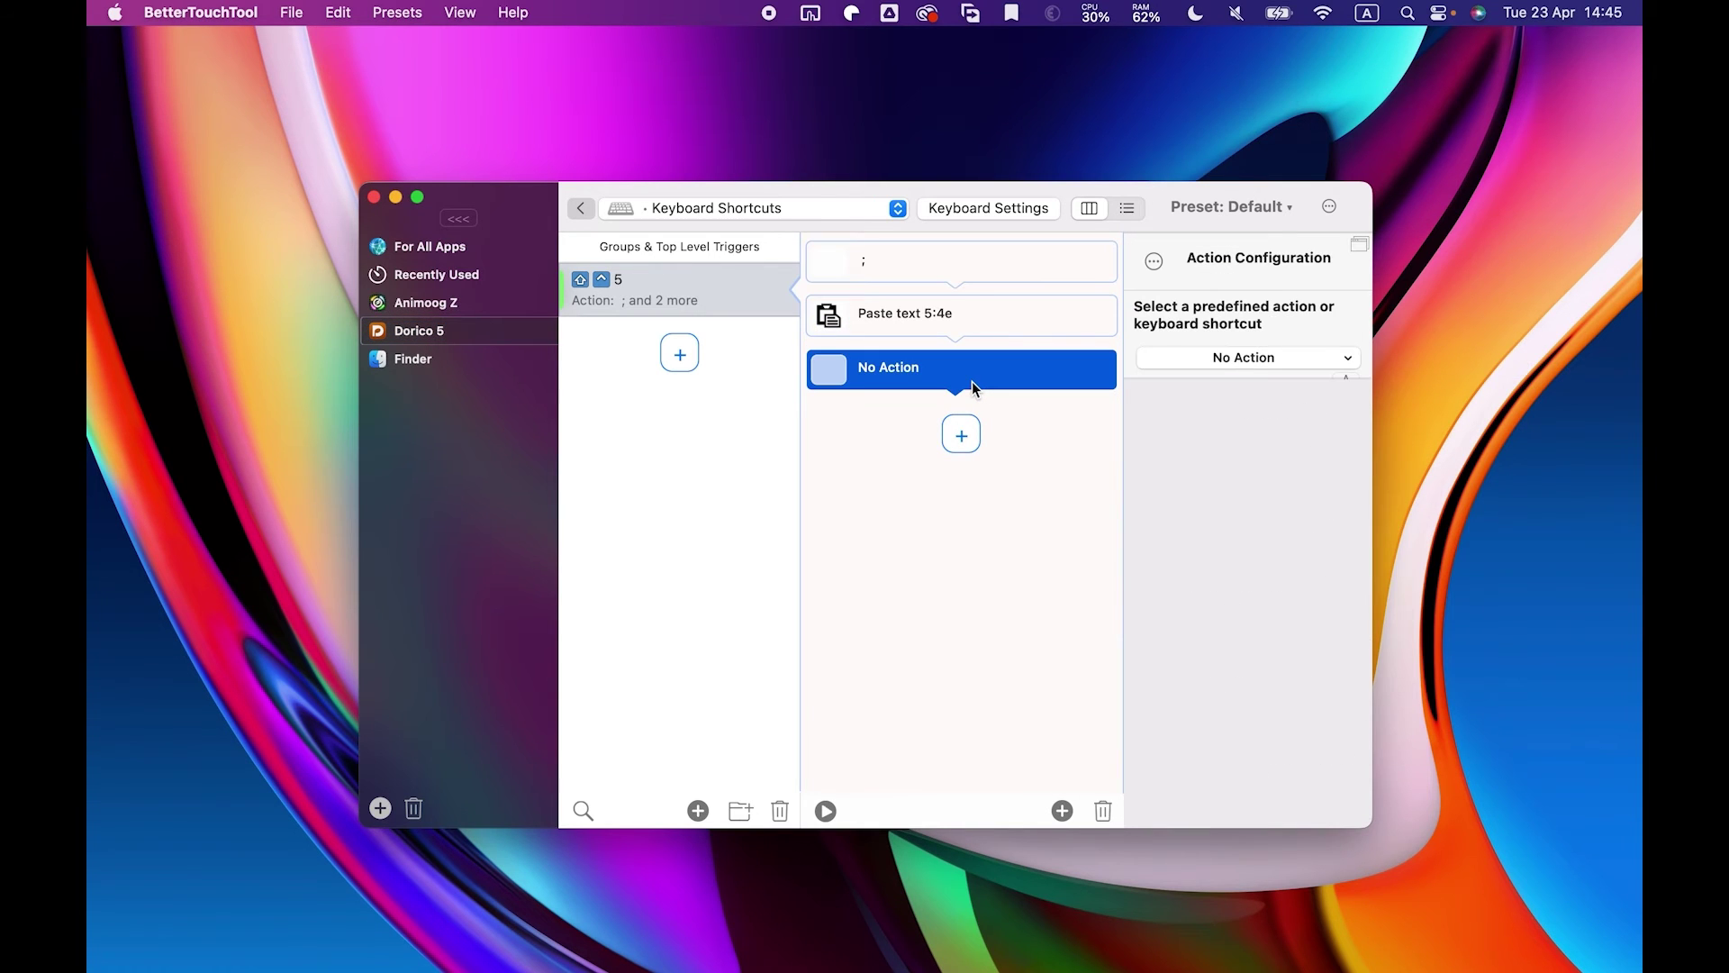
{"action": "left_click", "coordinate": [1217, 361]}
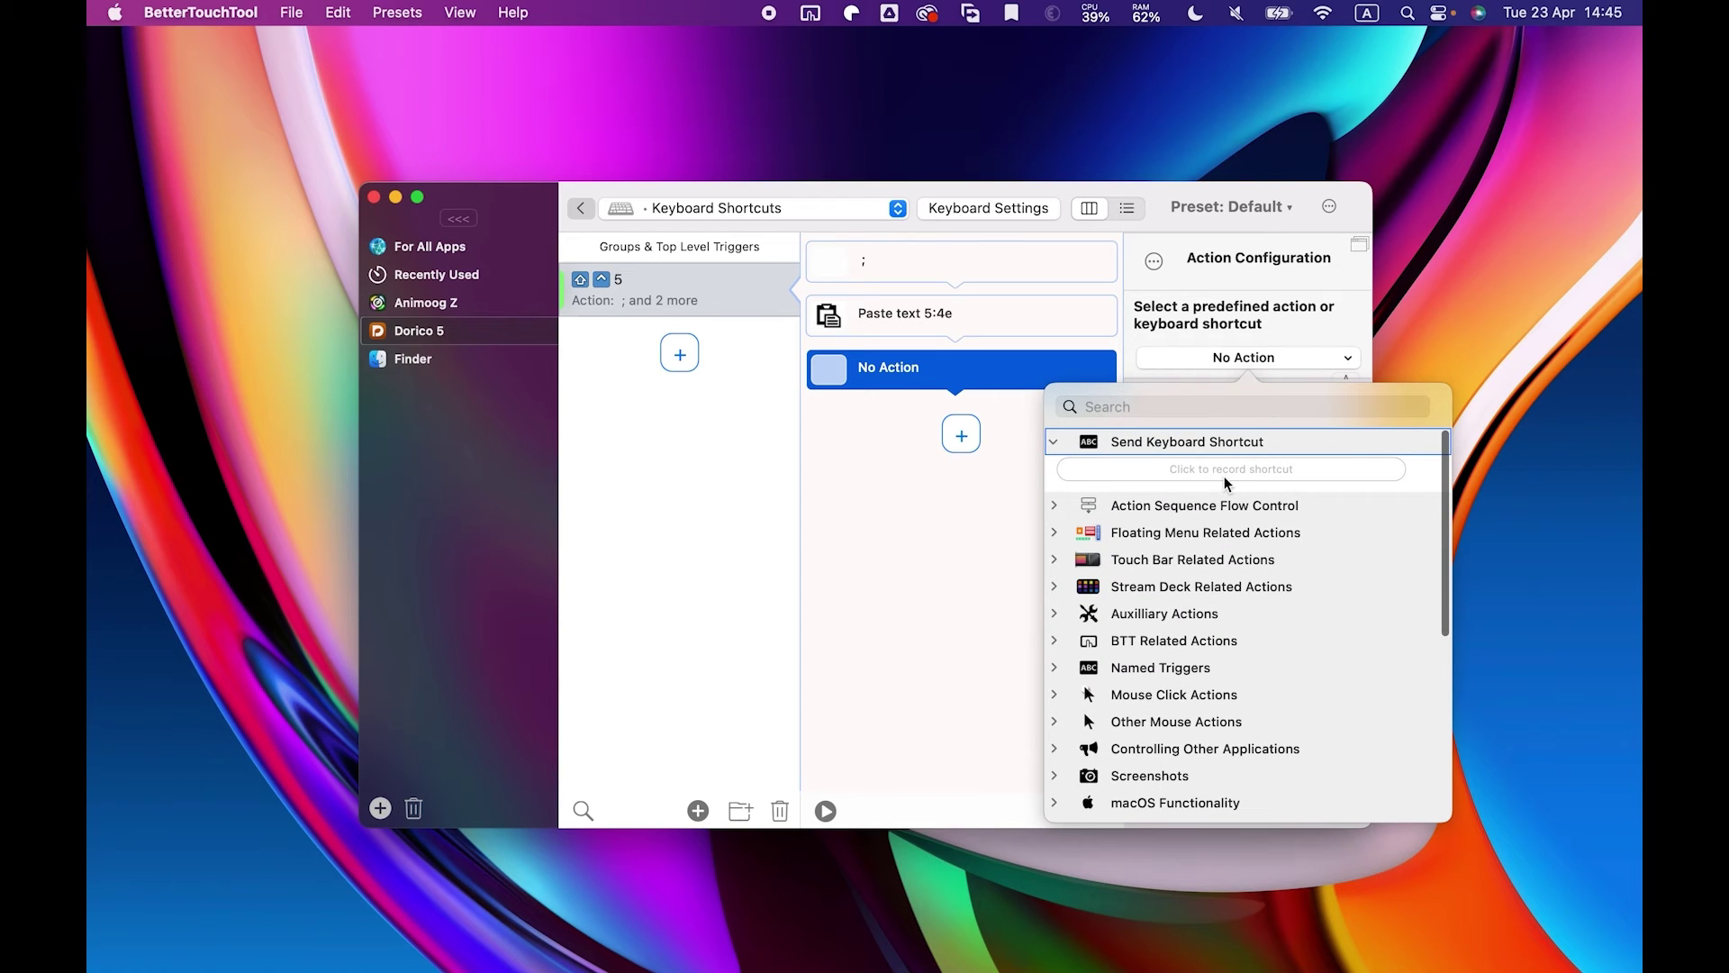
{"action": "left_click", "coordinate": [1224, 476]}
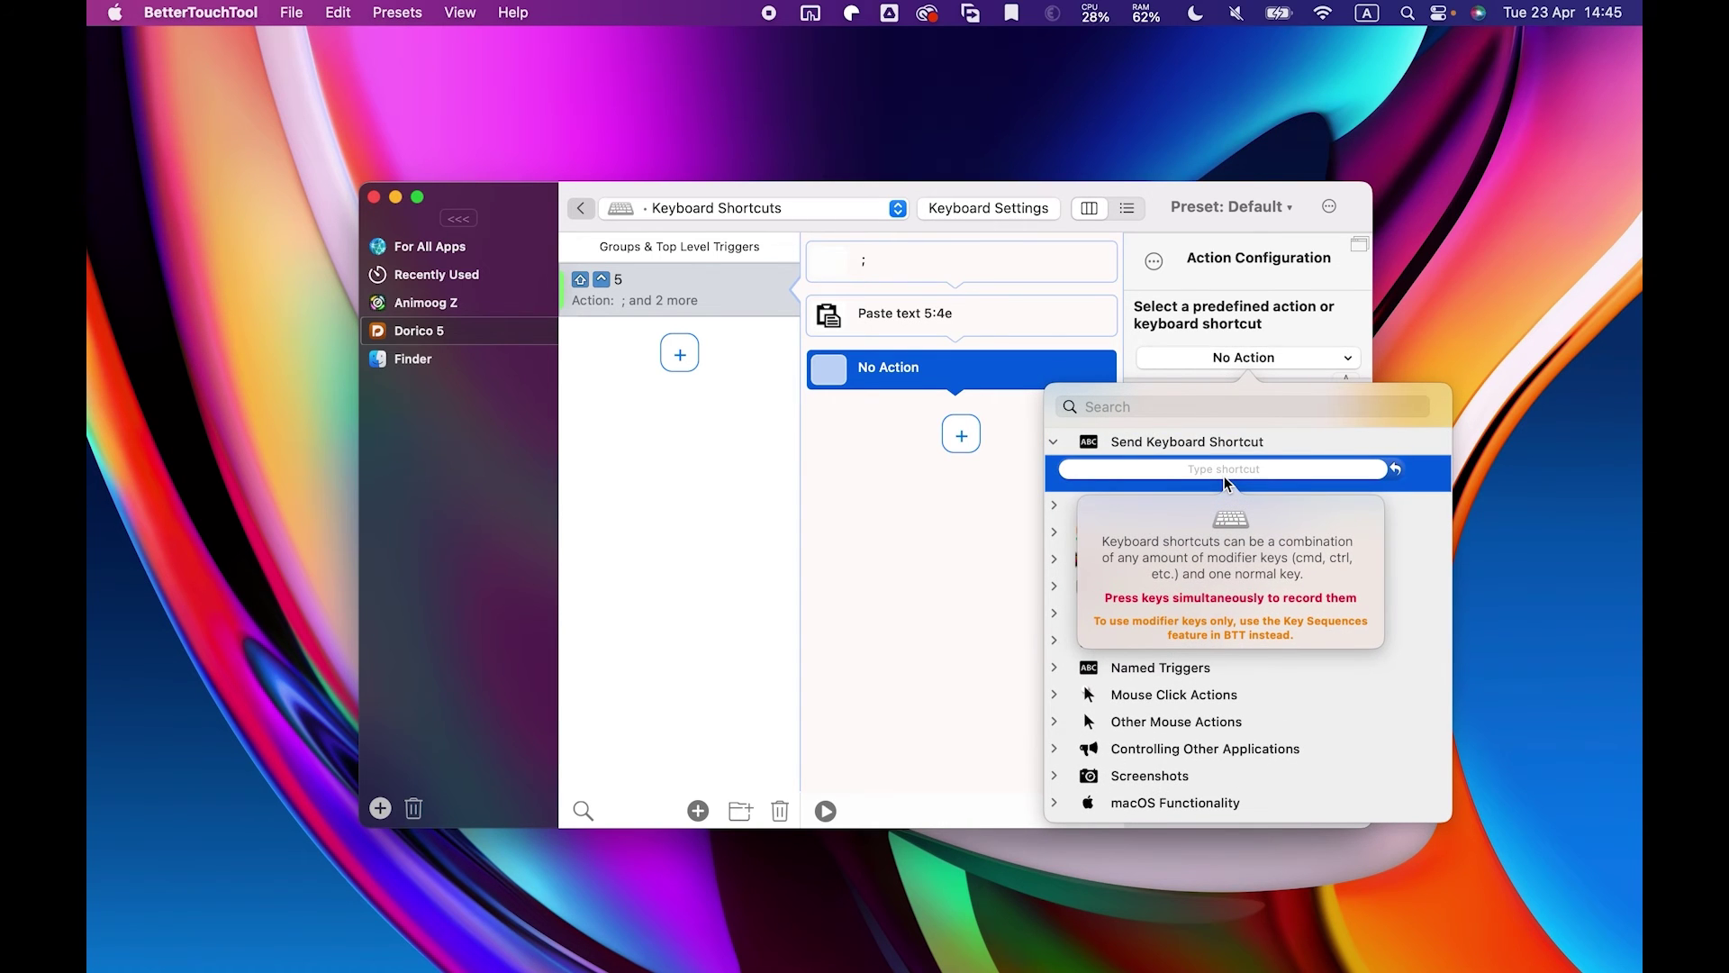
{"action": "key", "text": "Return"}
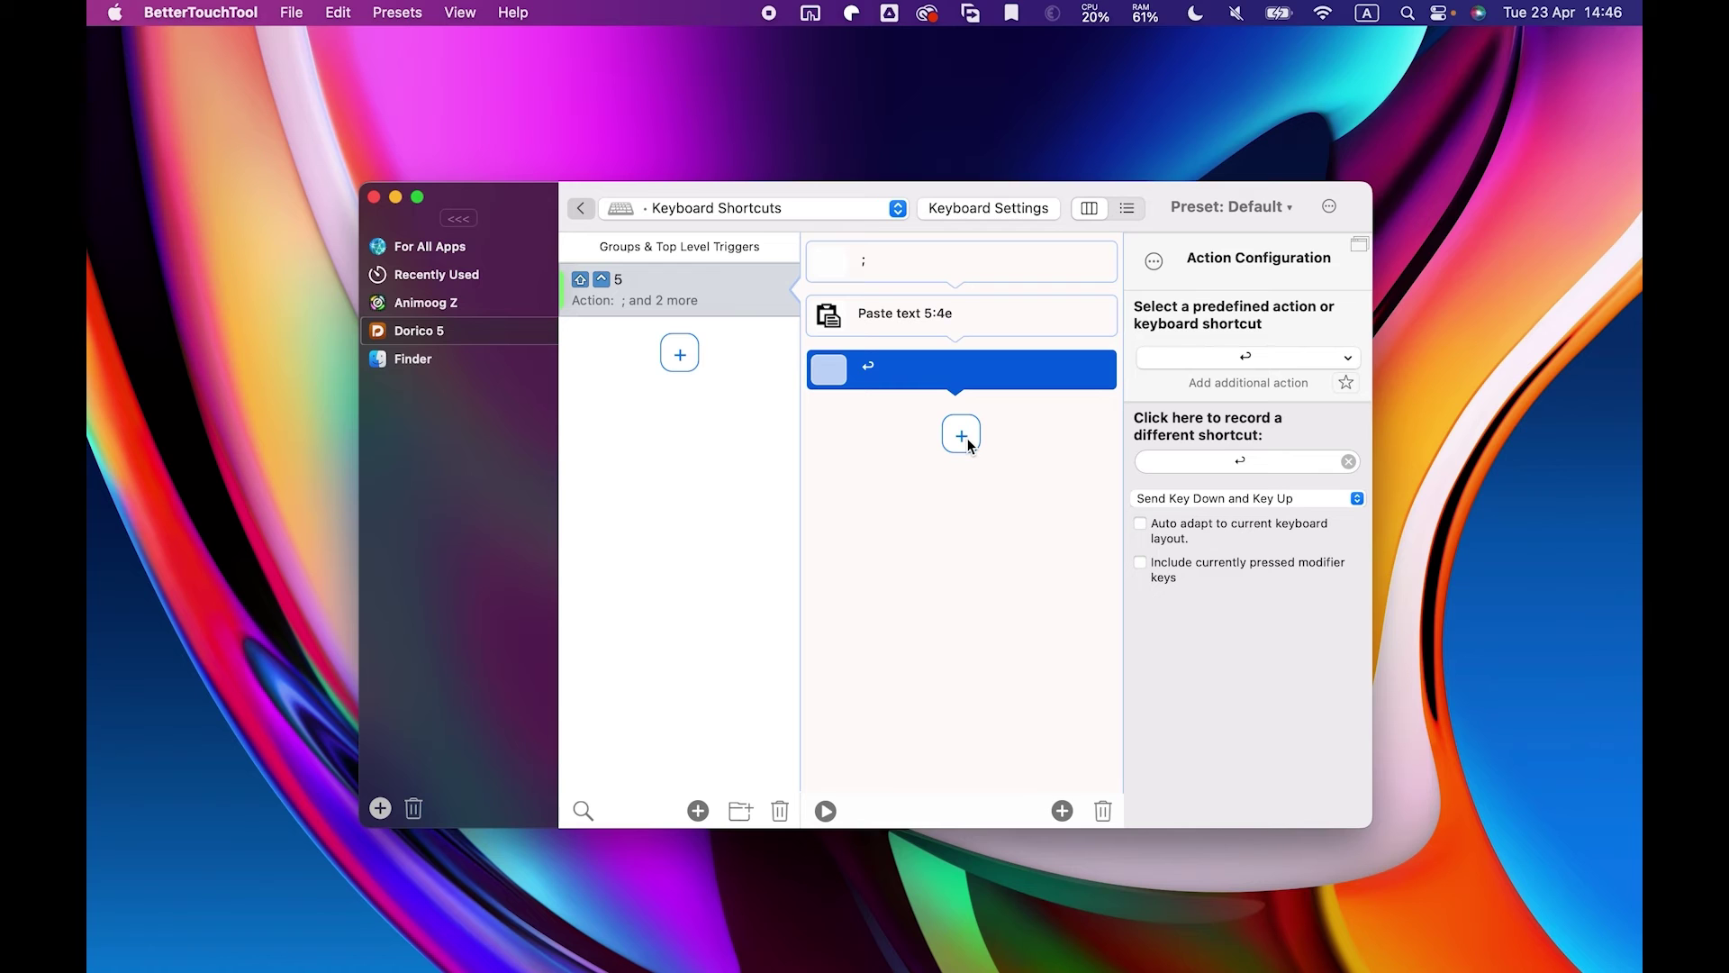
Add a fourth macro step, Delay Next Action (async / not blocking), with a 0.3-second delay
{"action": "left_click", "coordinate": [964, 438]}
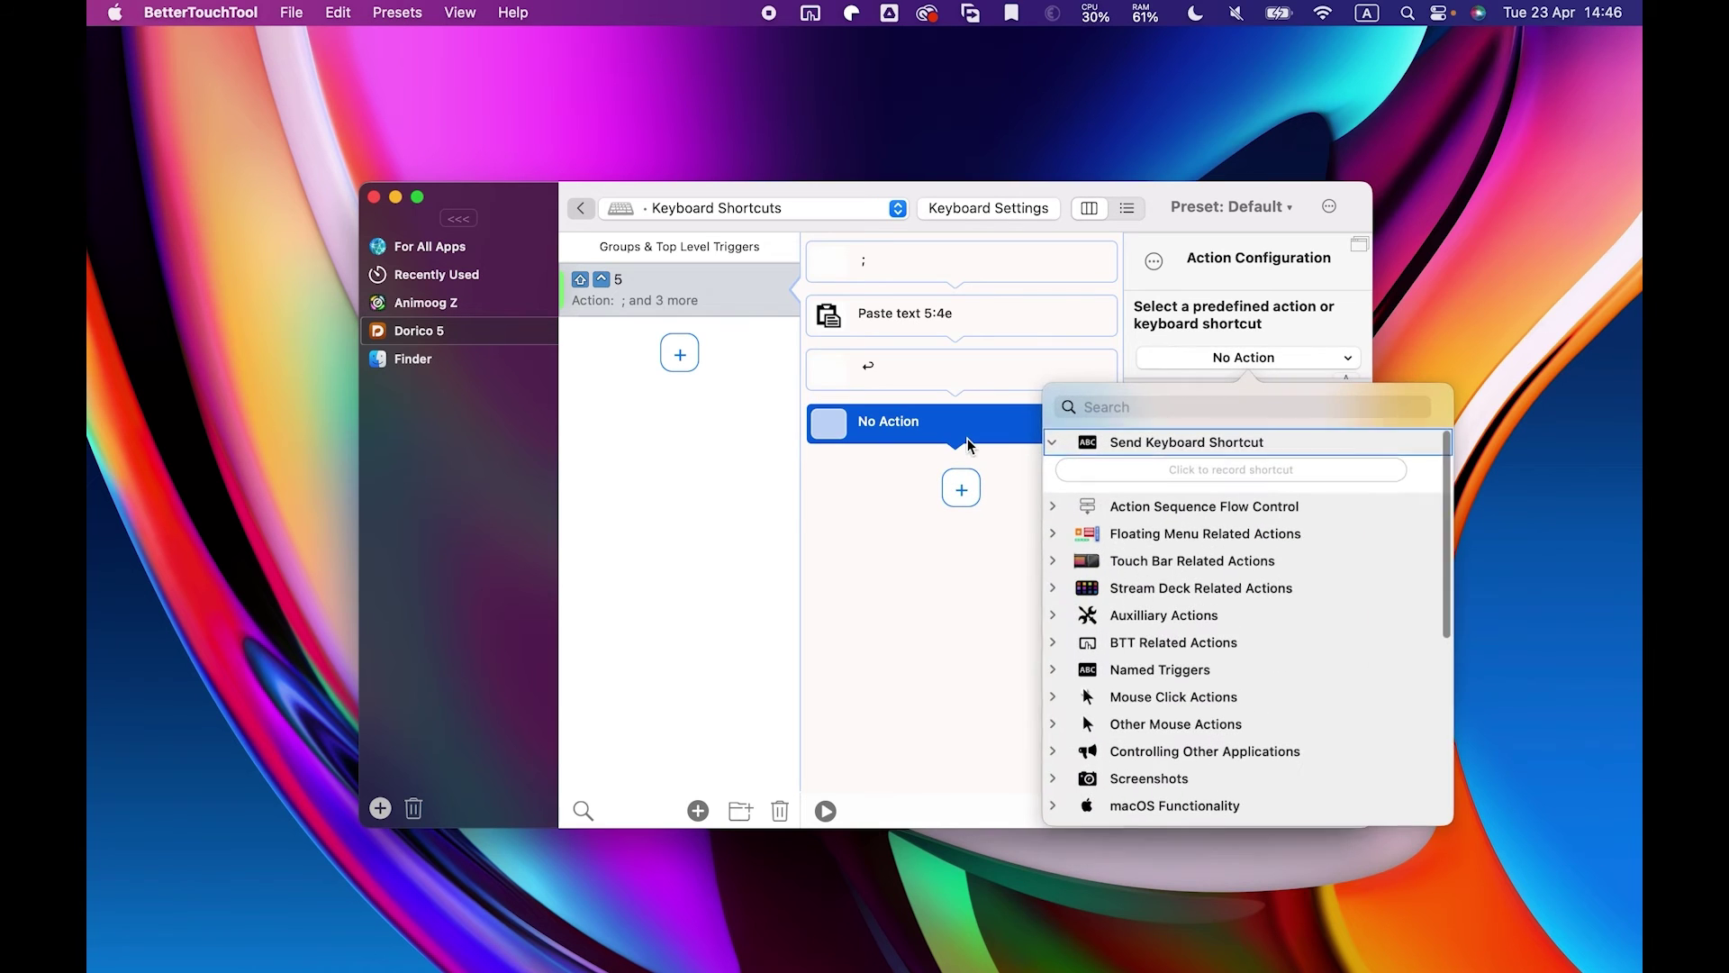
{"action": "left_click", "coordinate": [1100, 470]}
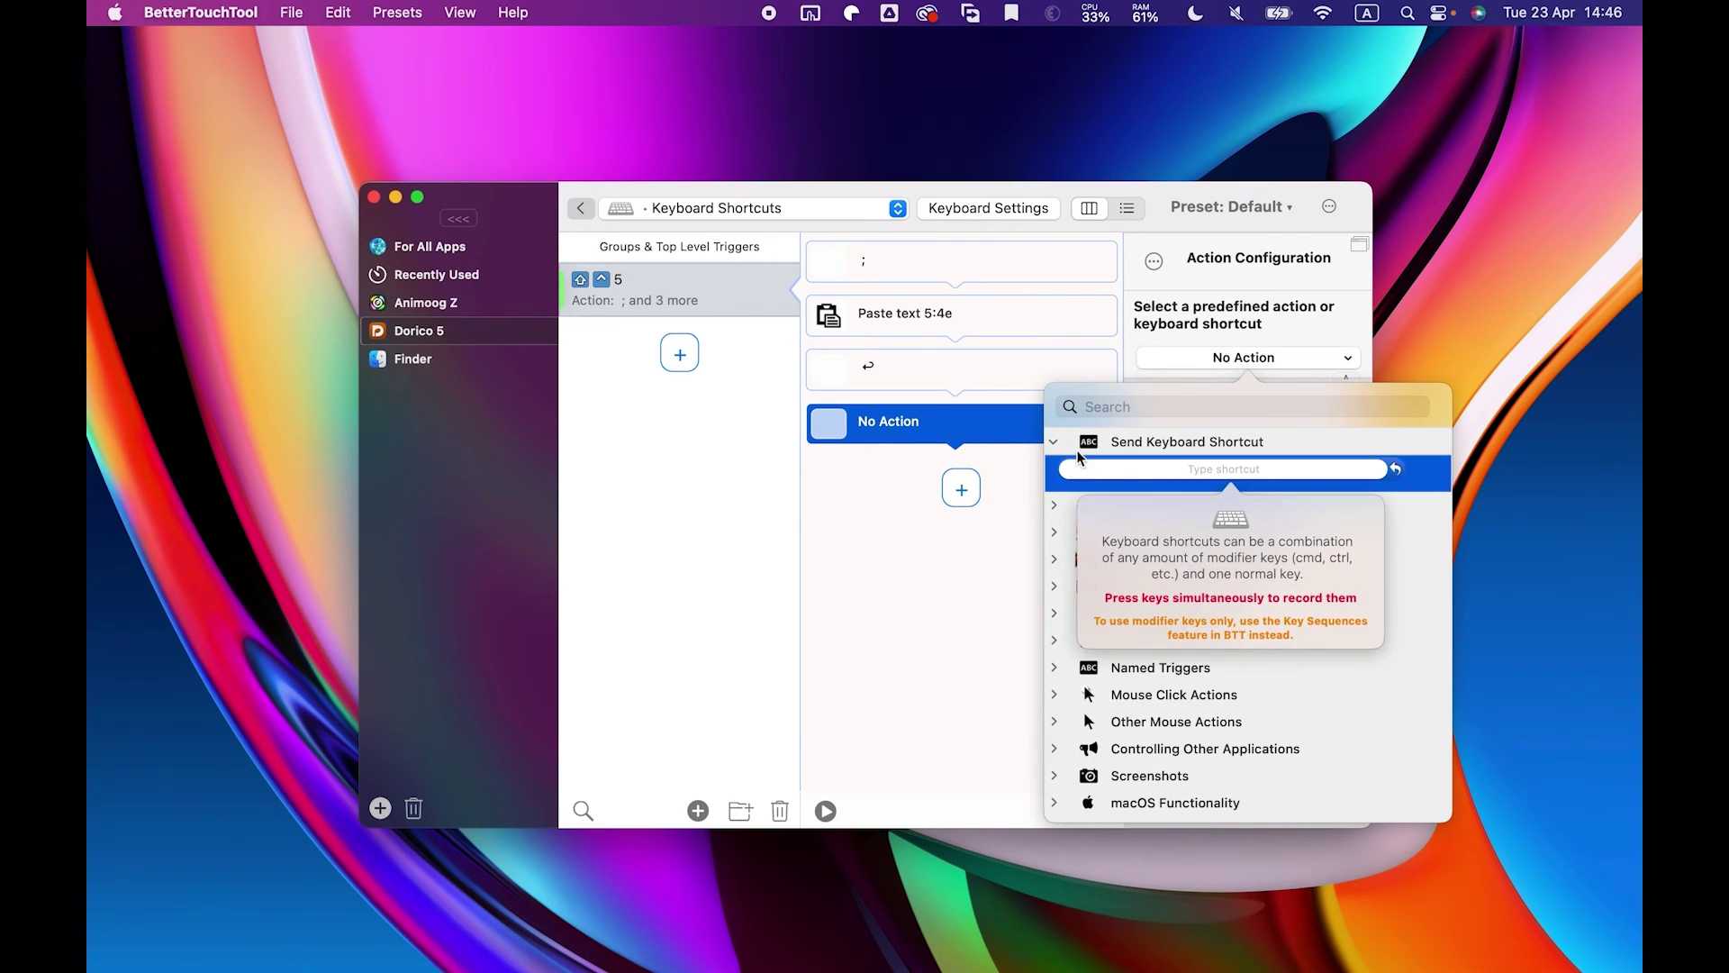
{"action": "left_click", "coordinate": [1077, 448]}
{"action": "scroll", "coordinate": [1197, 703], "scroll_direction": "down", "scroll_amount": 4}
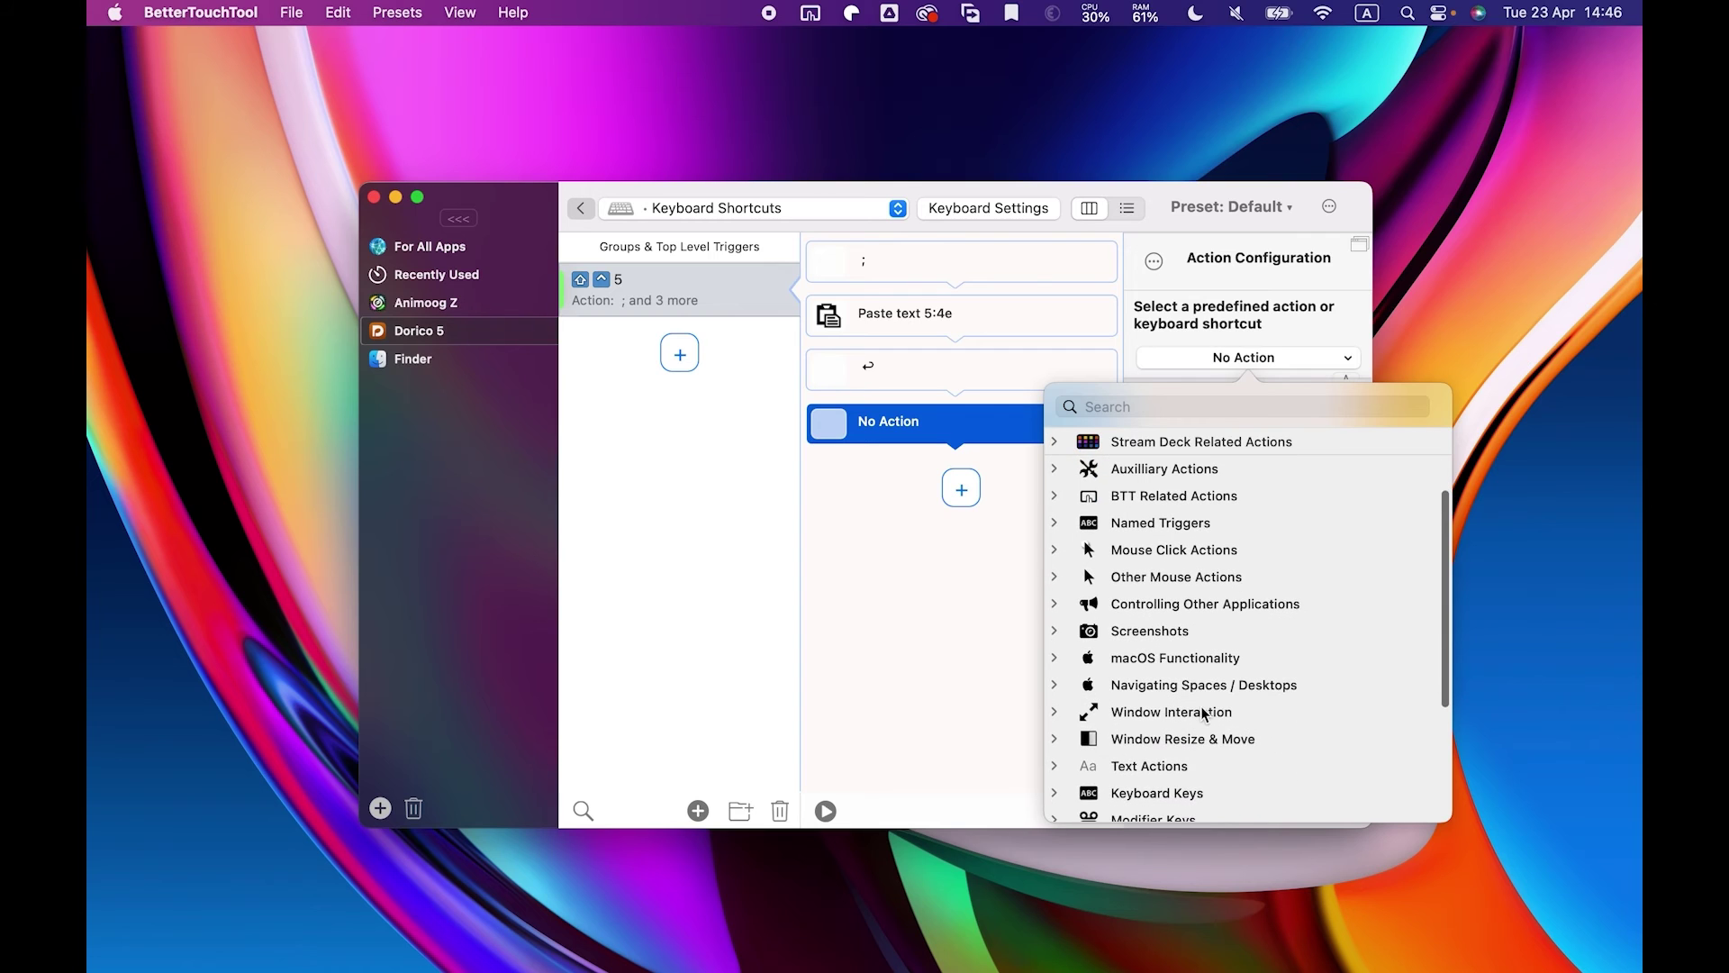
{"action": "scroll", "coordinate": [1170, 613], "scroll_direction": "up", "scroll_amount": 3}
{"action": "left_click", "coordinate": [1141, 405]}
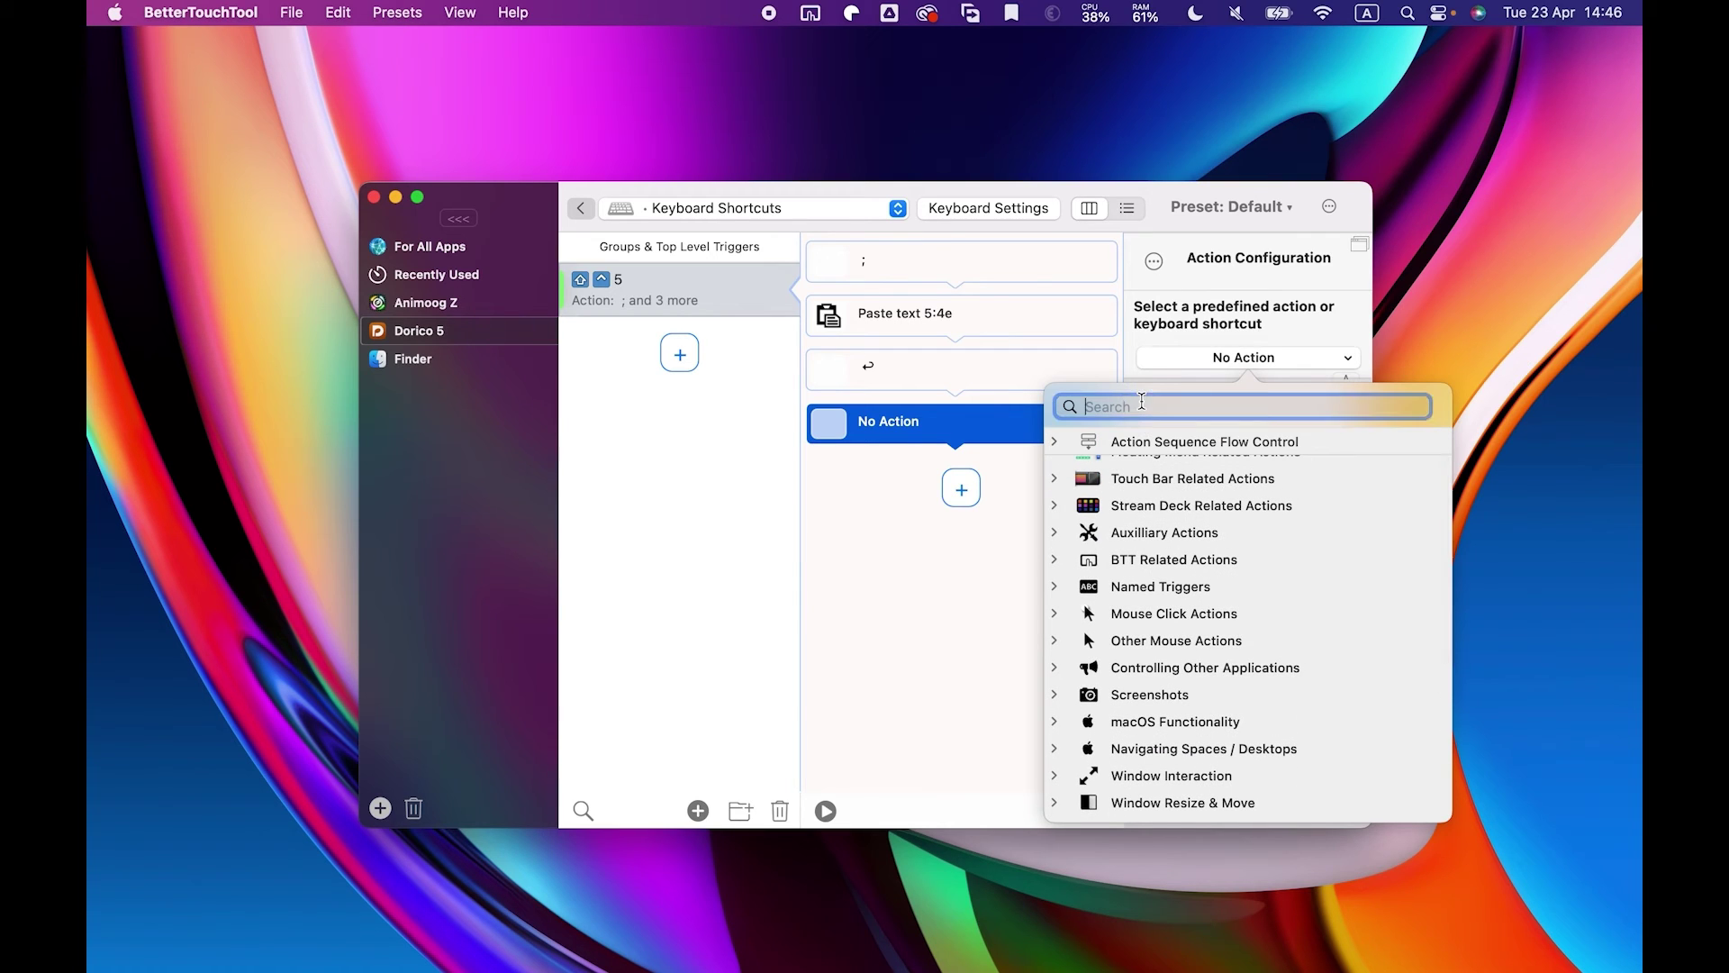
{"action": "type", "text": "delay"}
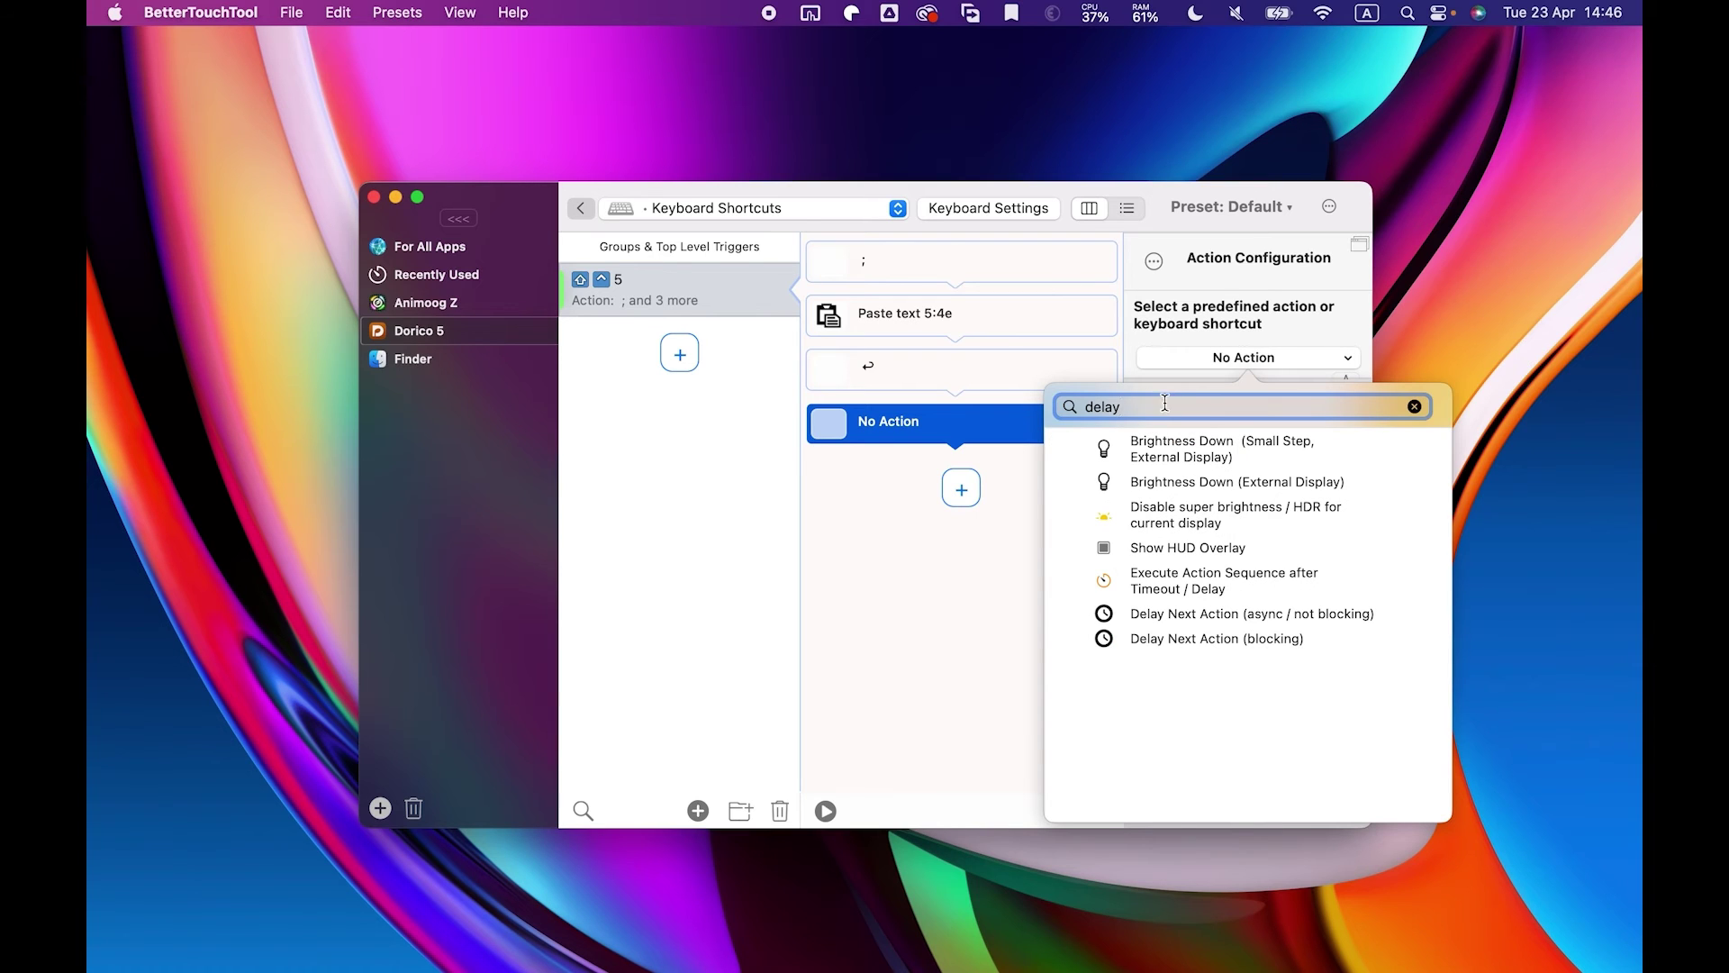
{"action": "left_click", "coordinate": [1225, 618]}
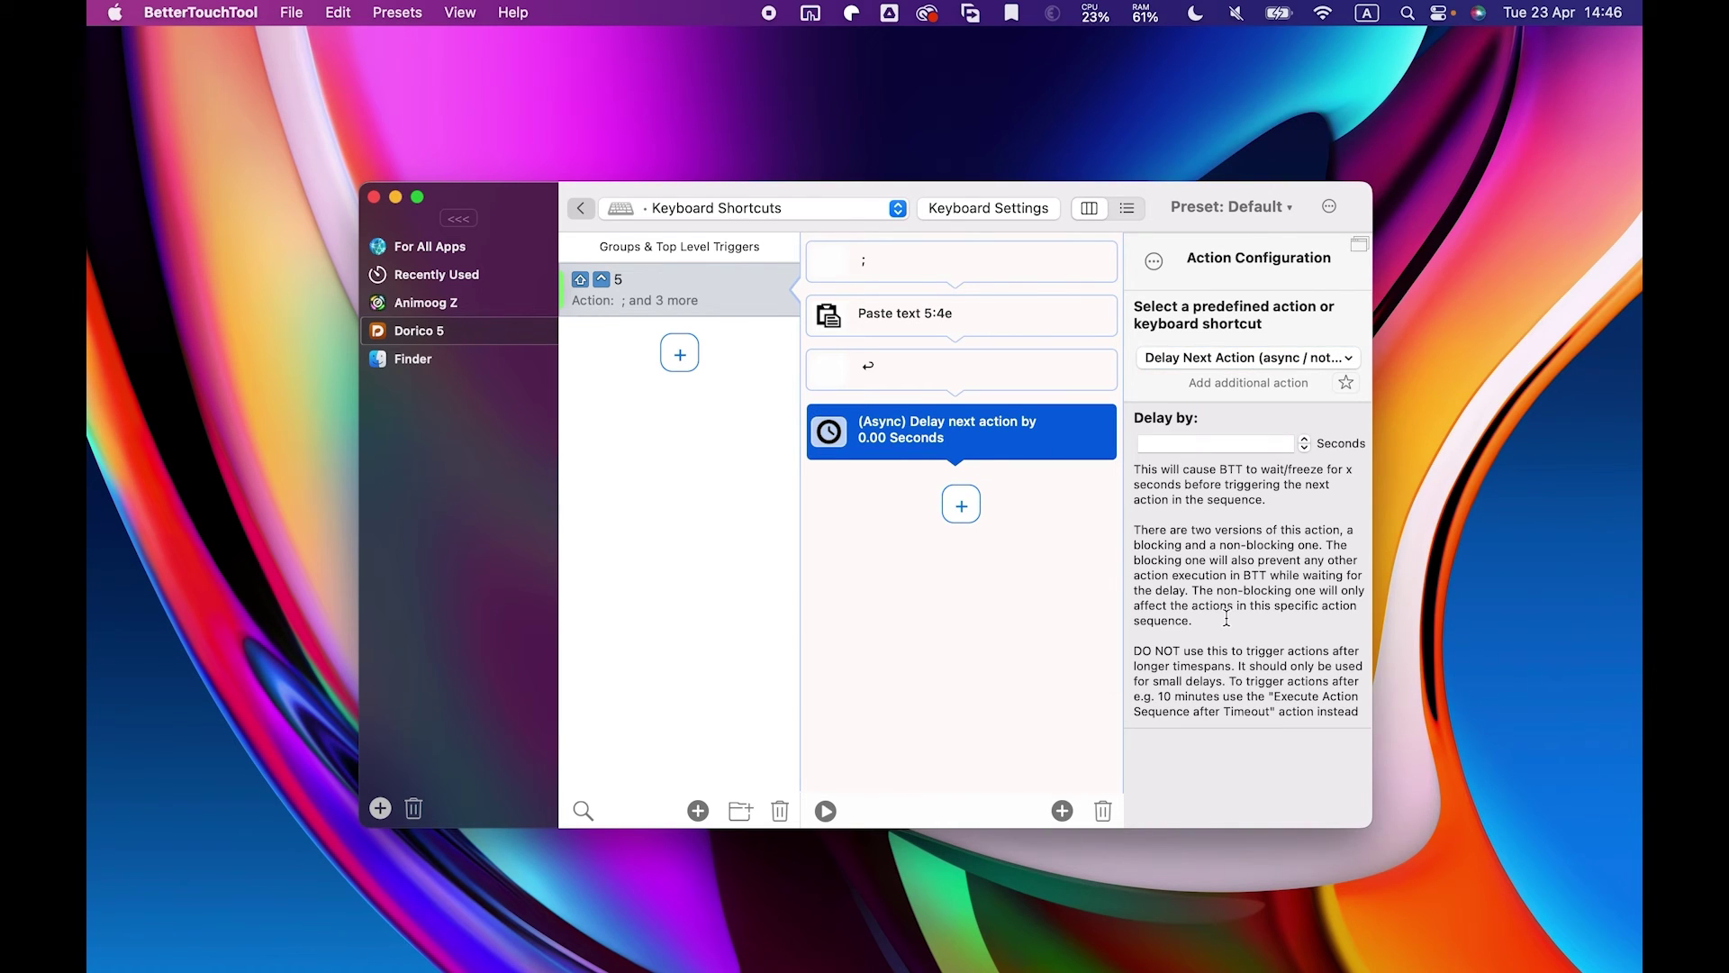
{"action": "left_click", "coordinate": [1218, 445]}
{"action": "type", "text": "0.3"}
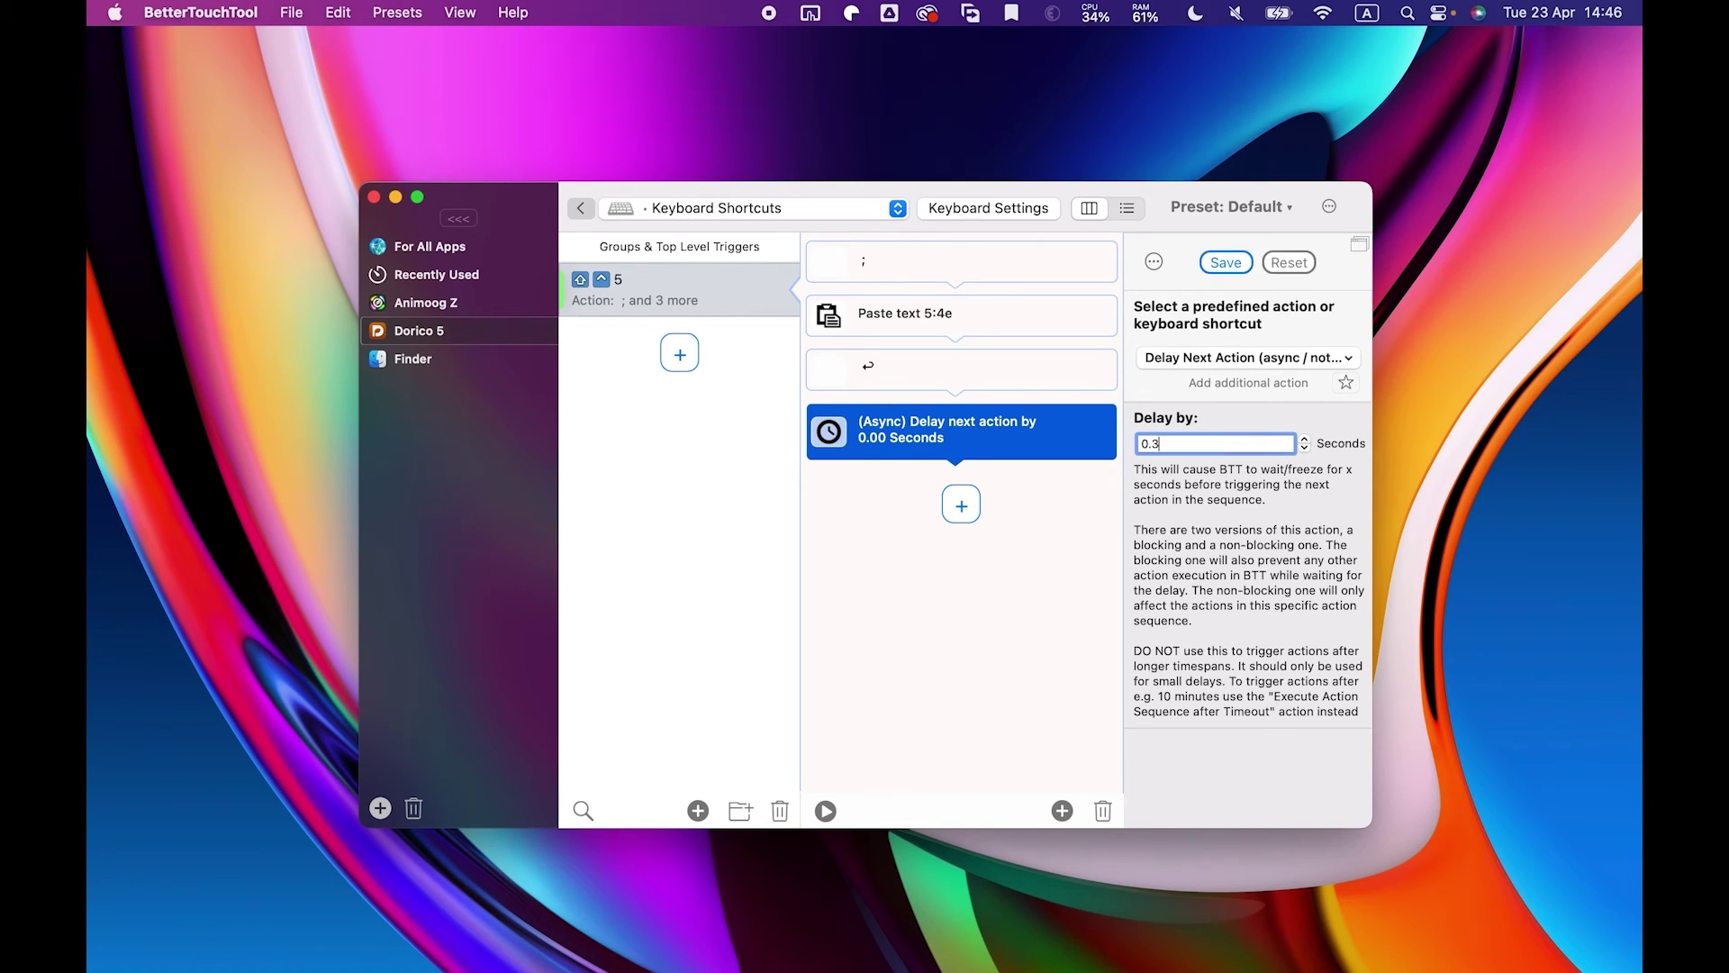
Commit the 0.3 s delay and move it between the ';' keystroke and the 5:4e paste
{"action": "left_click", "coordinate": [1230, 490]}
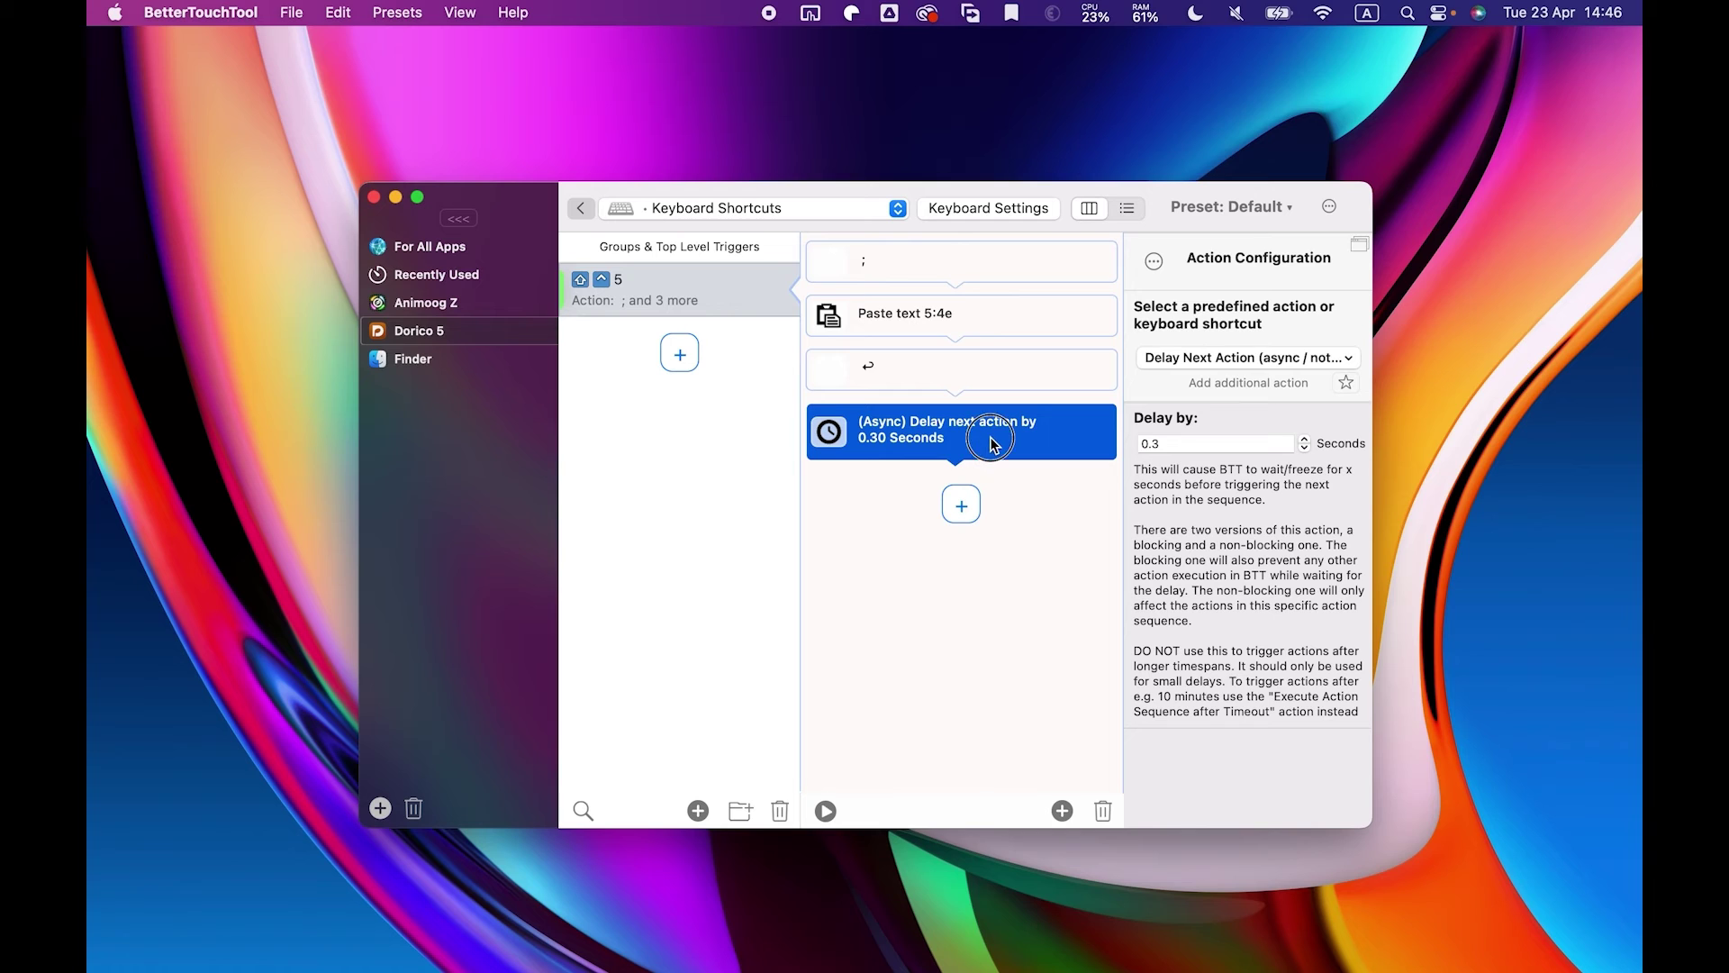
{"action": "left_click_drag", "start_coordinate": [990, 443], "coordinate": [985, 289]}
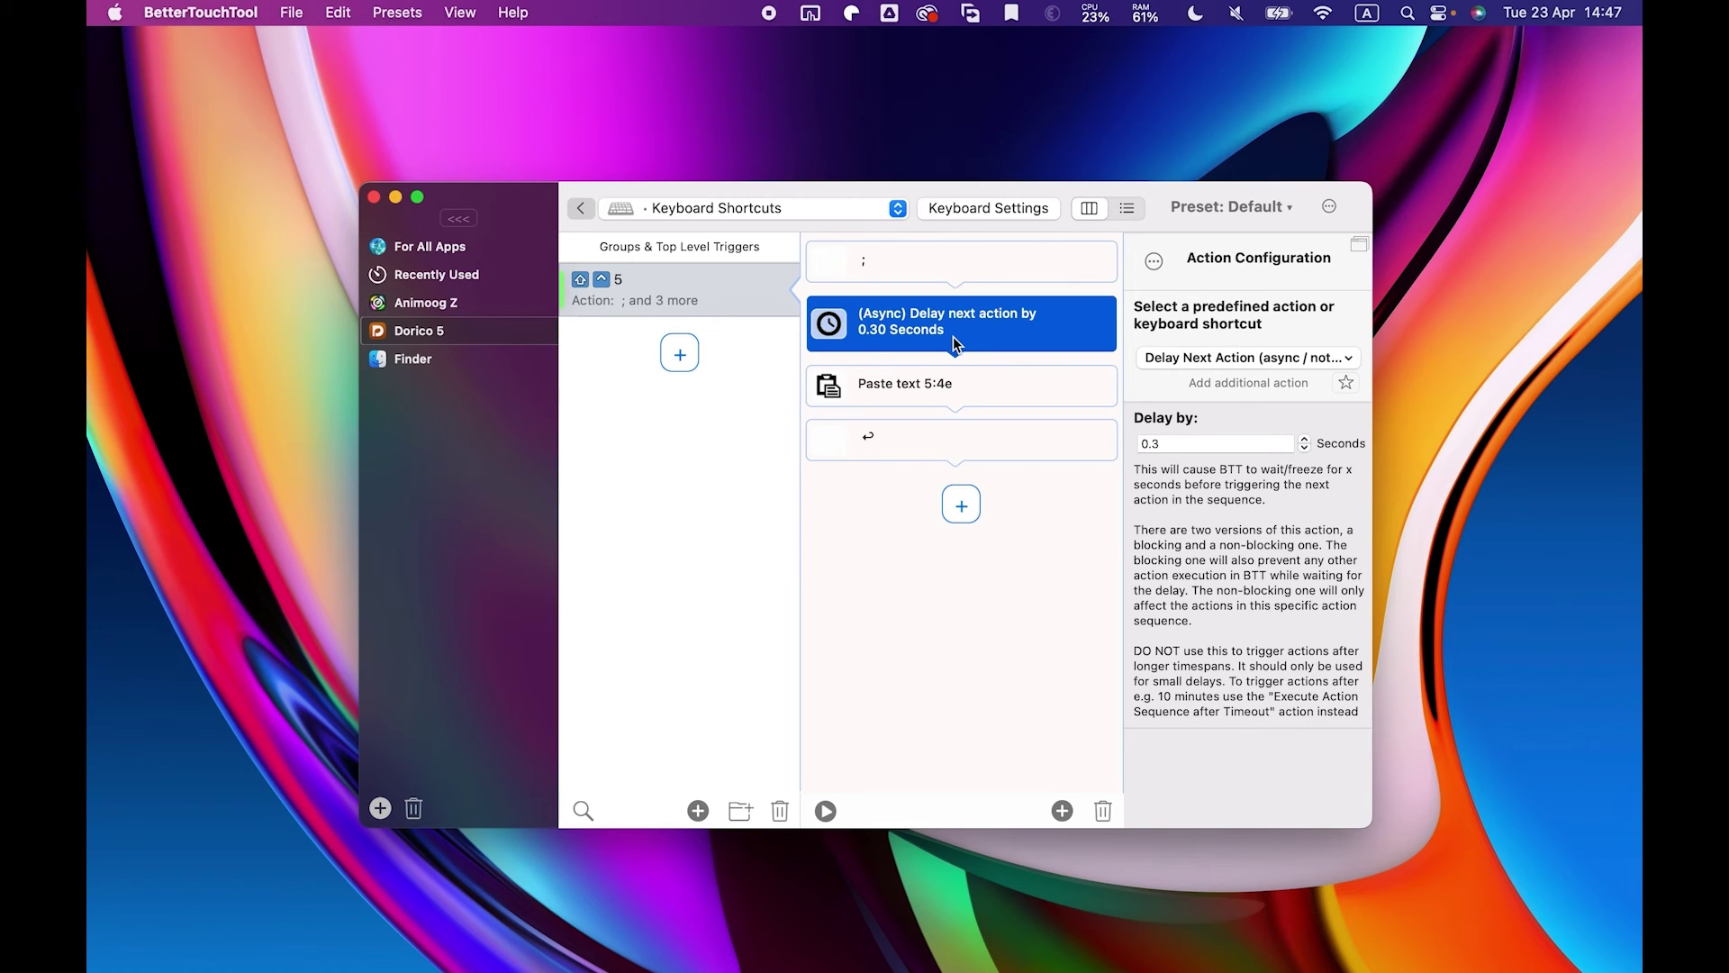
Paste a second 0.3-second delay before Return, then duplicate the ⇧^5 trigger
{"action": "key", "text": "super+v"}
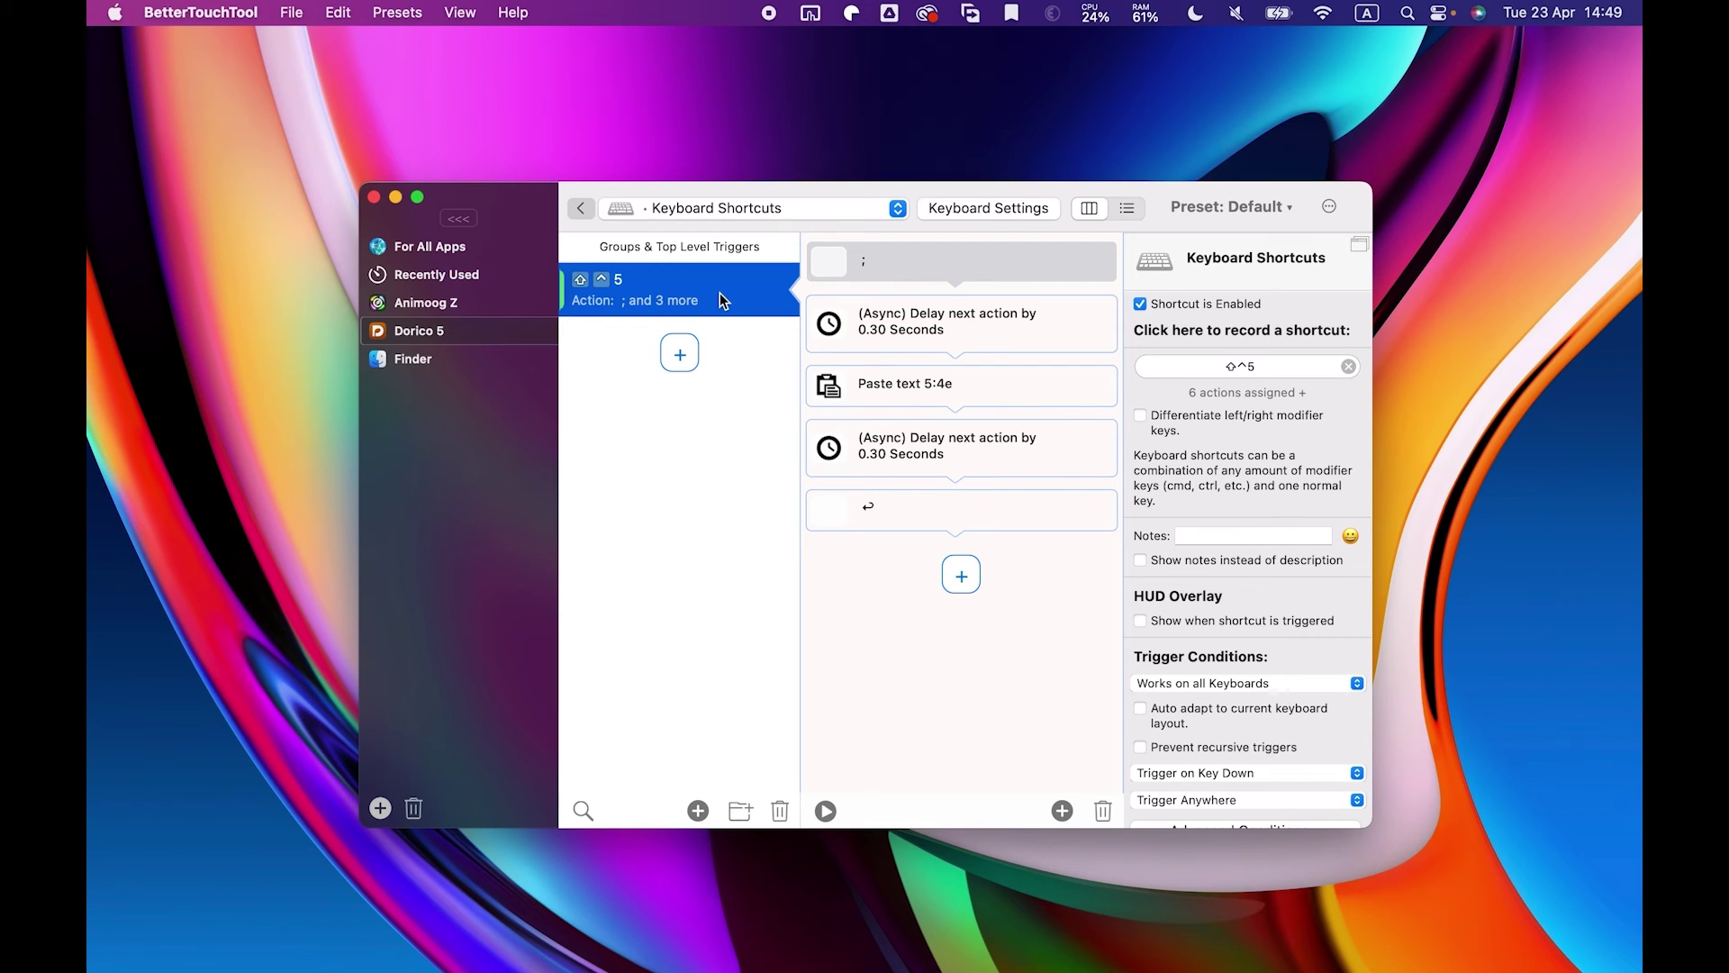
{"action": "key", "text": "super+d"}
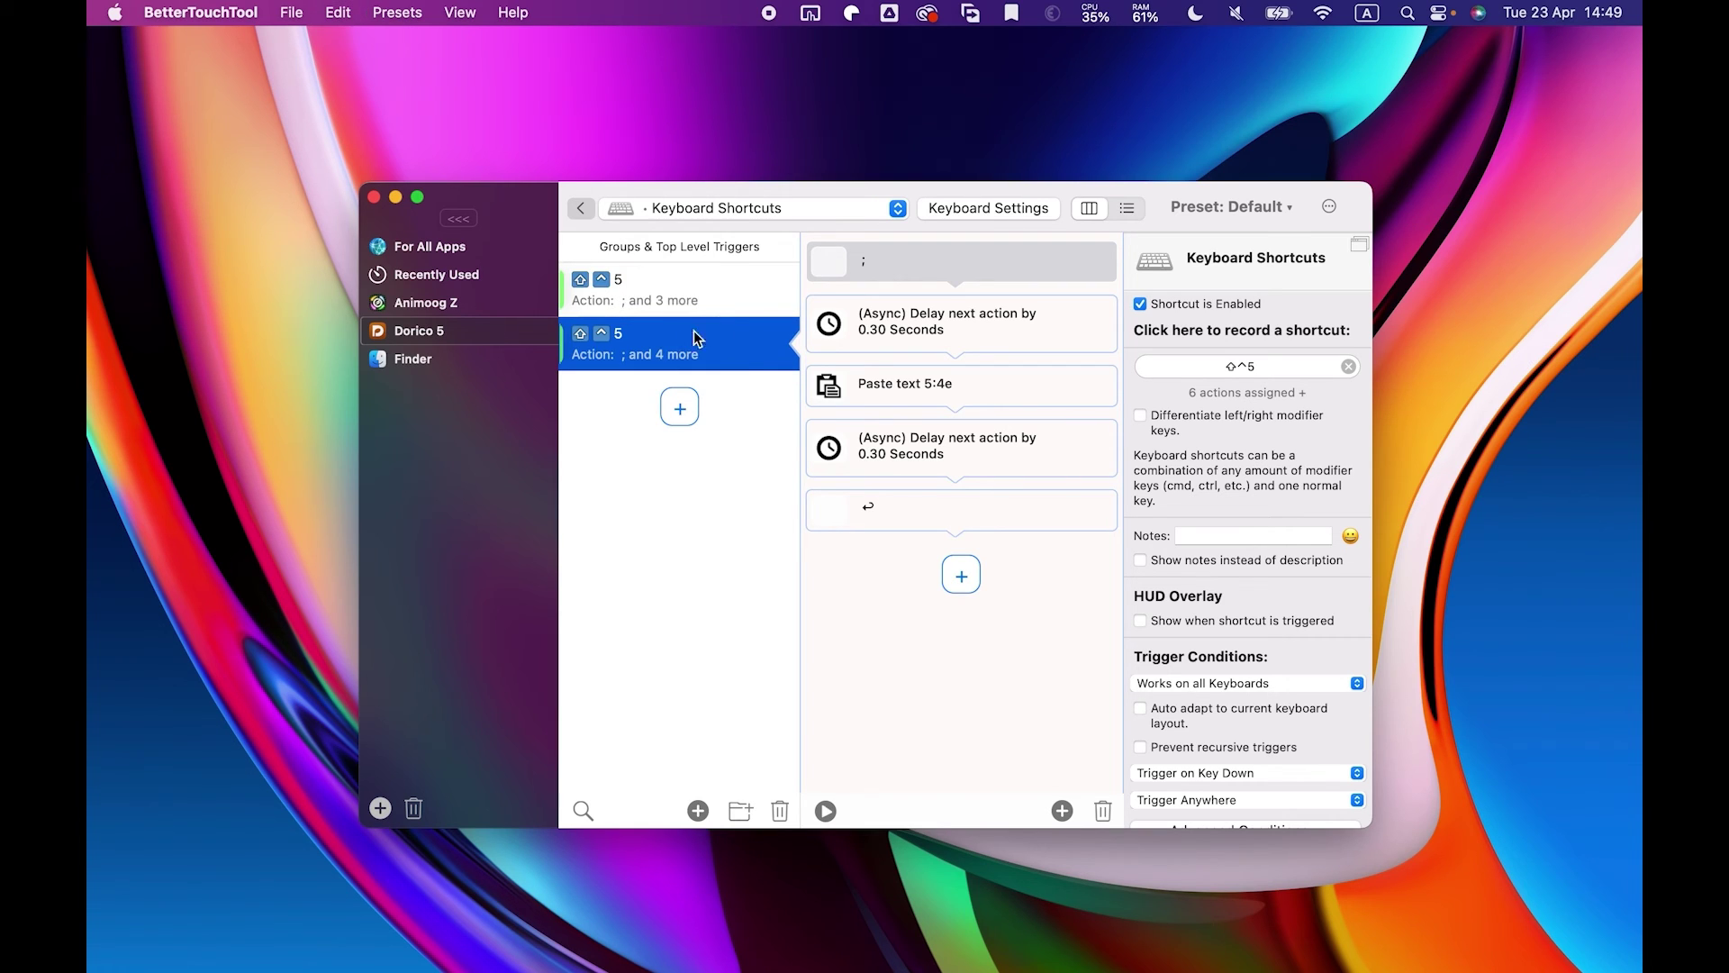
Change the duplicate trigger's Paste text action from 5:4e to 3:4e
{"action": "left_click", "coordinate": [987, 393]}
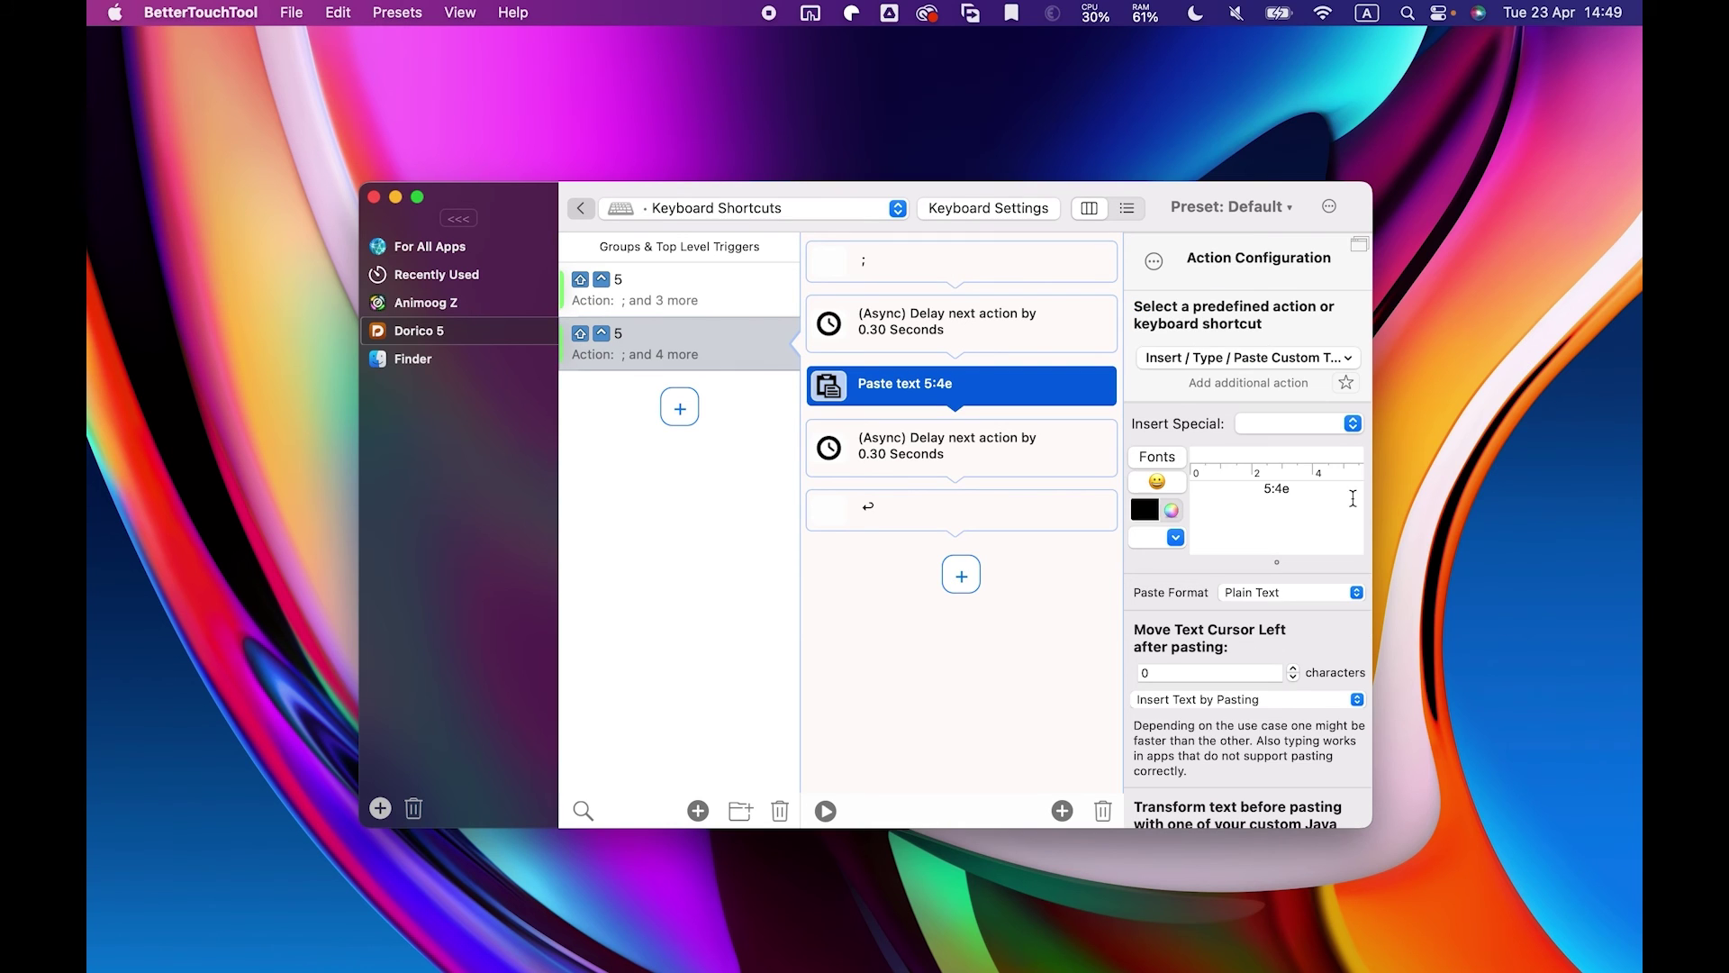
{"action": "left_click", "coordinate": [1262, 492]}
{"action": "left_click_drag", "start_coordinate": [1315, 494], "coordinate": [1229, 514]}
{"action": "type", "text": "2"}
{"action": "key", "text": "BackSpace"}
{"action": "type", "text": "3:"}
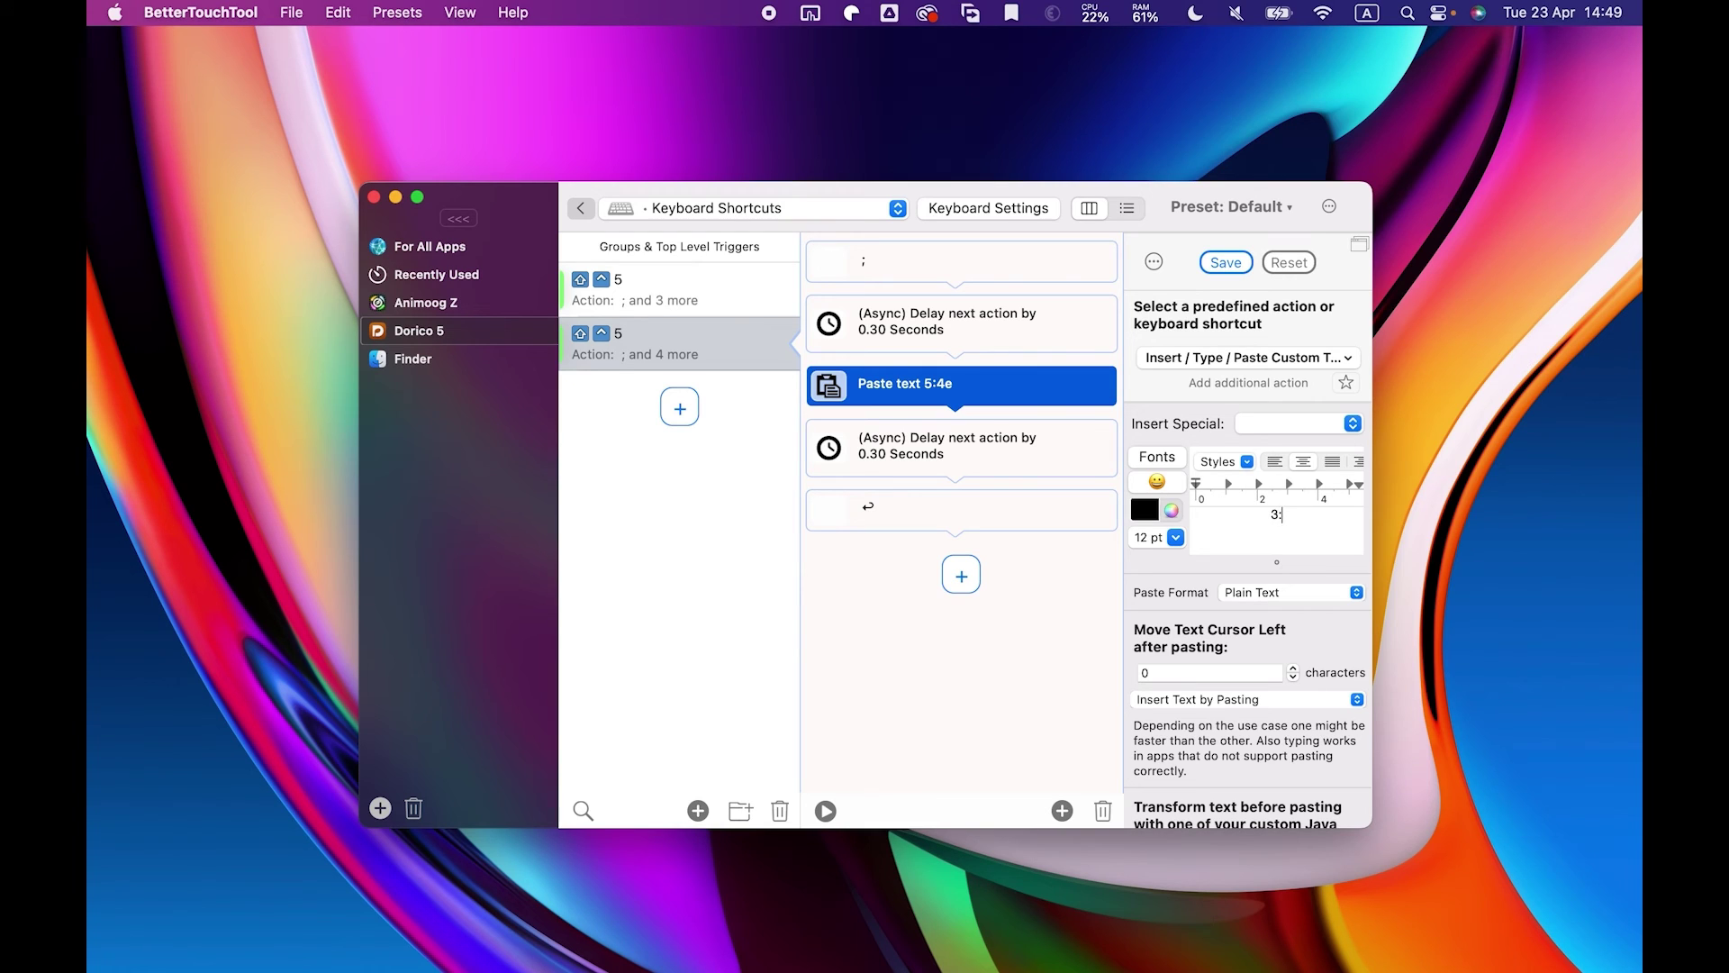
{"action": "type", "text": "4e"}
{"action": "left_click", "coordinate": [699, 525]}
{"action": "left_click", "coordinate": [644, 301]}
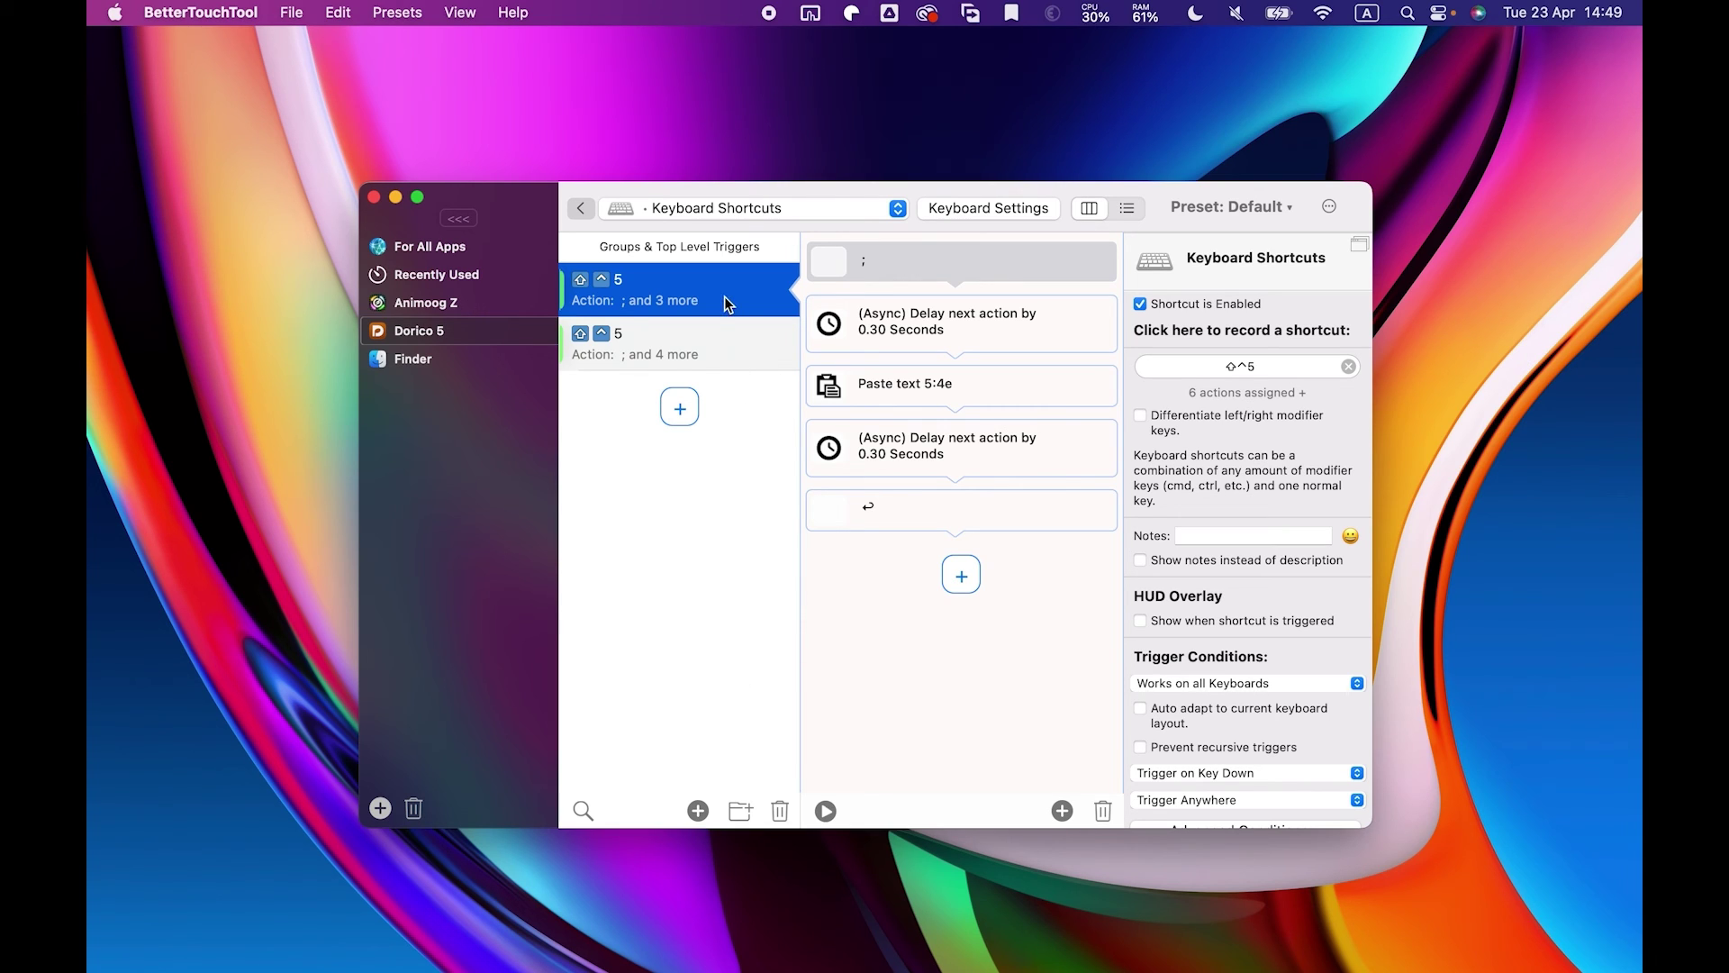
Give the 5:4e ⇧^5 trigger the note 'Quintuplet'
{"action": "left_click", "coordinate": [1207, 537]}
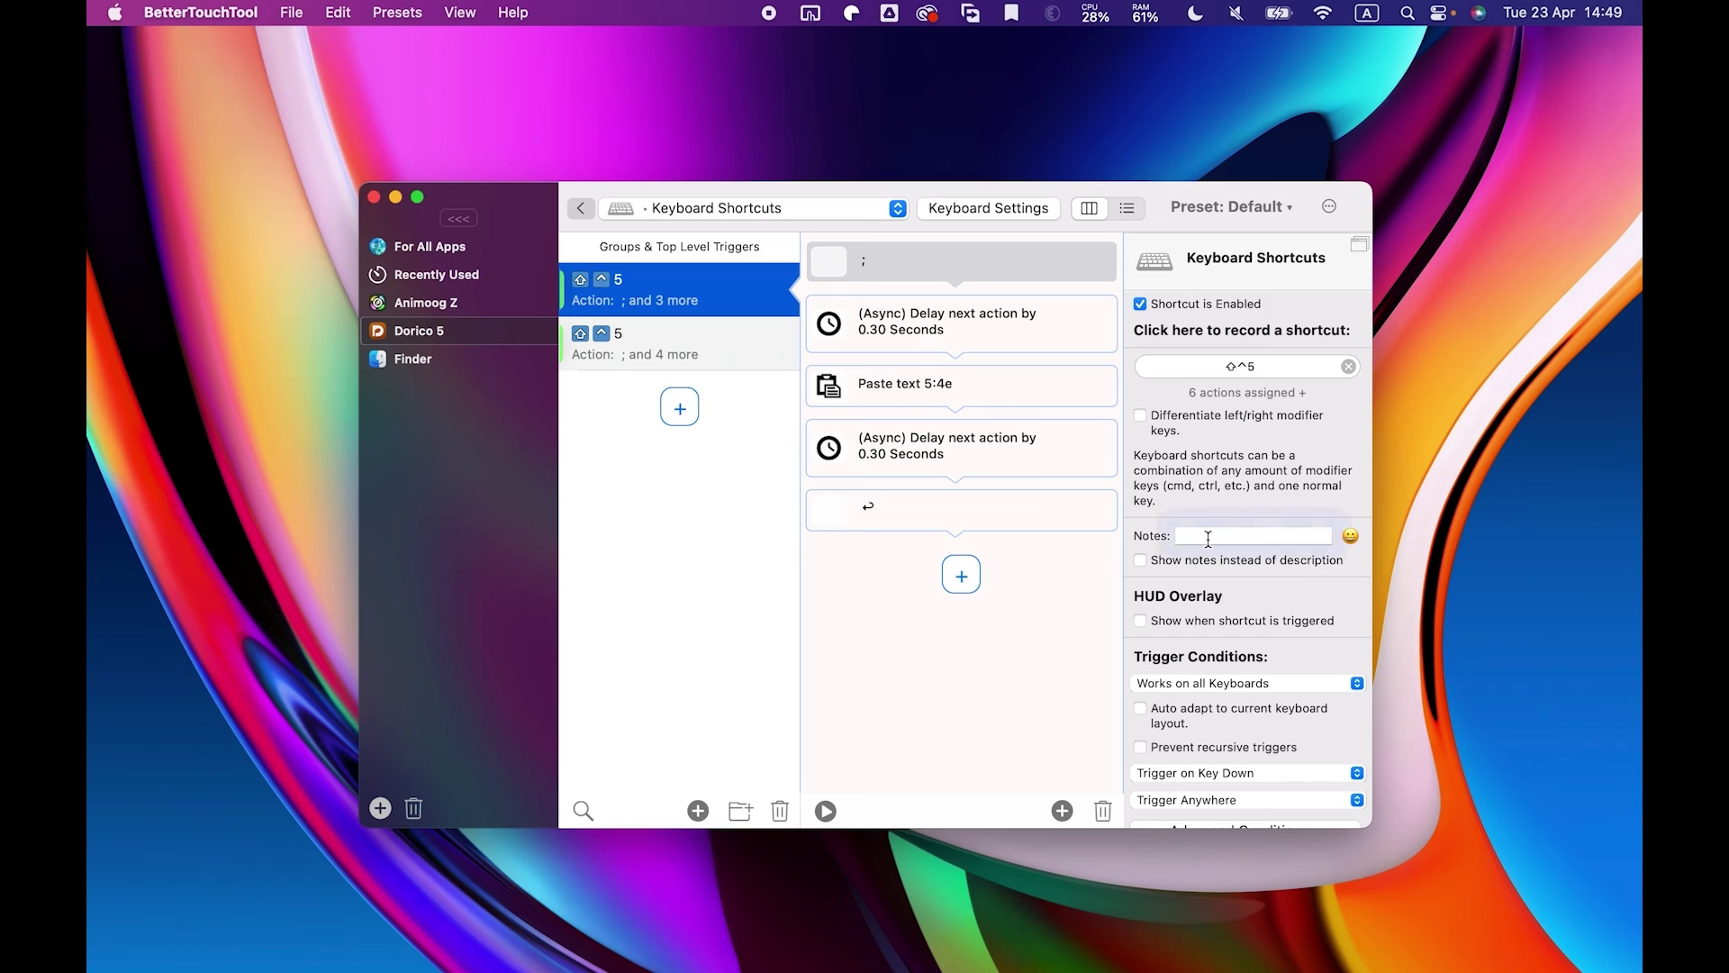
{"action": "left_click", "coordinate": [731, 342]}
{"action": "left_click", "coordinate": [726, 299]}
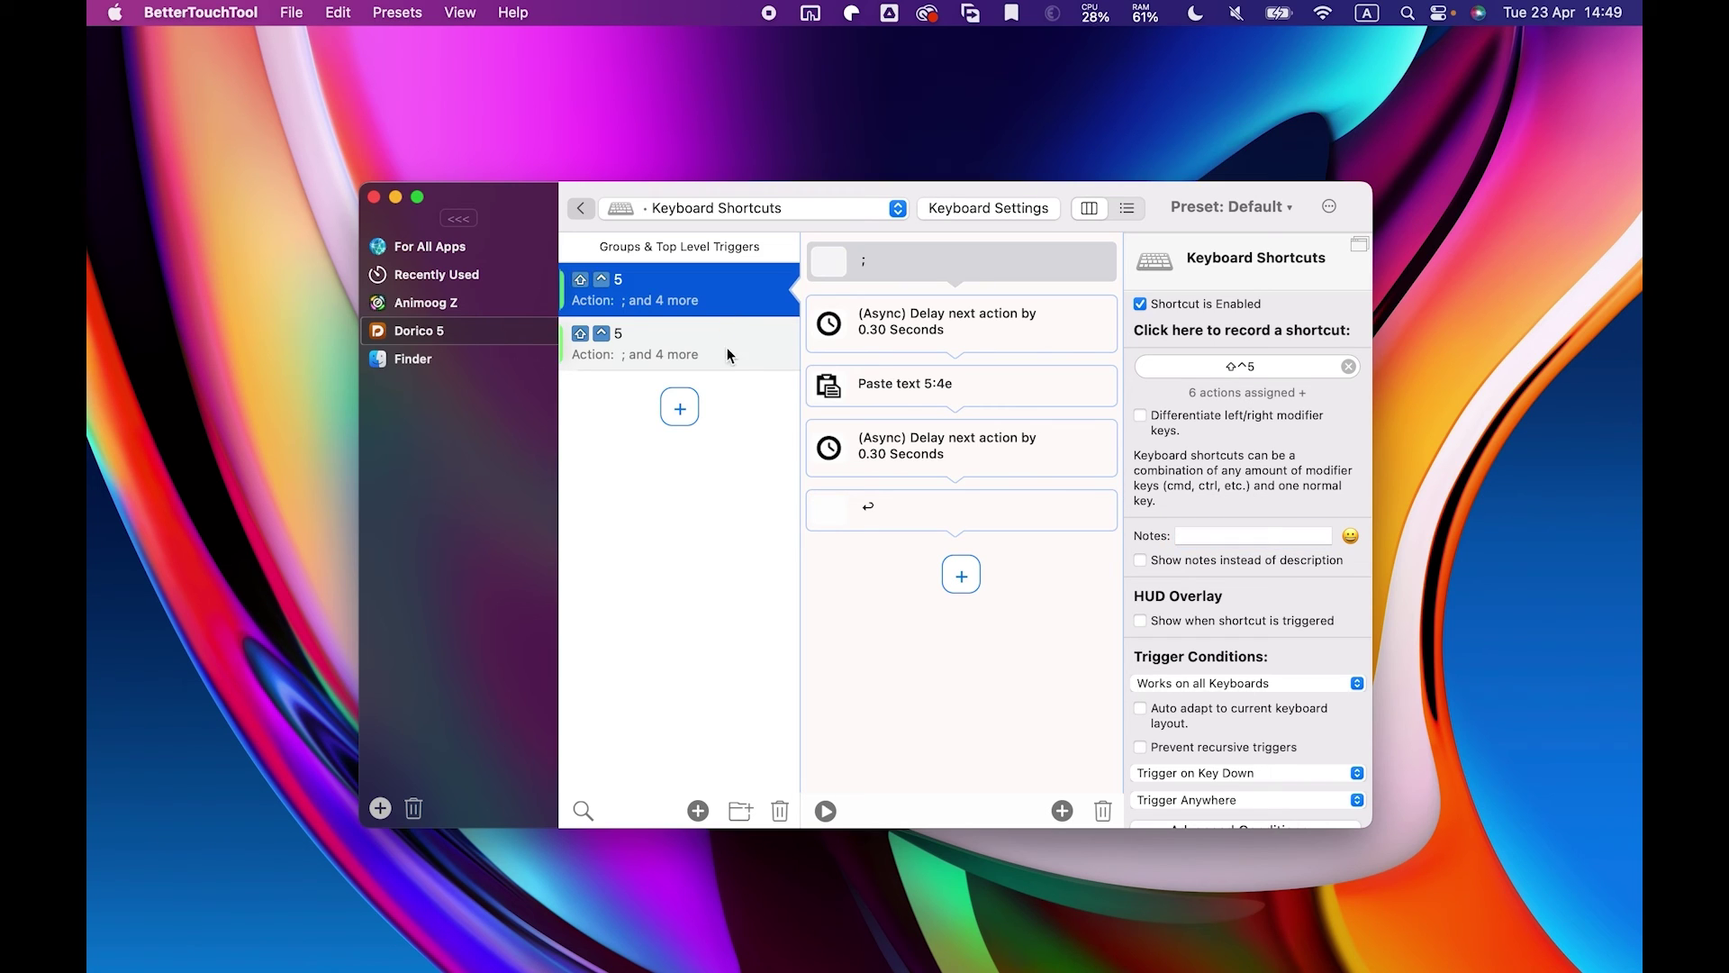
{"action": "left_click", "coordinate": [727, 345]}
{"action": "left_click", "coordinate": [736, 297]}
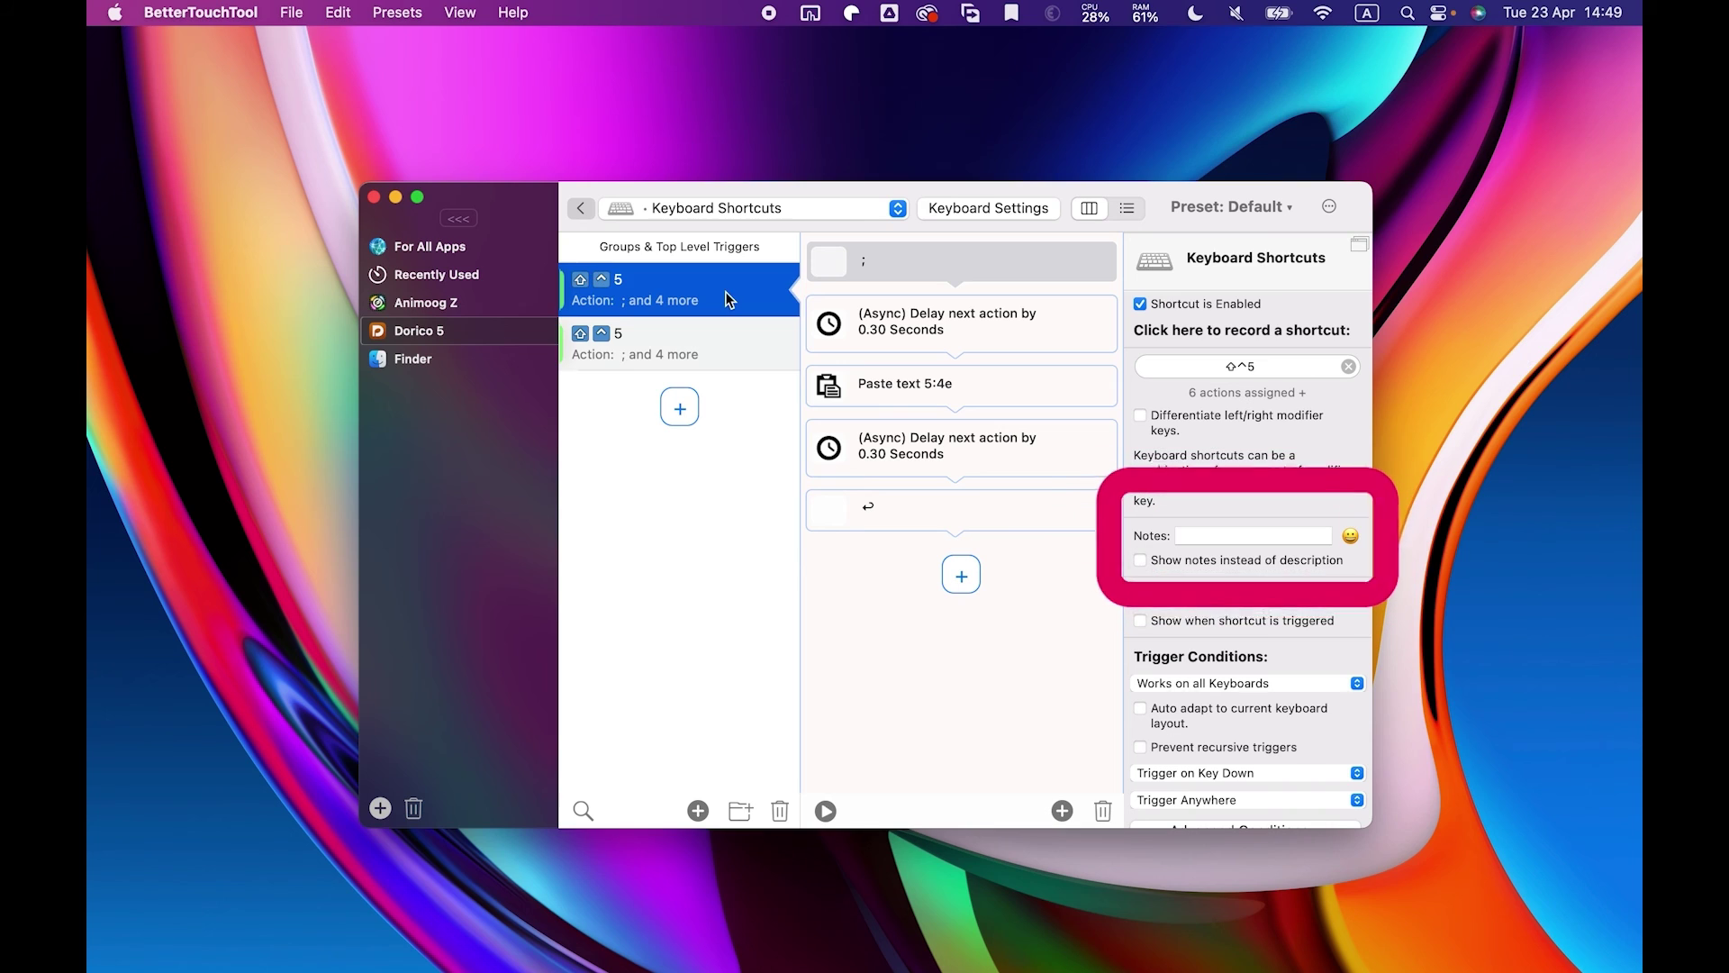
{"action": "left_click", "coordinate": [1258, 535]}
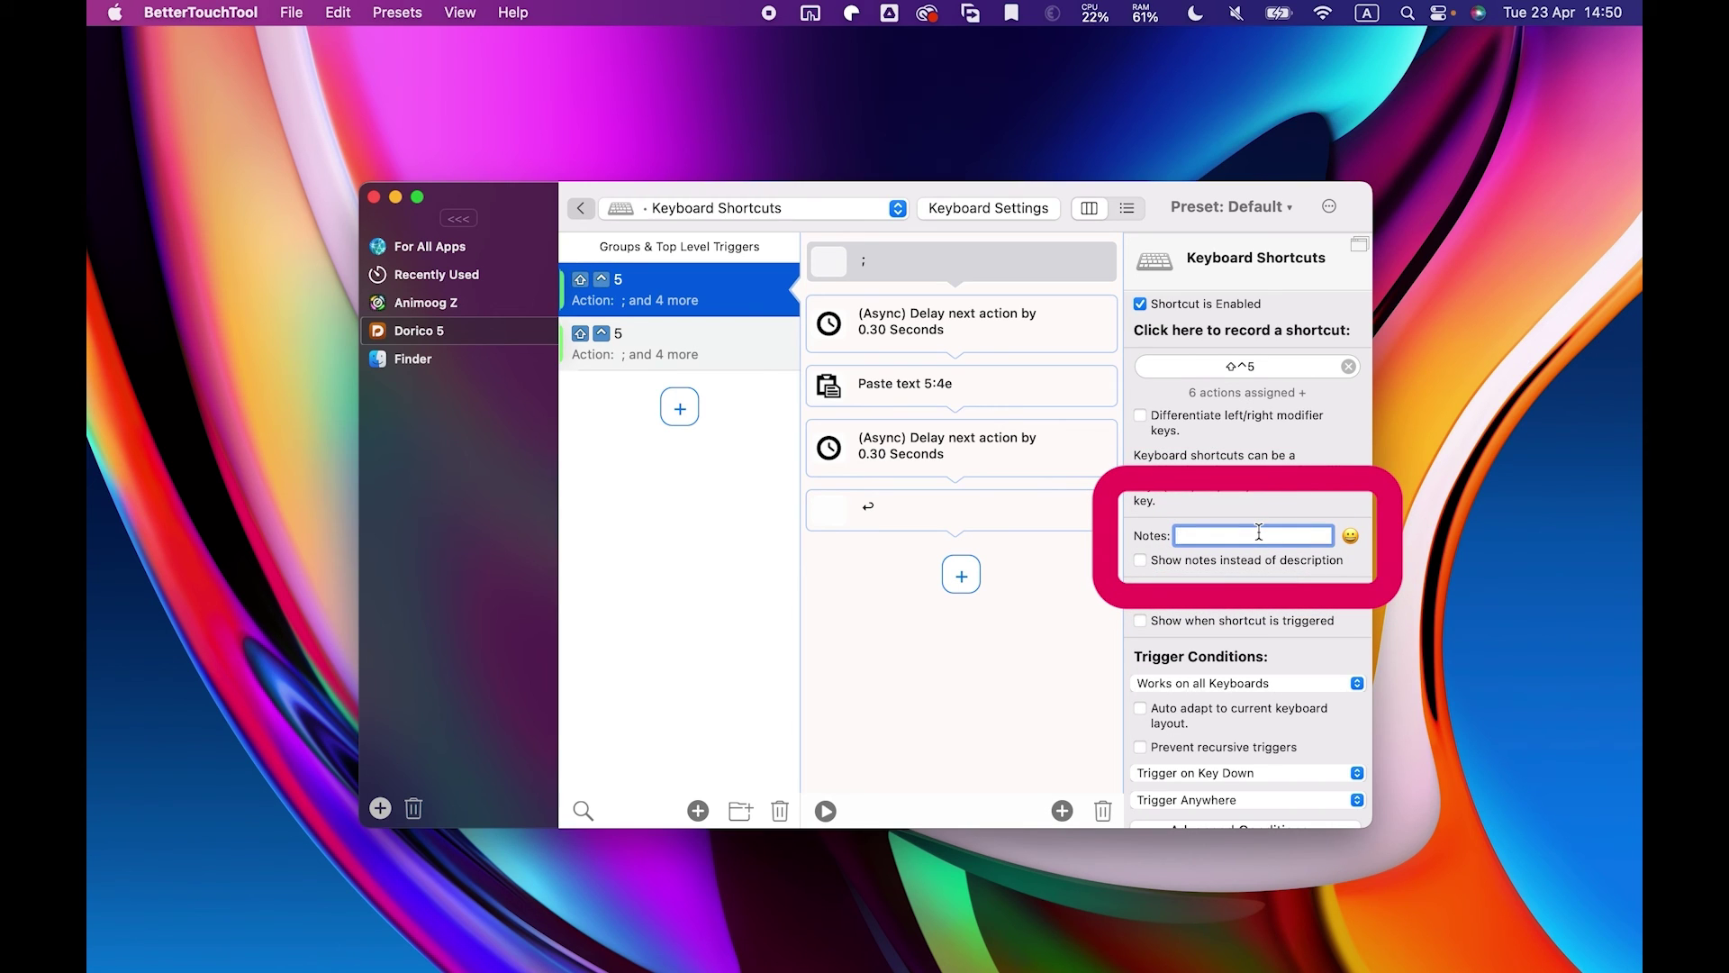
{"action": "type", "text": "Q"}
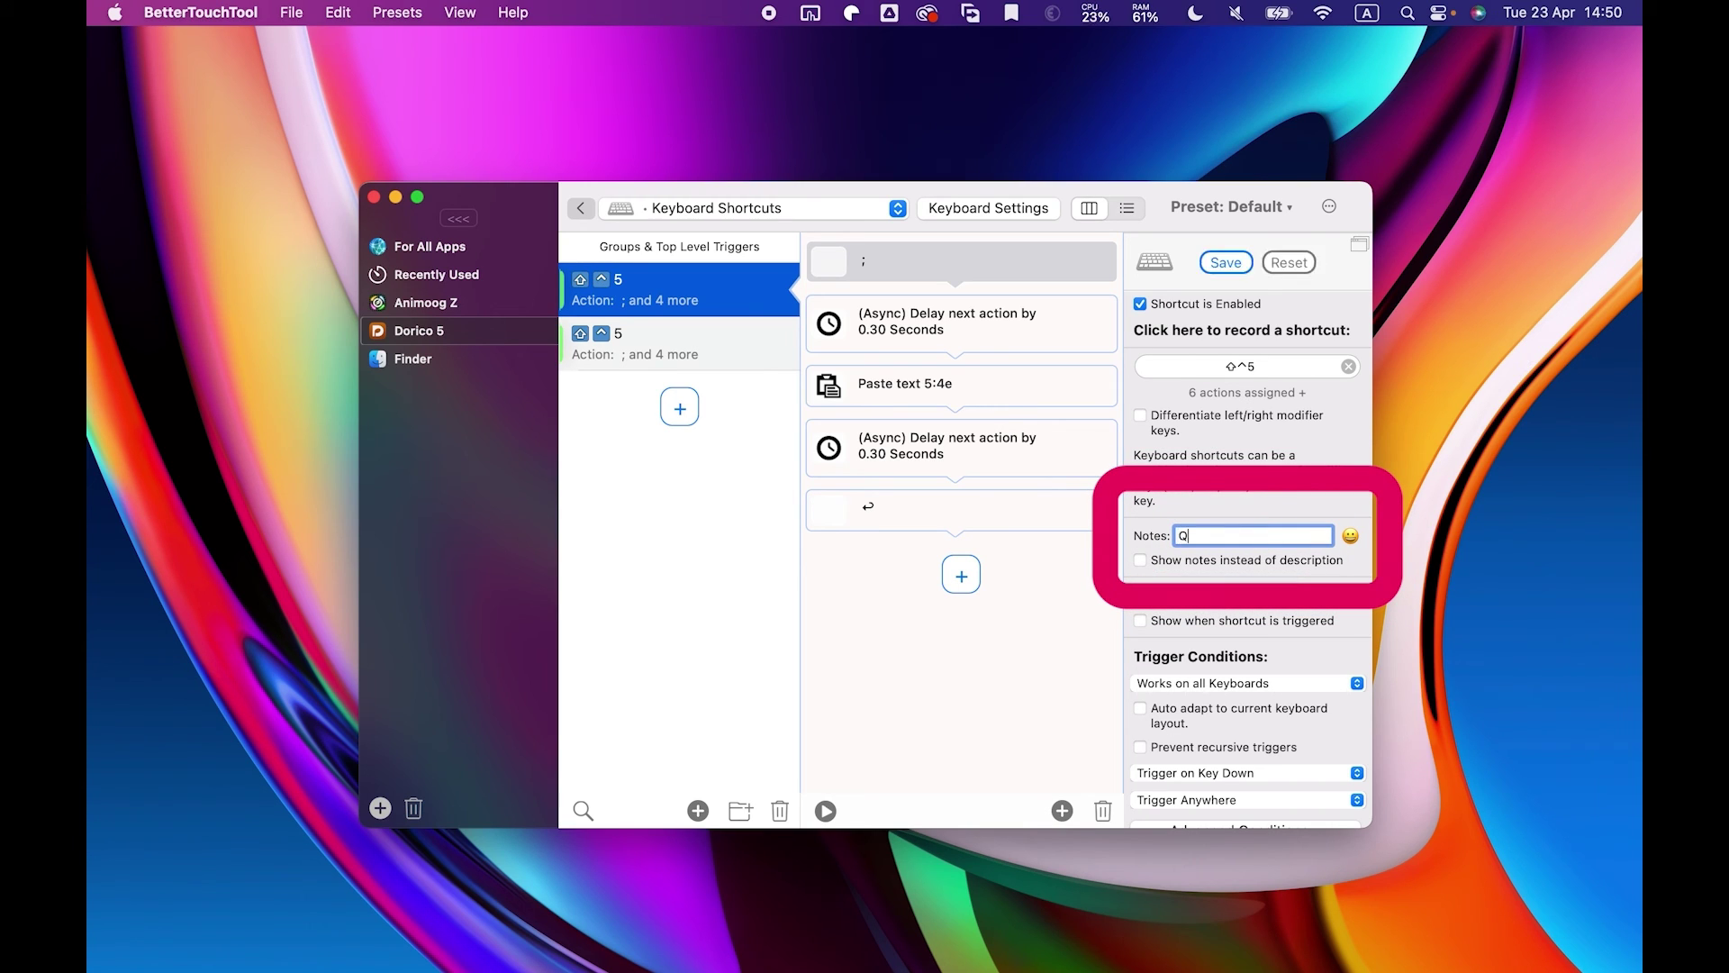
{"action": "type", "text": "uintupleet"}
{"action": "left_click", "coordinate": [1230, 537]}
{"action": "key", "text": "BackSpace"}
Give the 3:4e trigger the note 'Triplet'
{"action": "left_click", "coordinate": [707, 335]}
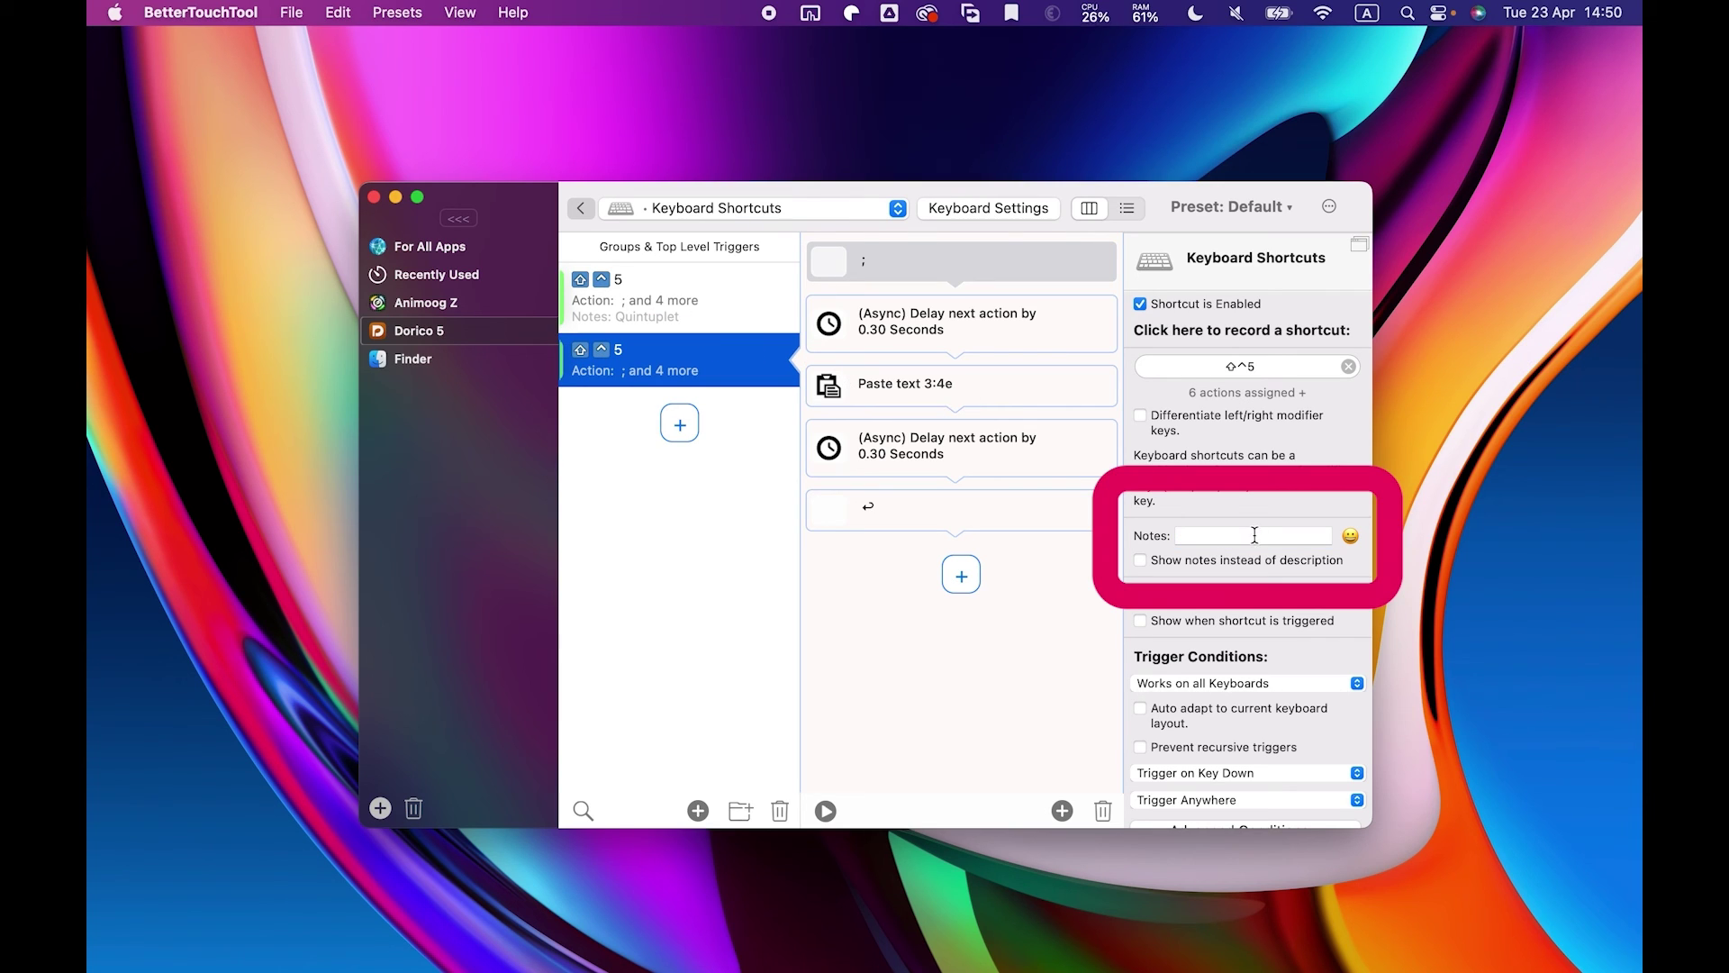
{"action": "left_click", "coordinate": [1255, 534]}
{"action": "type", "text": "Triplet"}
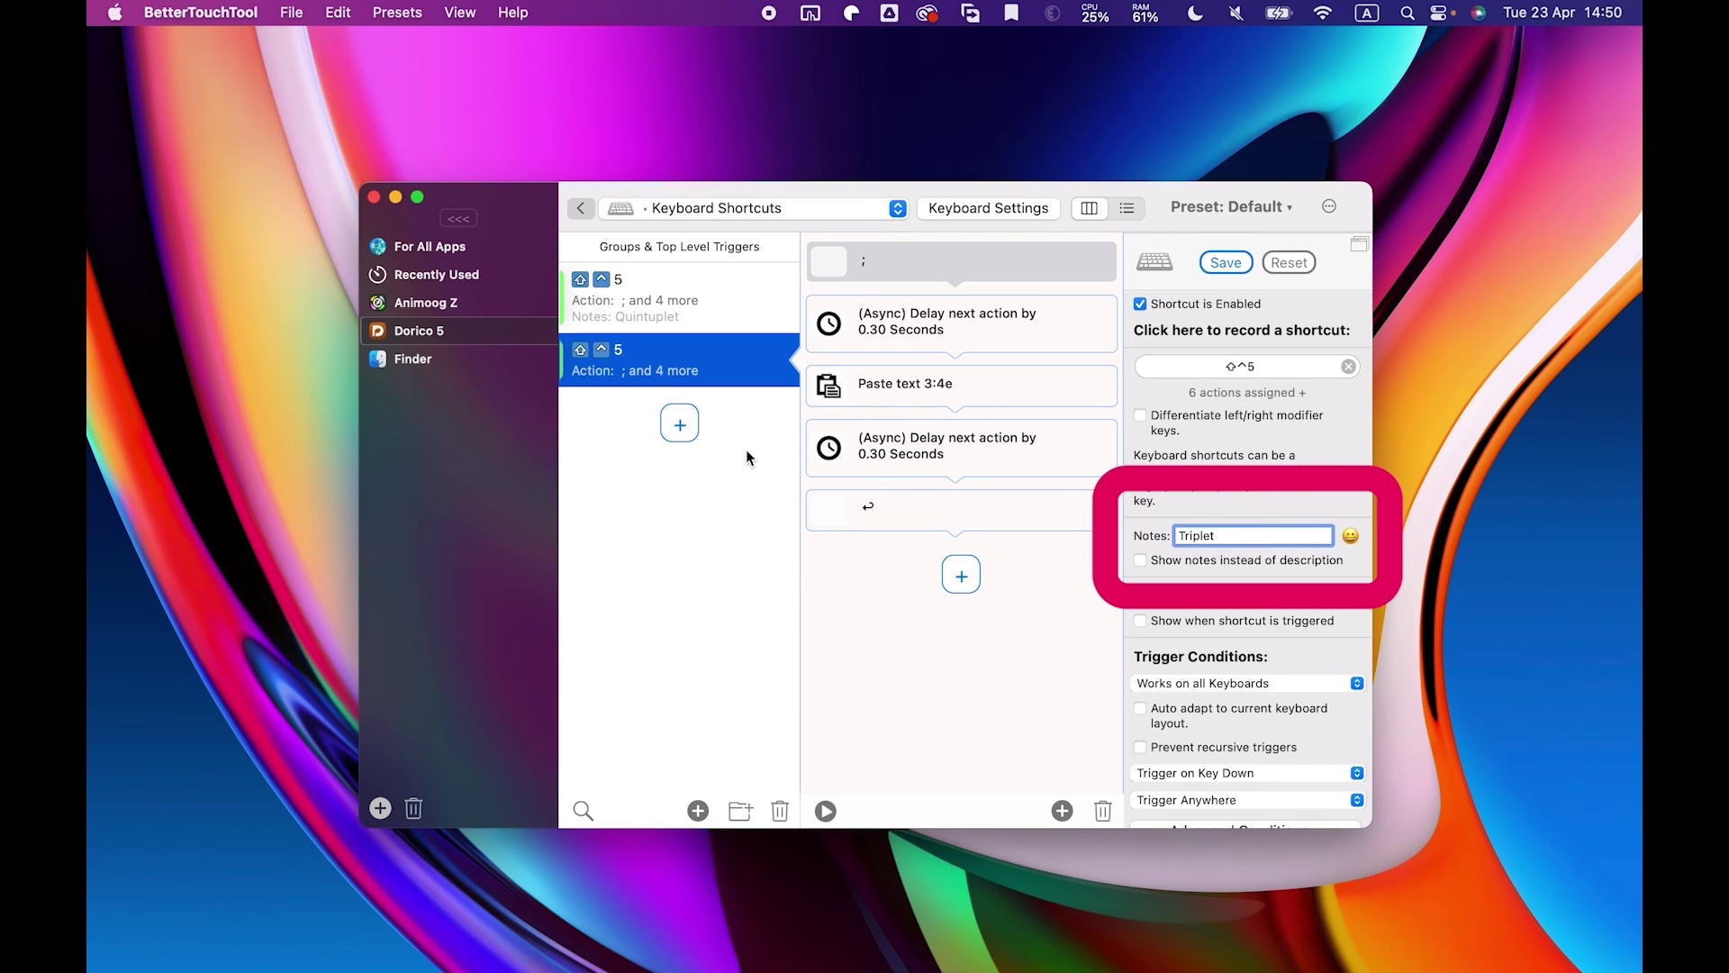
{"action": "key", "text": "Return"}
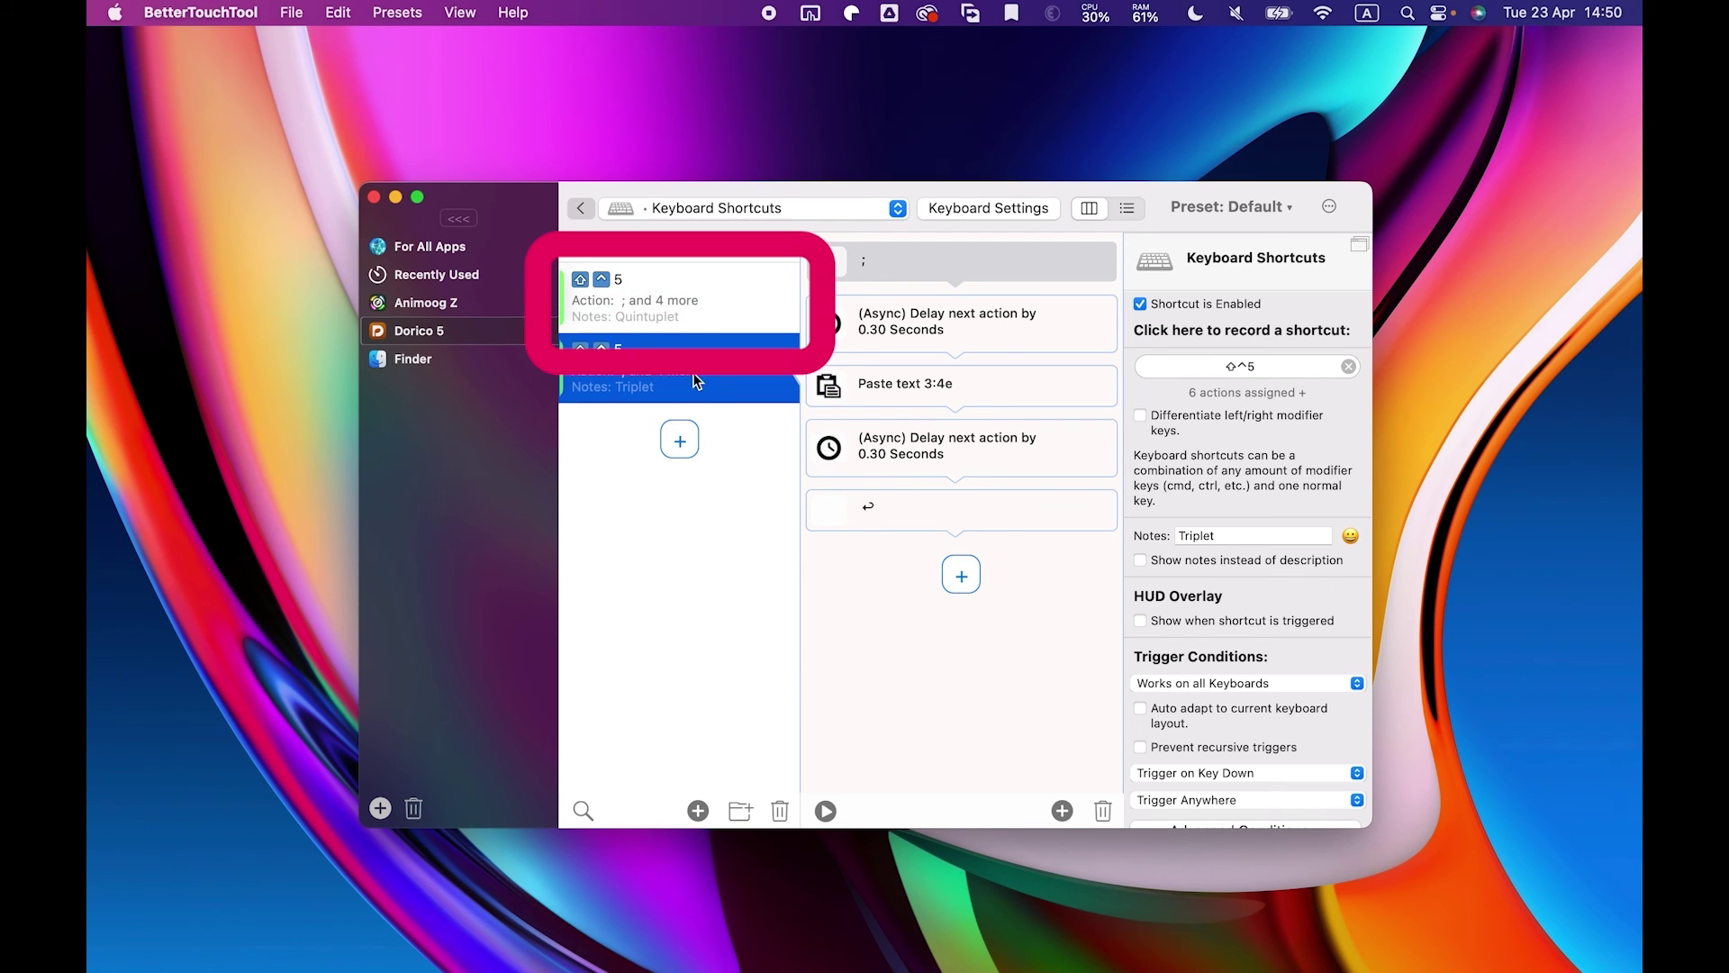
Re-record the Triplet trigger's shortcut as Shift+Control+4 (⇧^4)
{"action": "left_click", "coordinate": [706, 299]}
{"action": "left_click", "coordinate": [726, 383]}
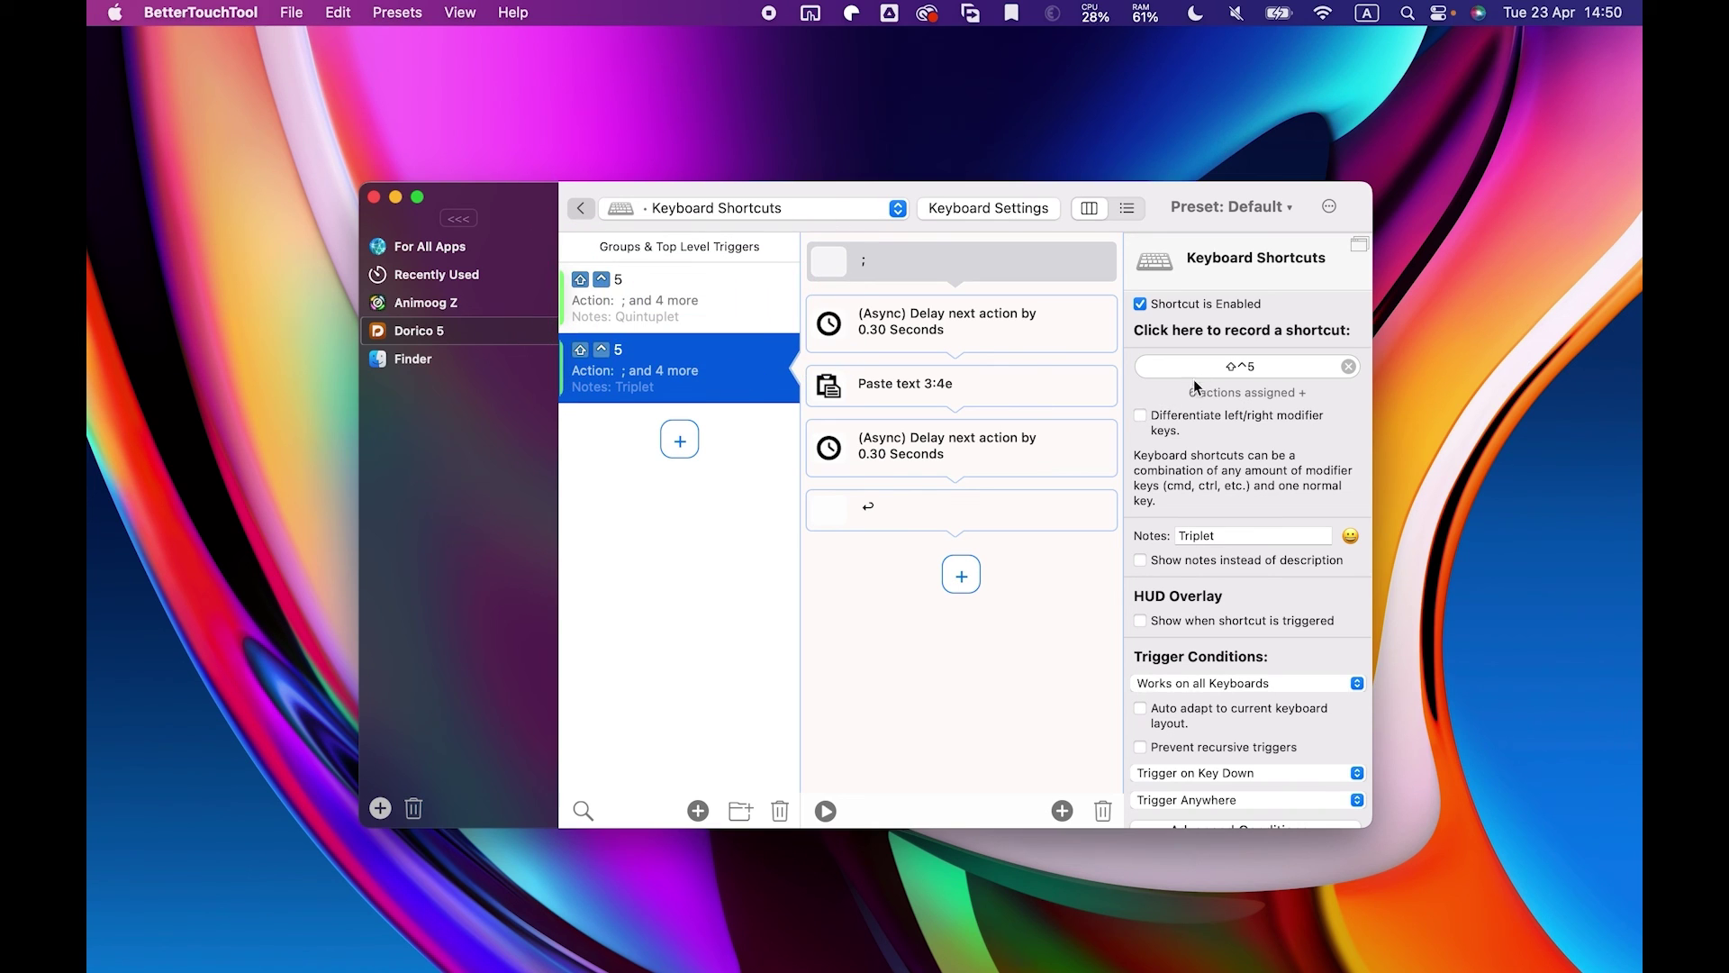
{"action": "left_click", "coordinate": [670, 315]}
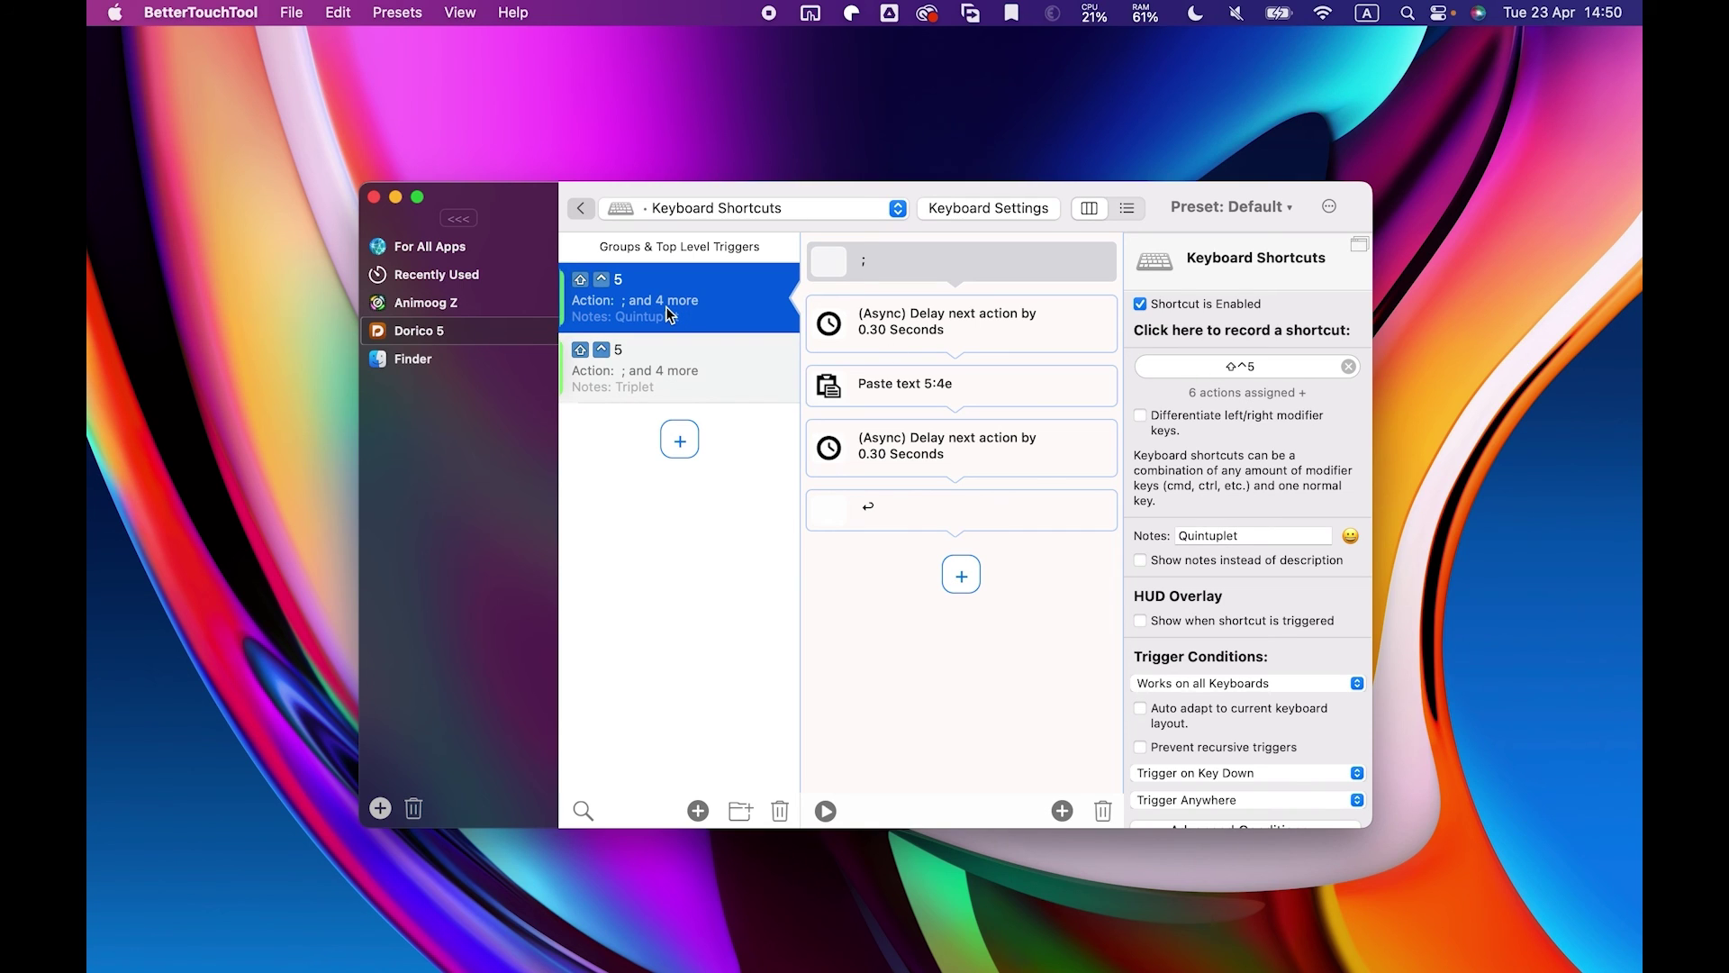
{"action": "left_click", "coordinate": [711, 378]}
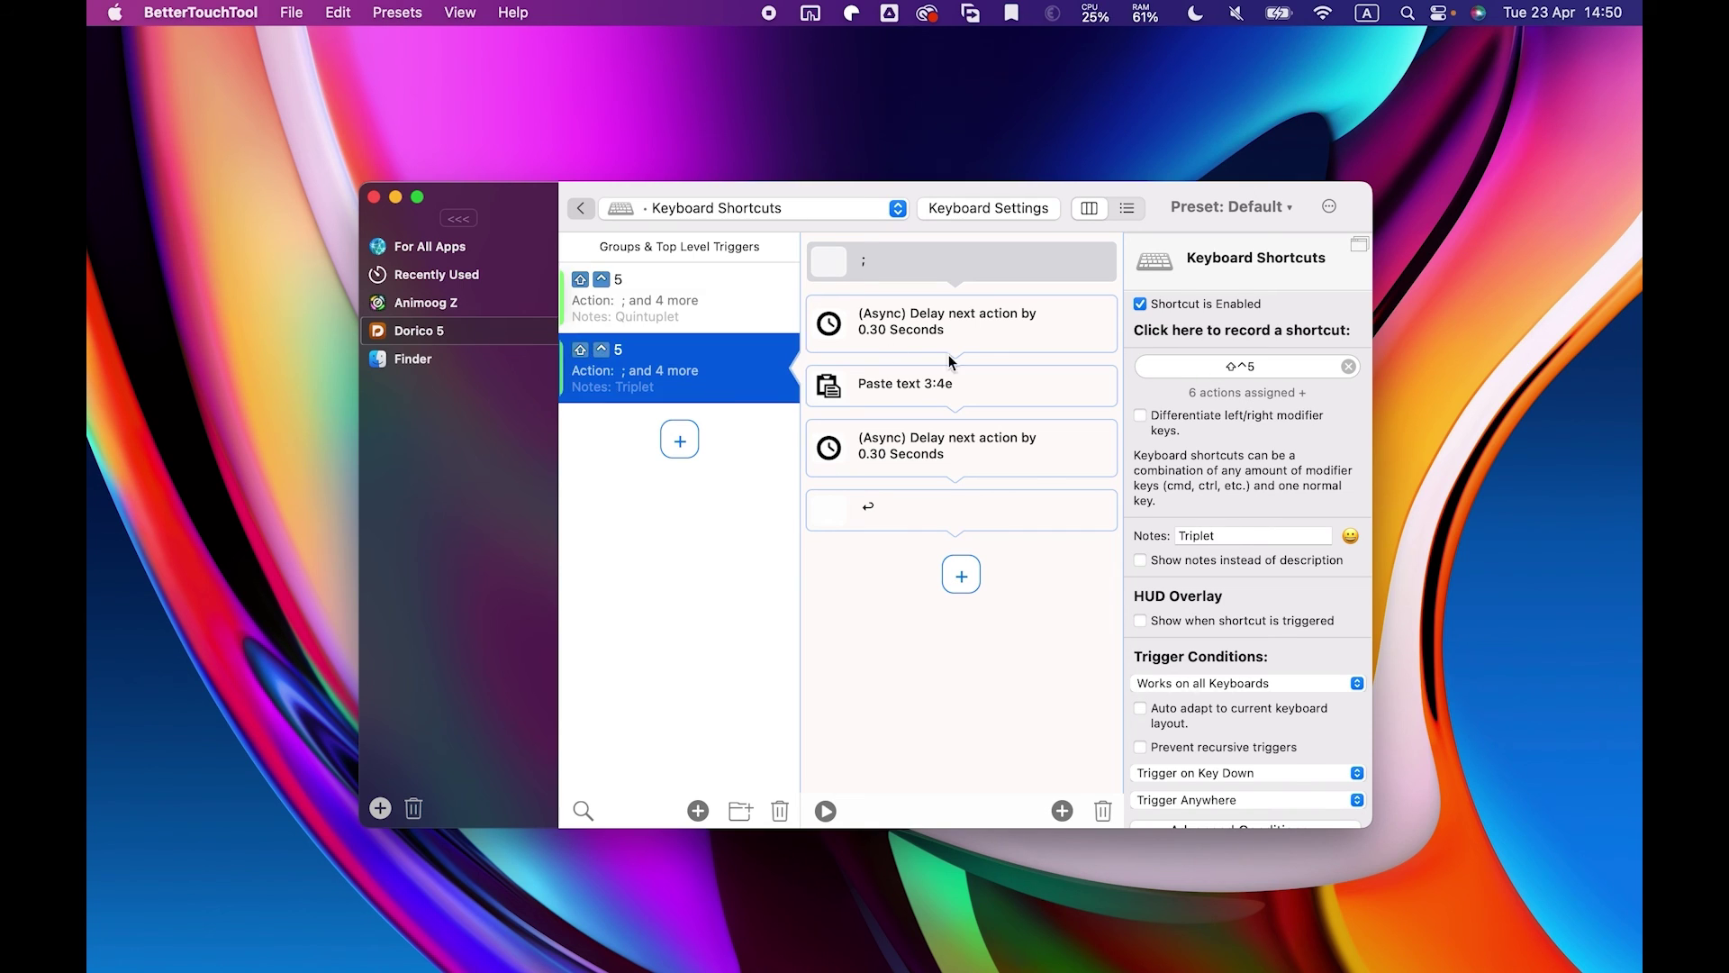
{"action": "left_click", "coordinate": [1299, 370]}
{"action": "key", "text": "shift"}
{"action": "key", "text": "ctrl"}
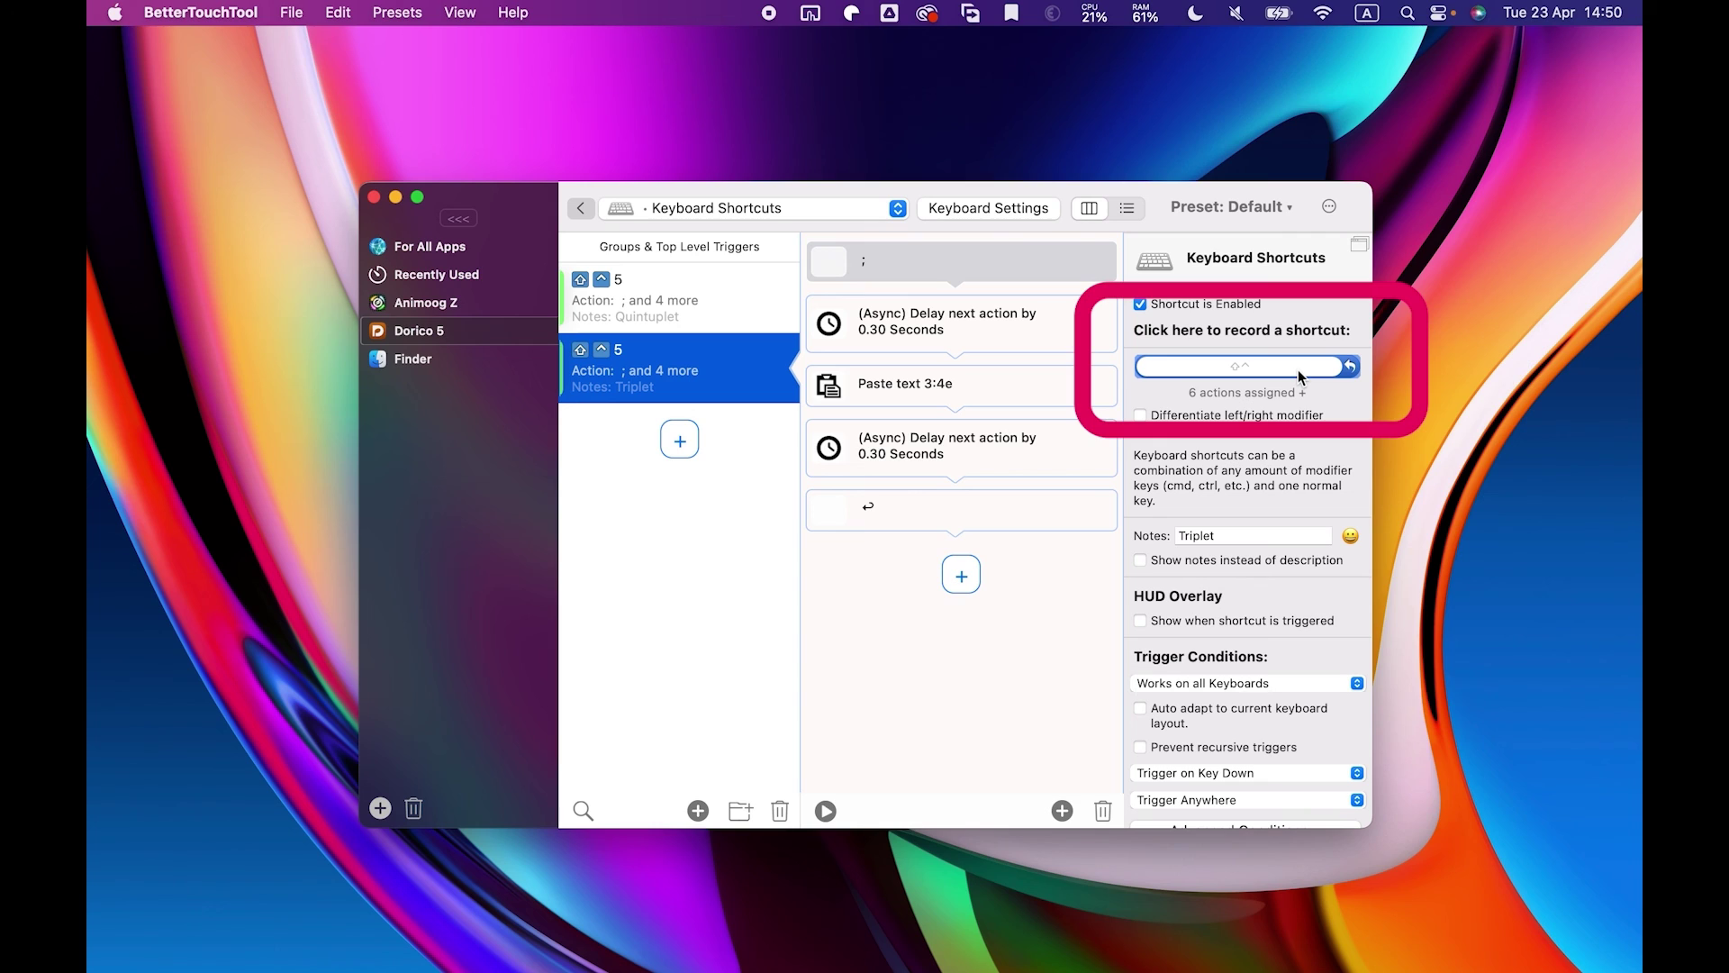
{"action": "key", "text": "shift+ctrl+4"}
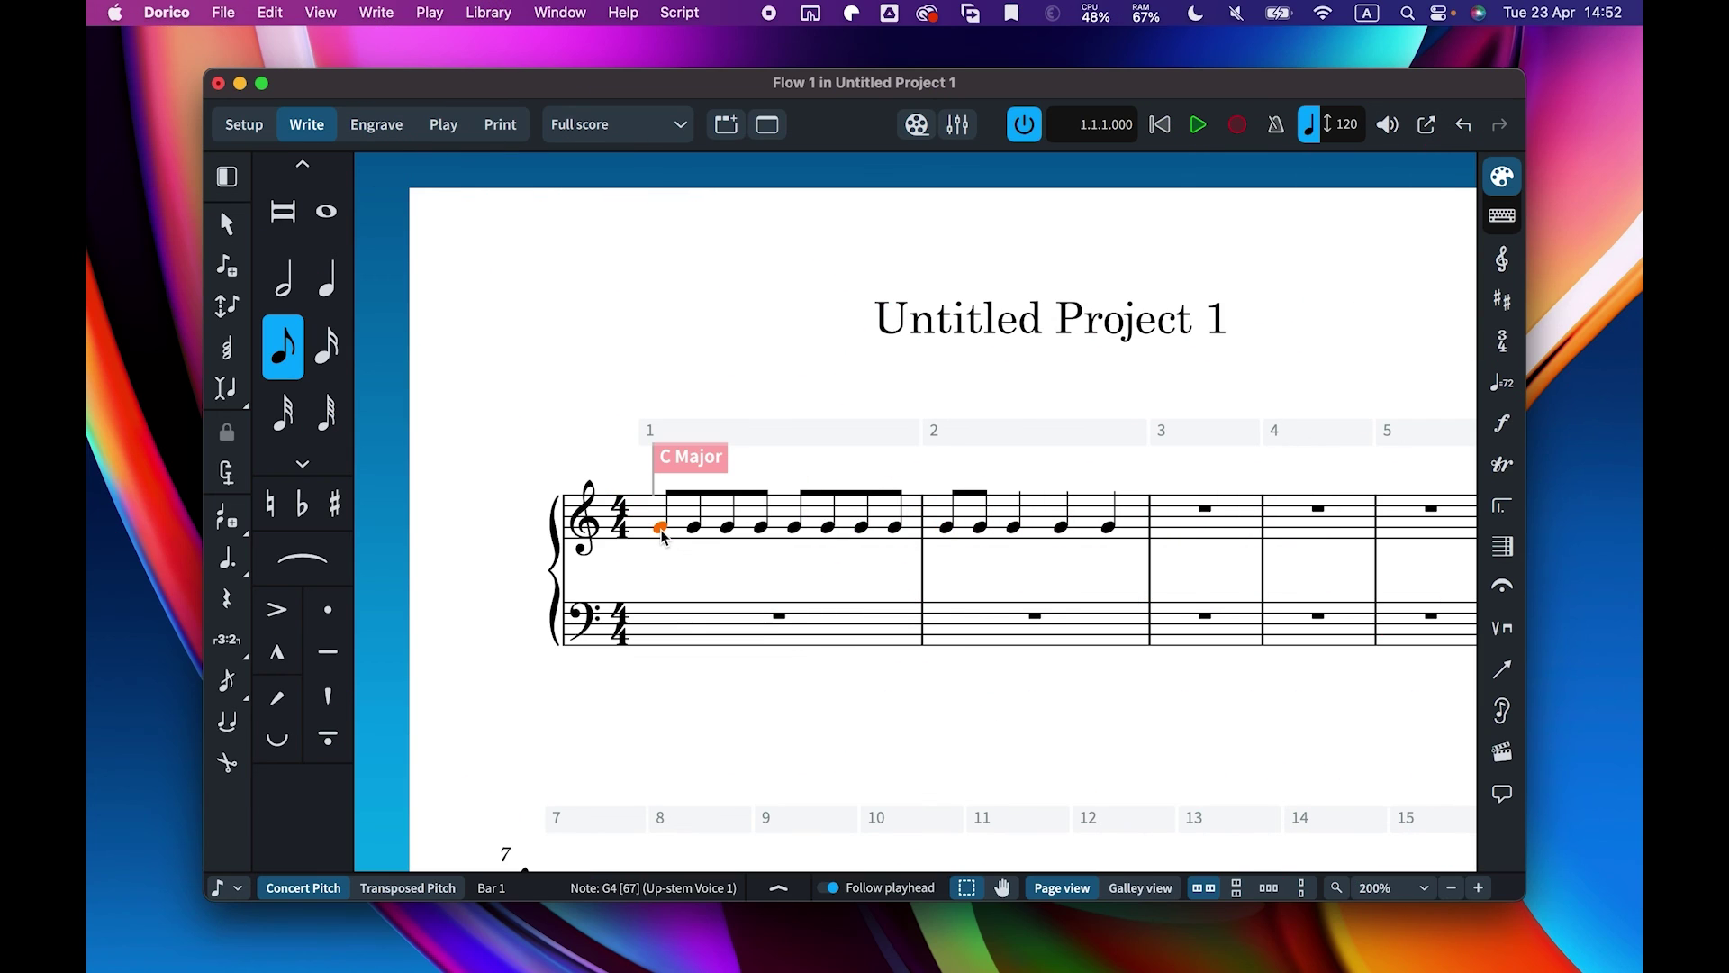
Turn the opening eighth notes of bar 1 into a triplet
{"action": "key", "text": "semicolon"}
{"action": "type", "text": "3:4e"}
{"action": "key", "text": "Return"}
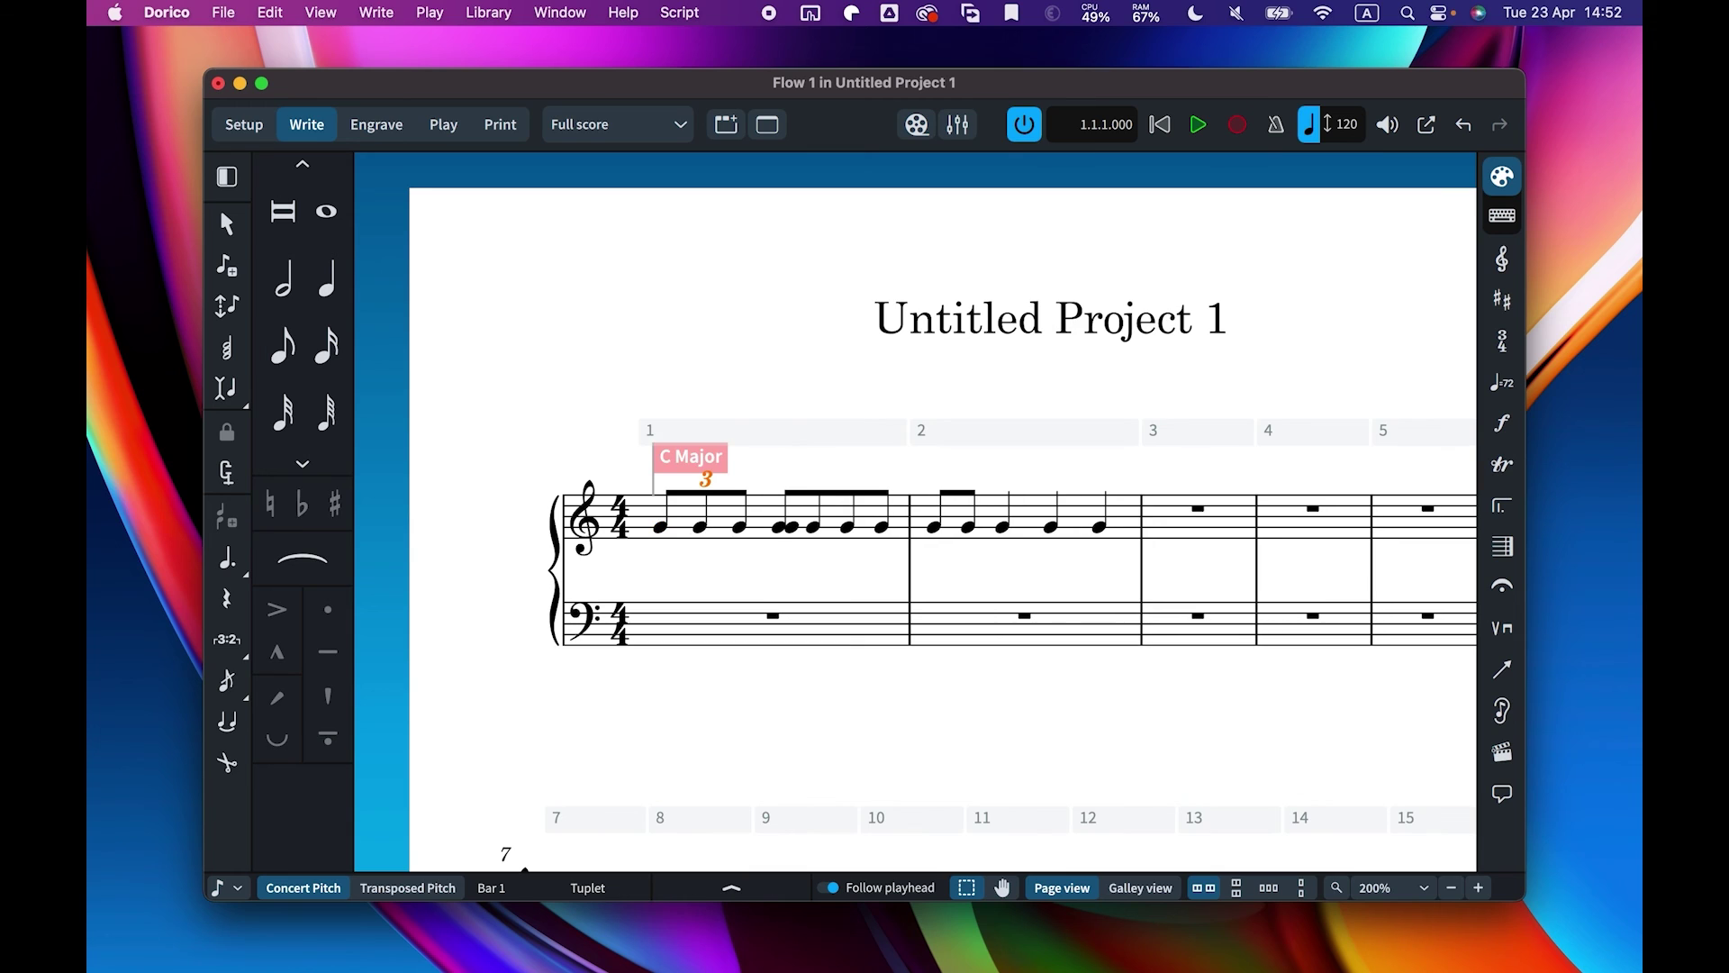
Make bar 2 open with a 5:4 quintuplet and check the result
{"action": "left_click", "coordinate": [934, 528]}
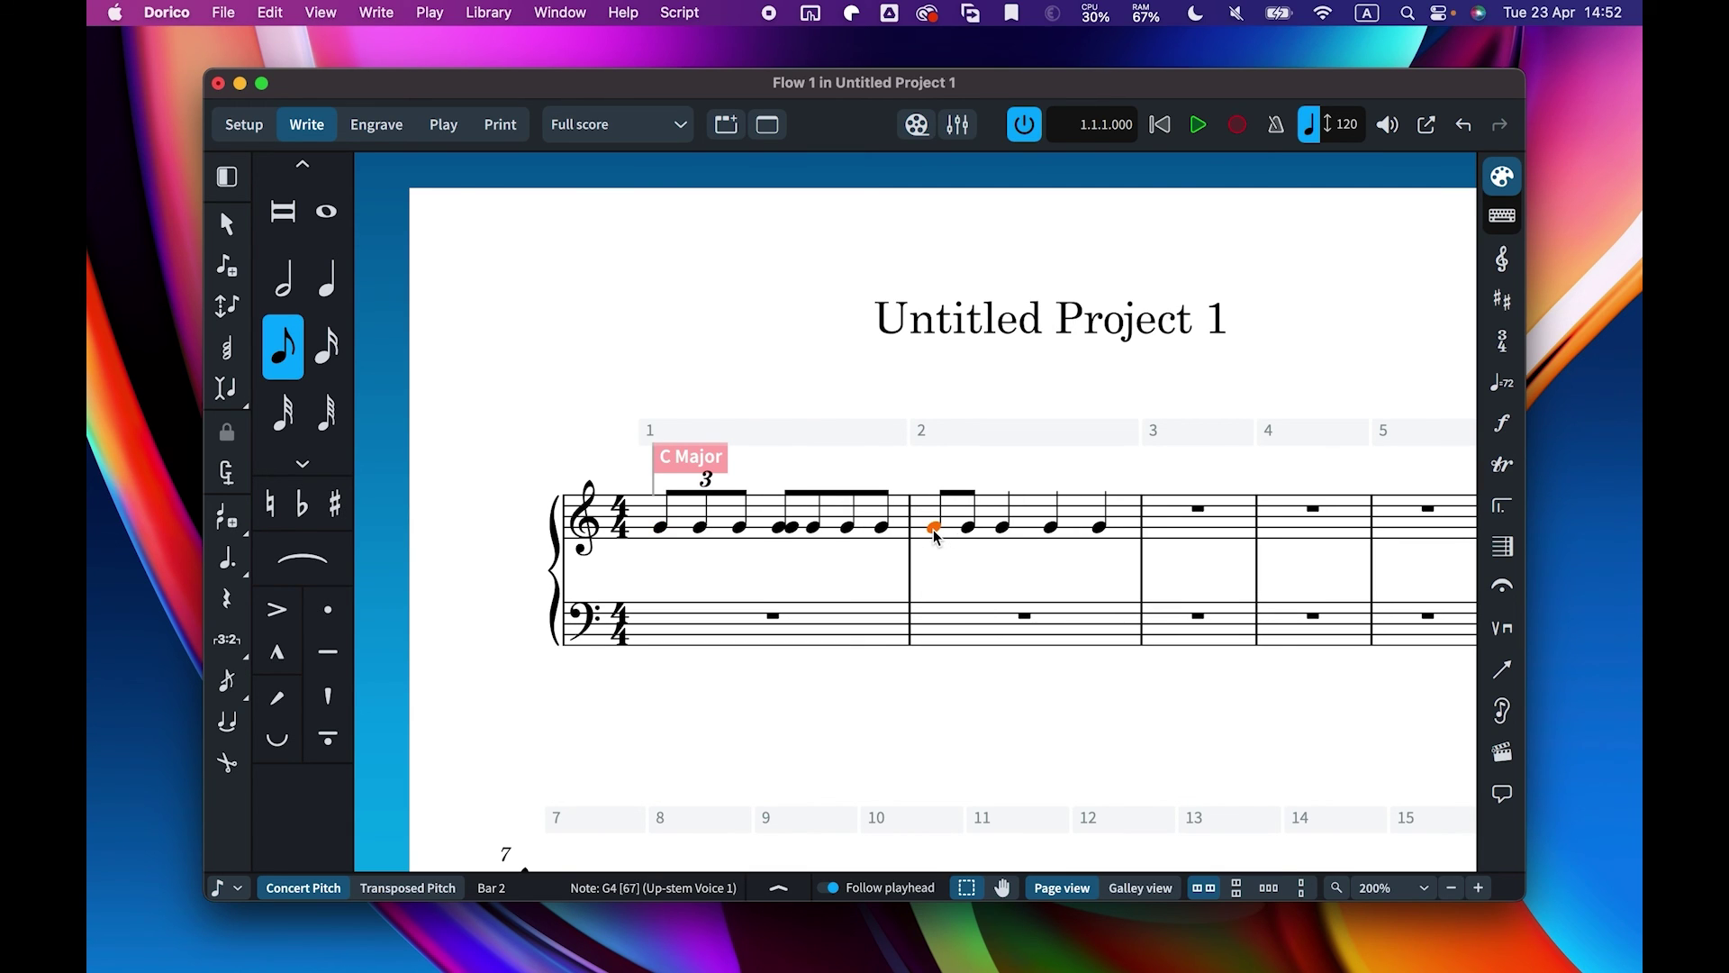
{"action": "key", "text": "semicolon"}
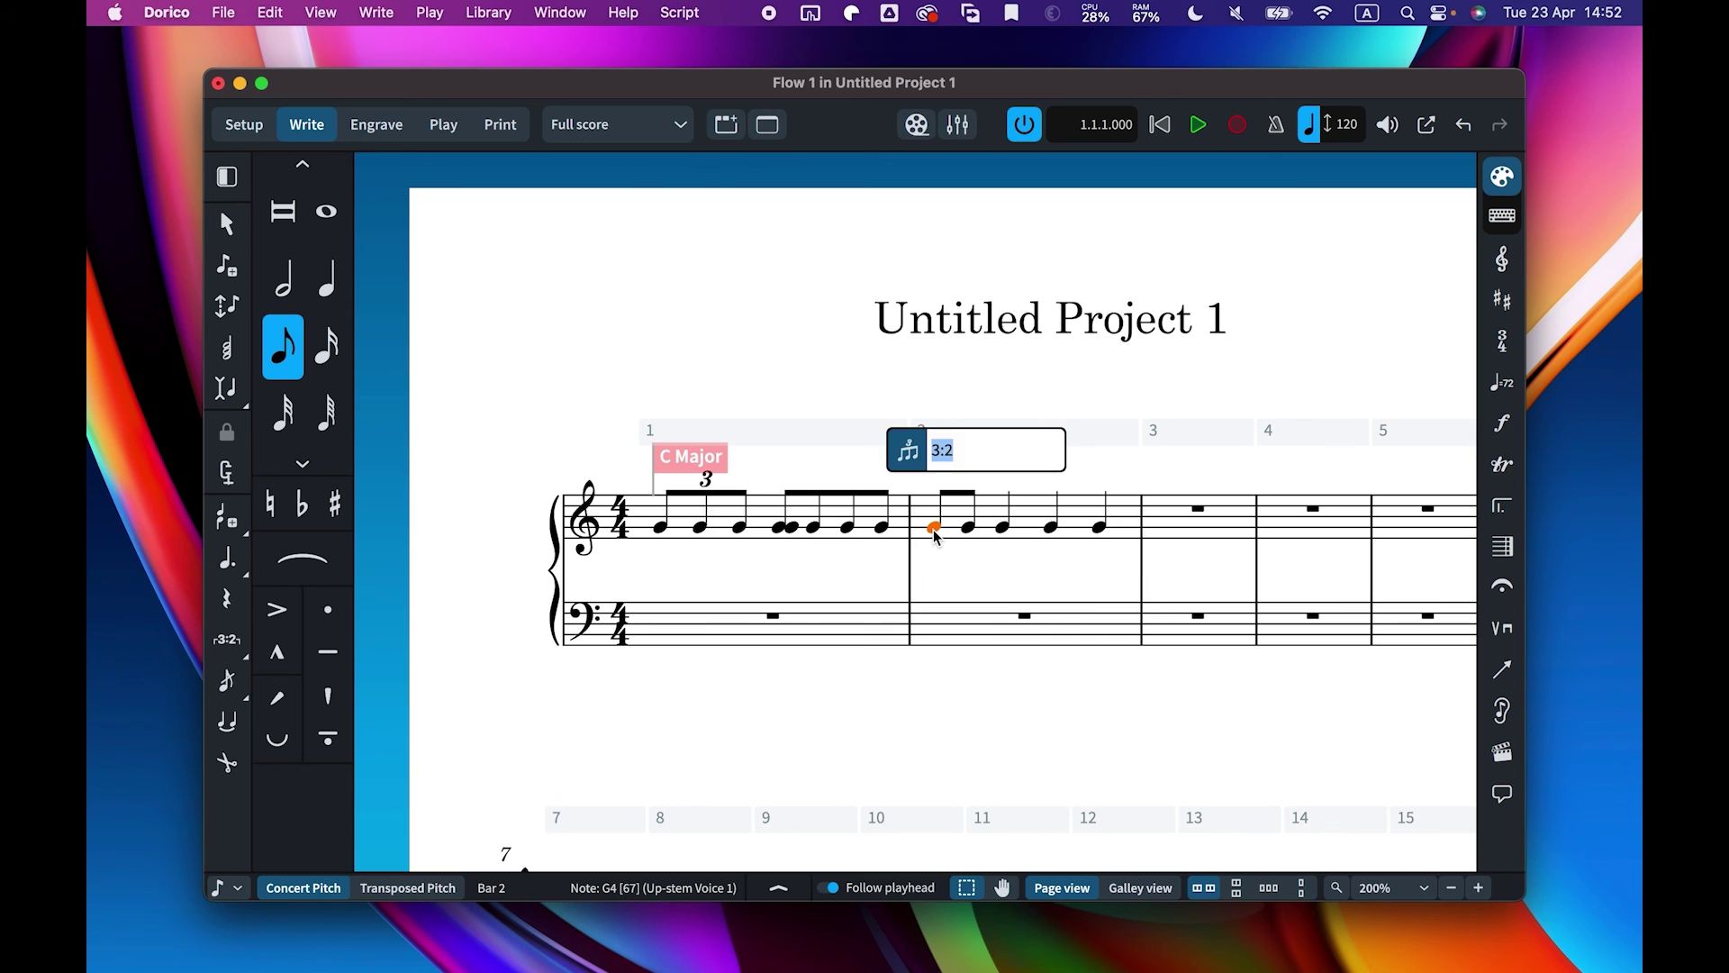
{"action": "type", "text": "5:4e"}
{"action": "key", "text": "Return"}
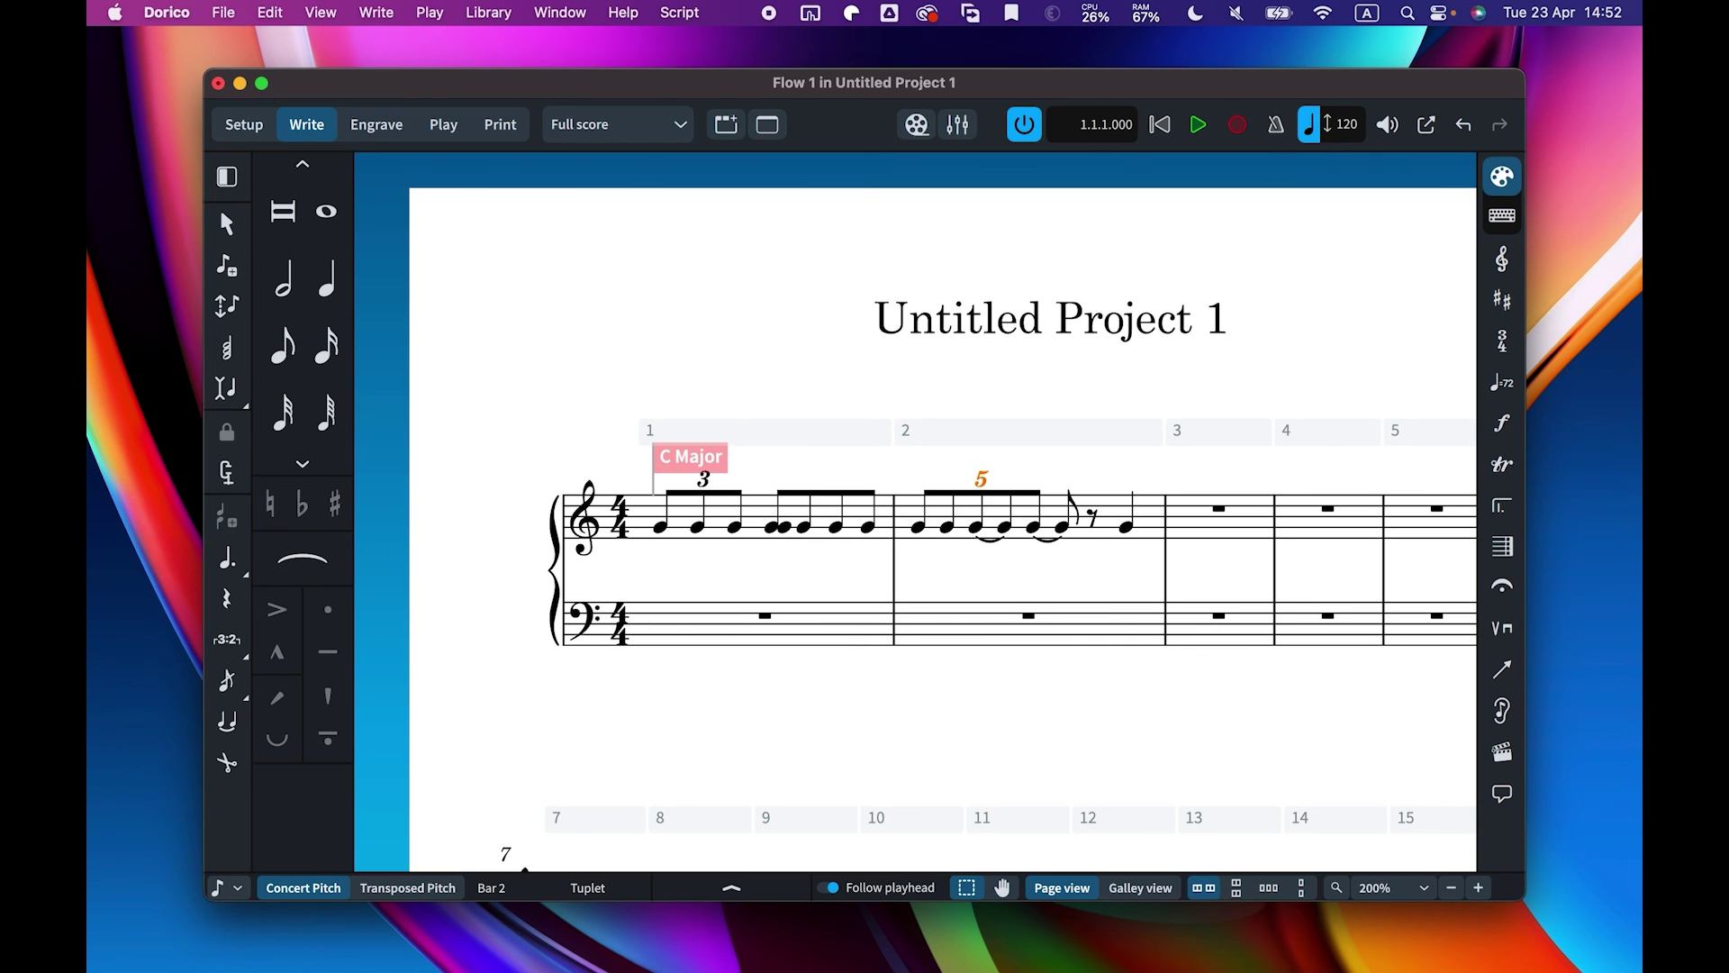
{"action": "left_click", "coordinate": [980, 539]}
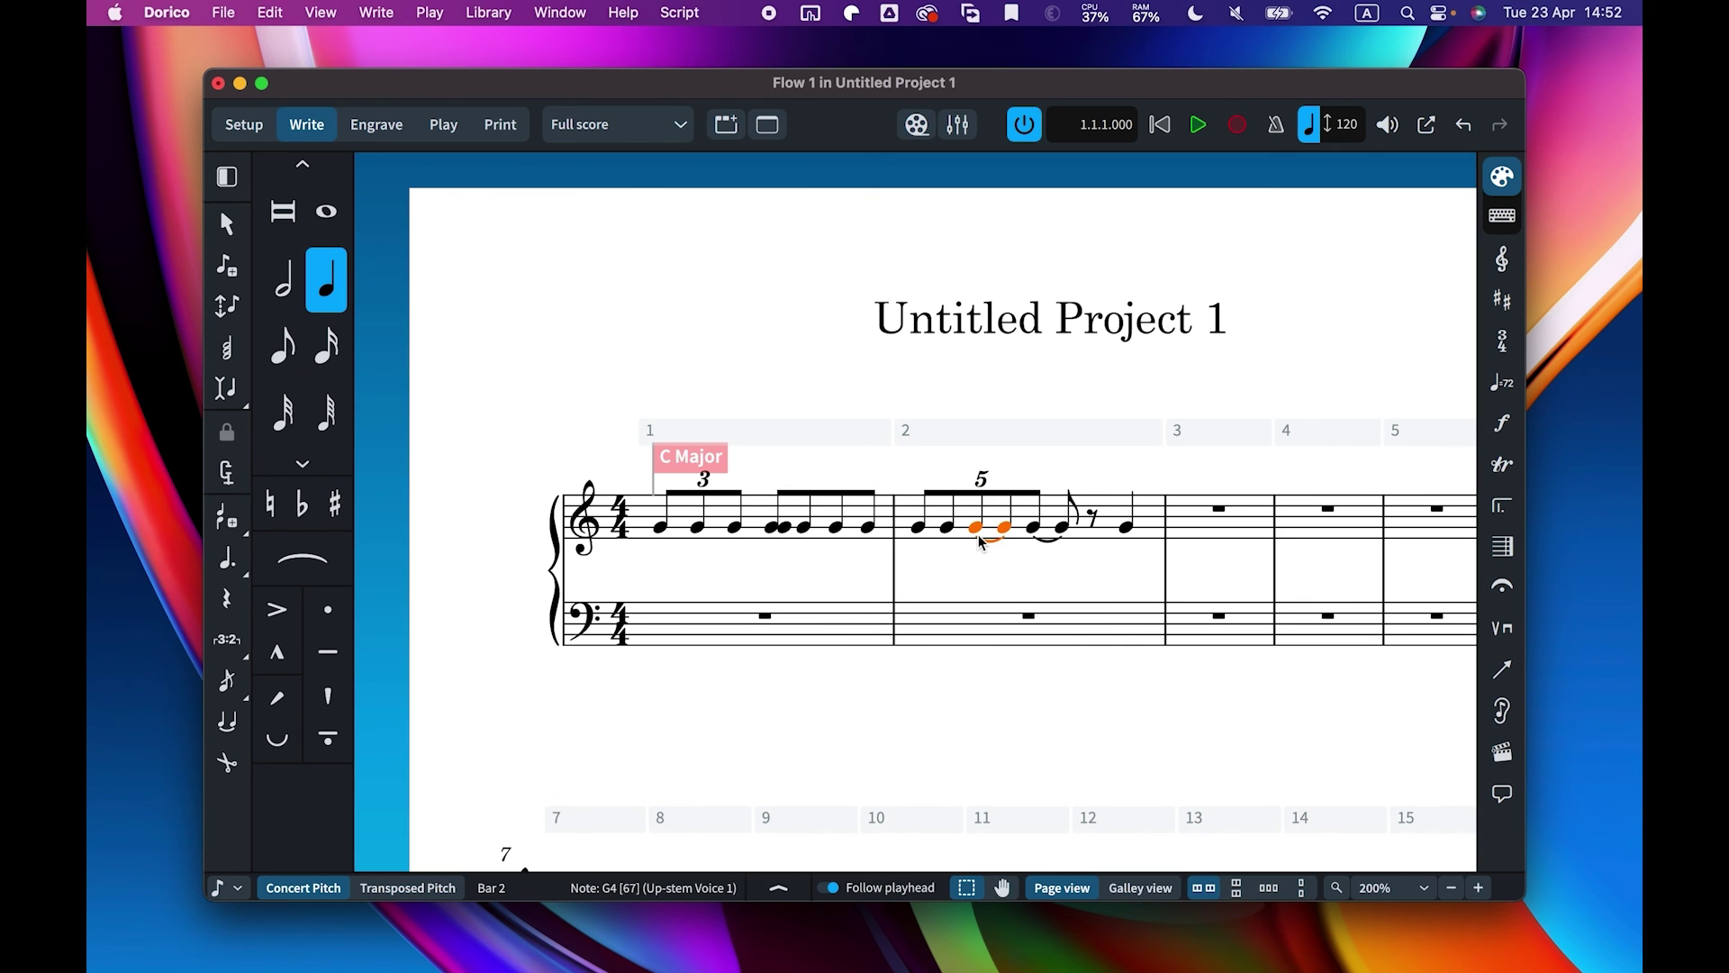
{"action": "left_click", "coordinate": [1051, 566]}
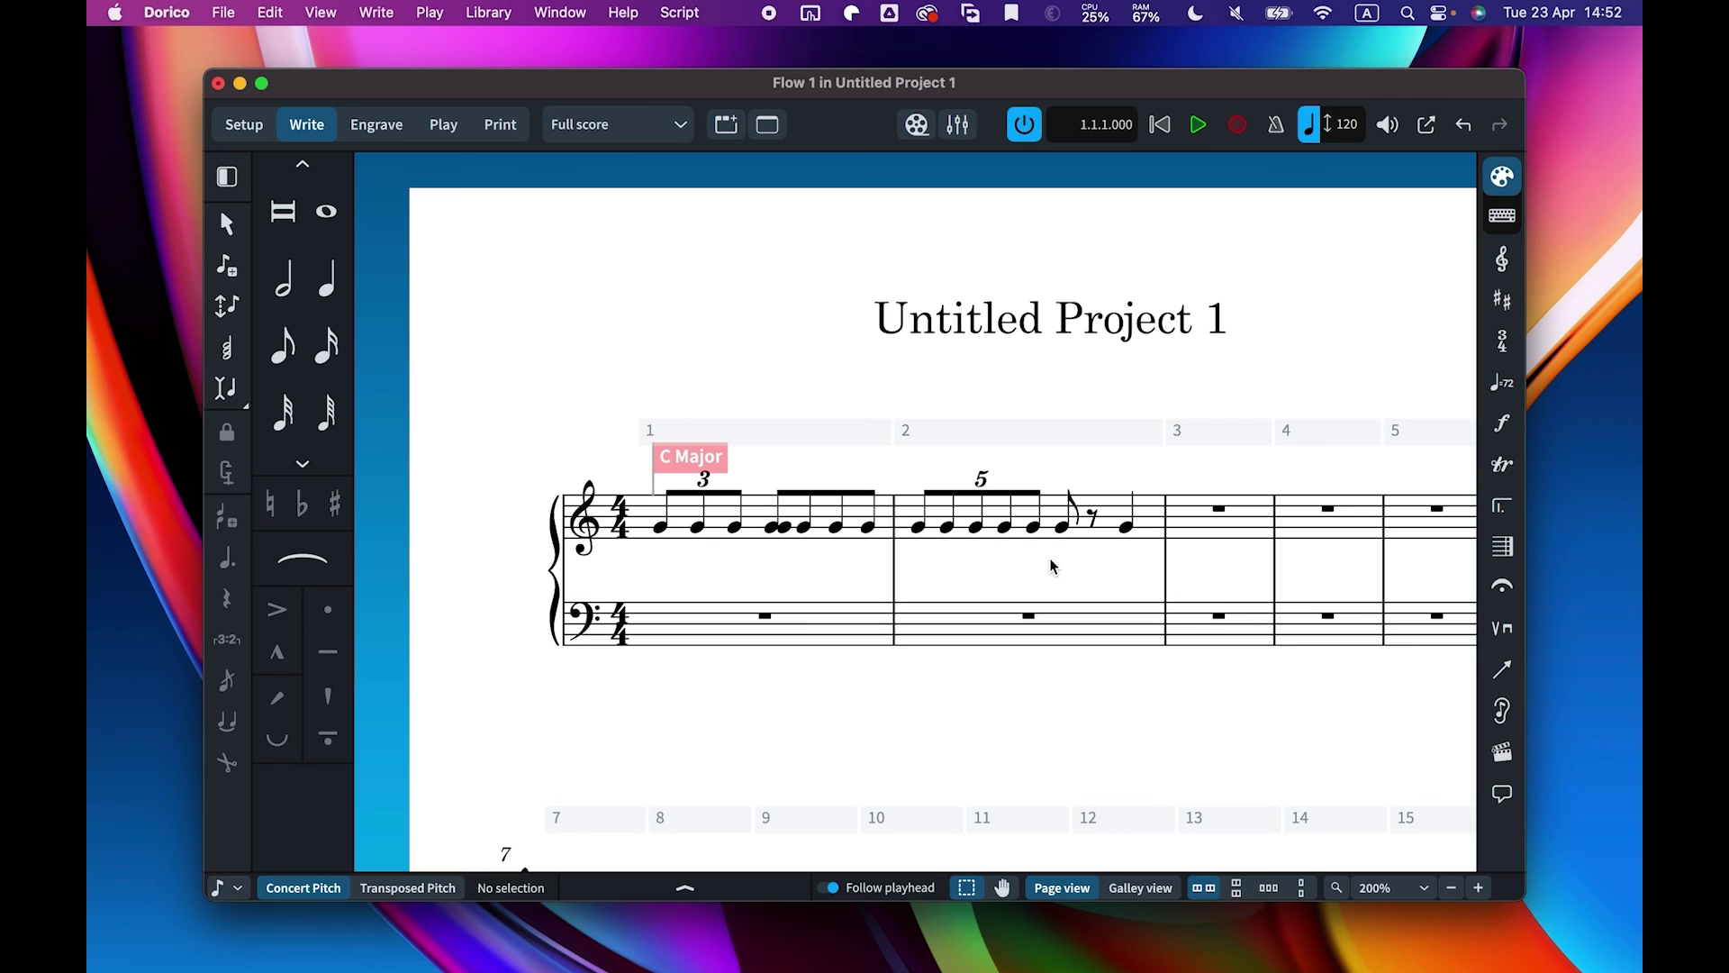